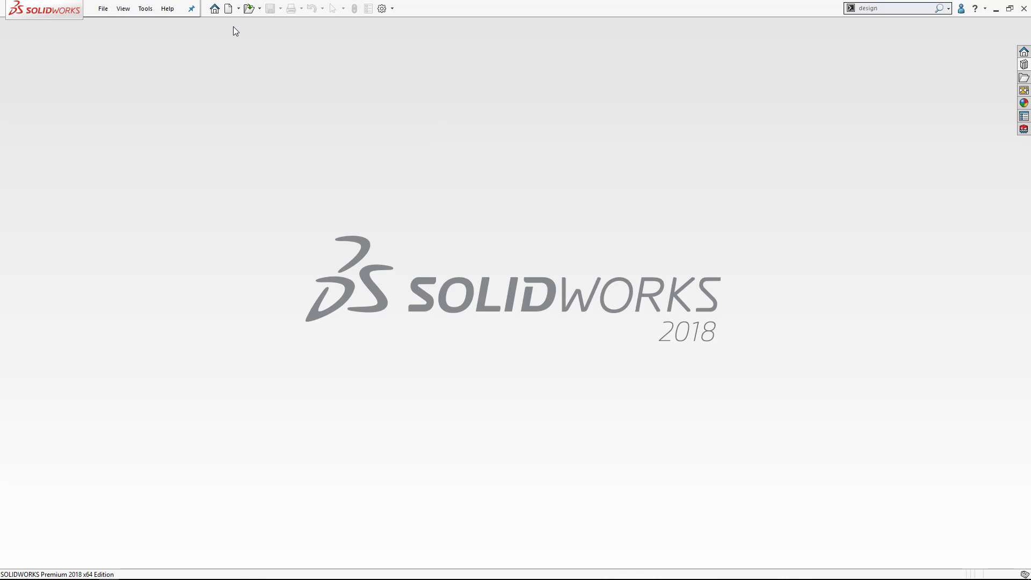
- Create a new part document and start a sketch on the Top Plane
left_click(228, 8)
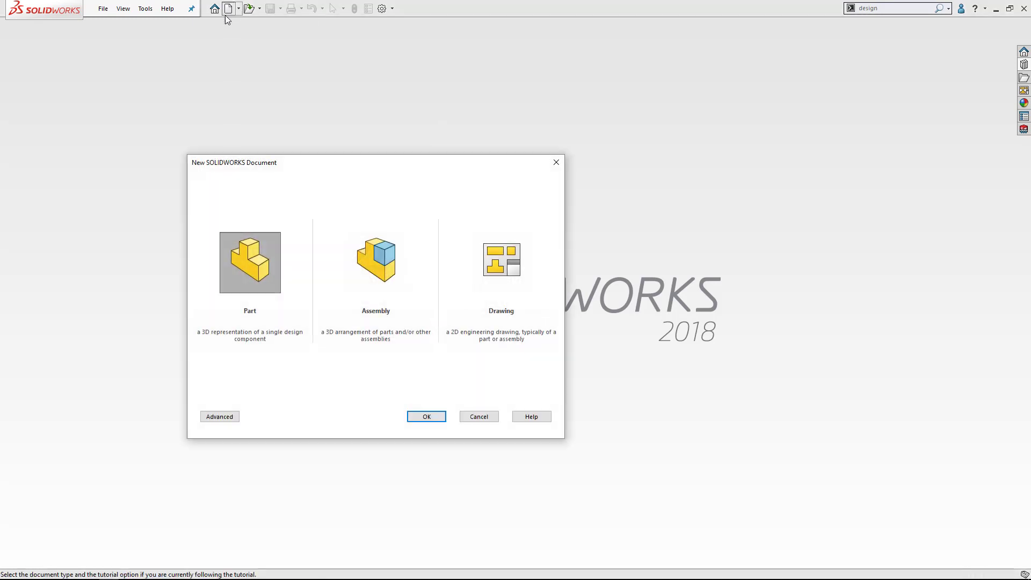
left_click(421, 417)
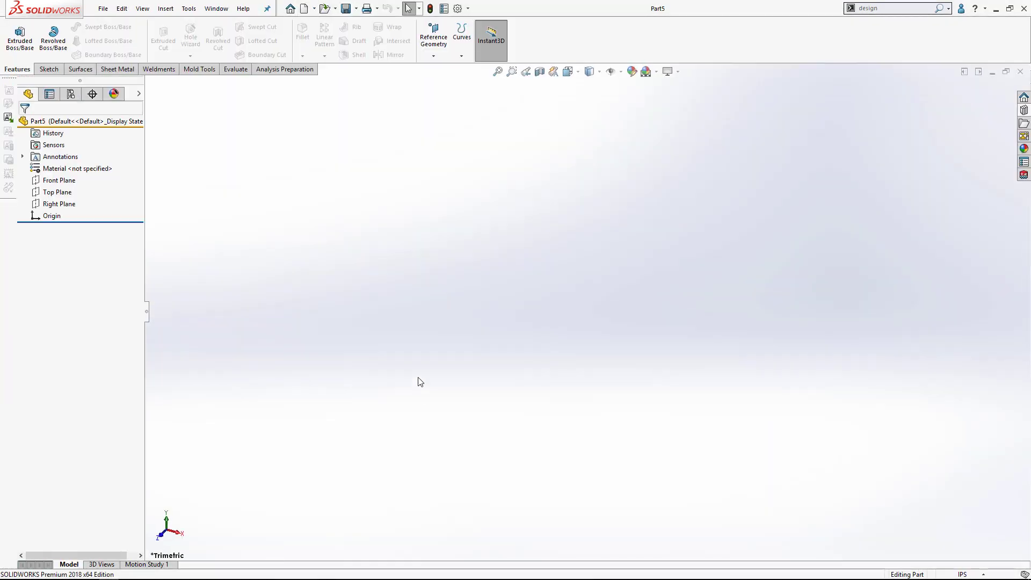
left_click(47, 69)
left_click(15, 33)
left_click(373, 292)
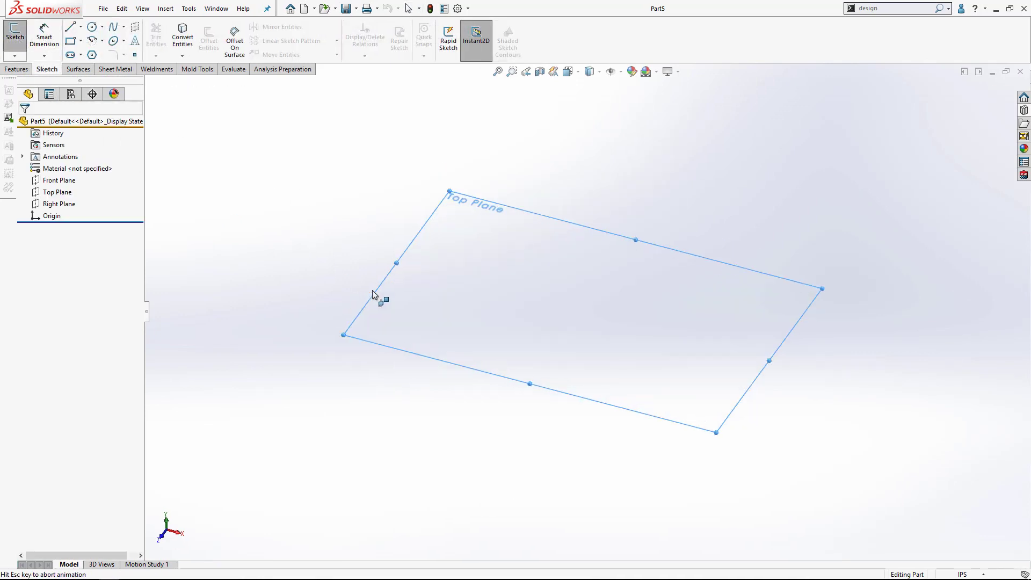
- Draw an 8 × 8 in centre rectangle centred on the origin
key("s")
left_click(383, 343)
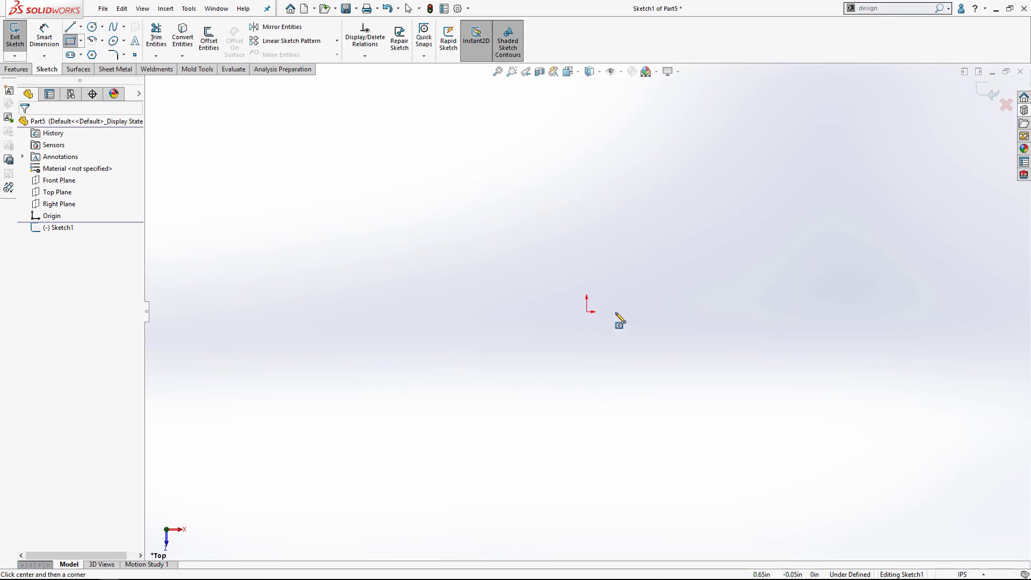
left_click(587, 311)
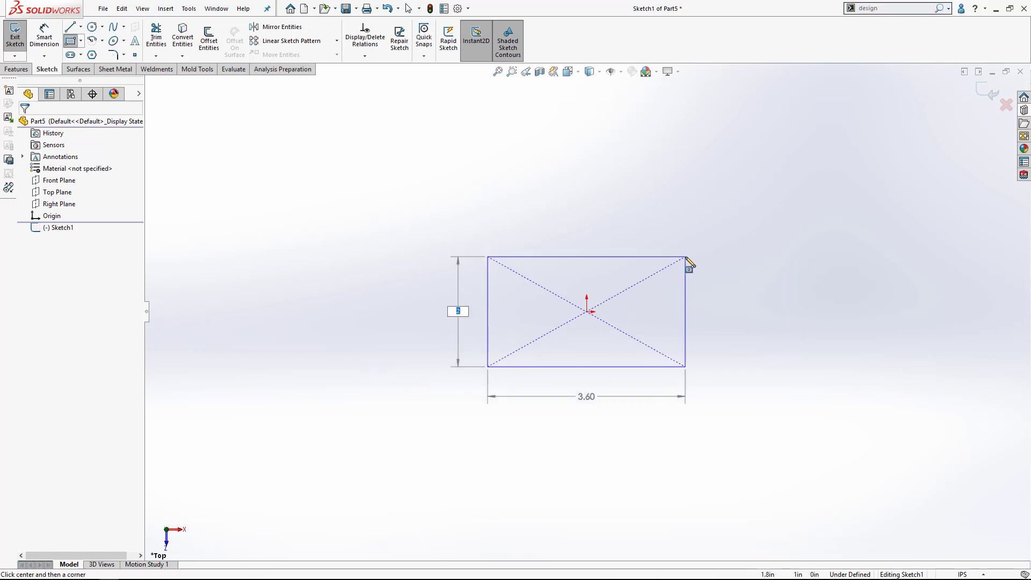
type("8")
key("Tab")
type("8")
key("Tab")
key("Return")
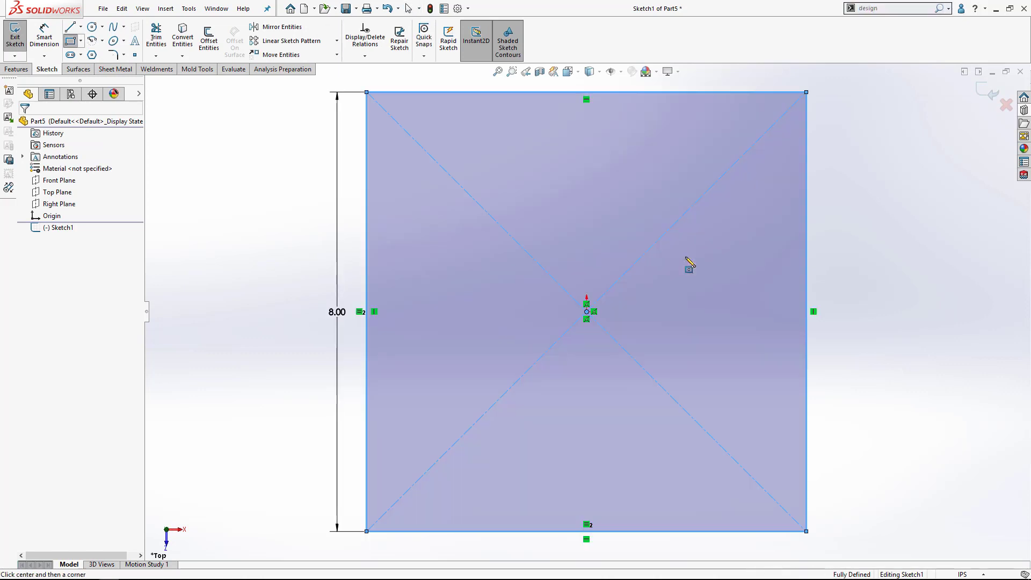
key("f")
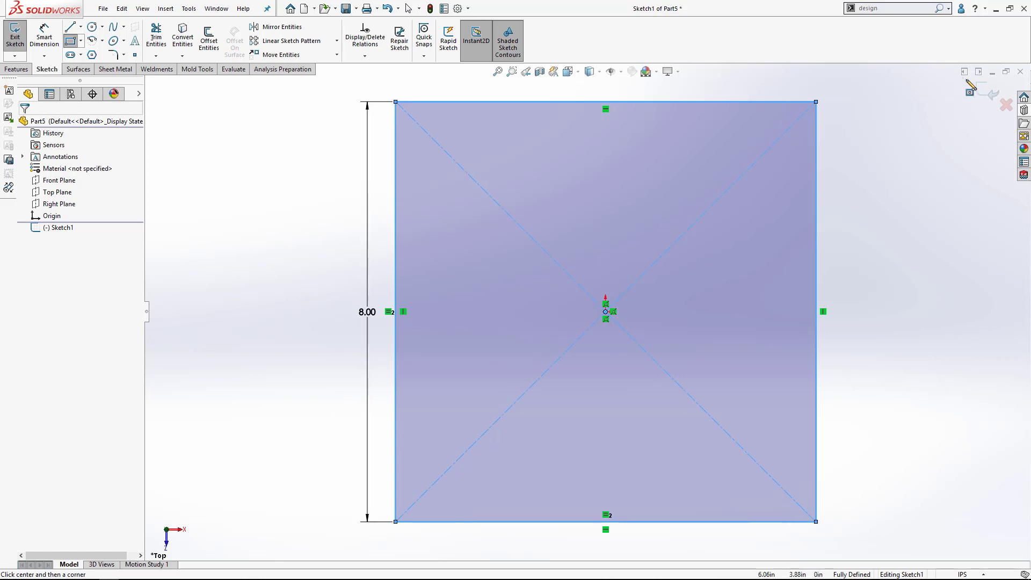
- Extrude the square sketch 6 in into a solid block
left_click(986, 93)
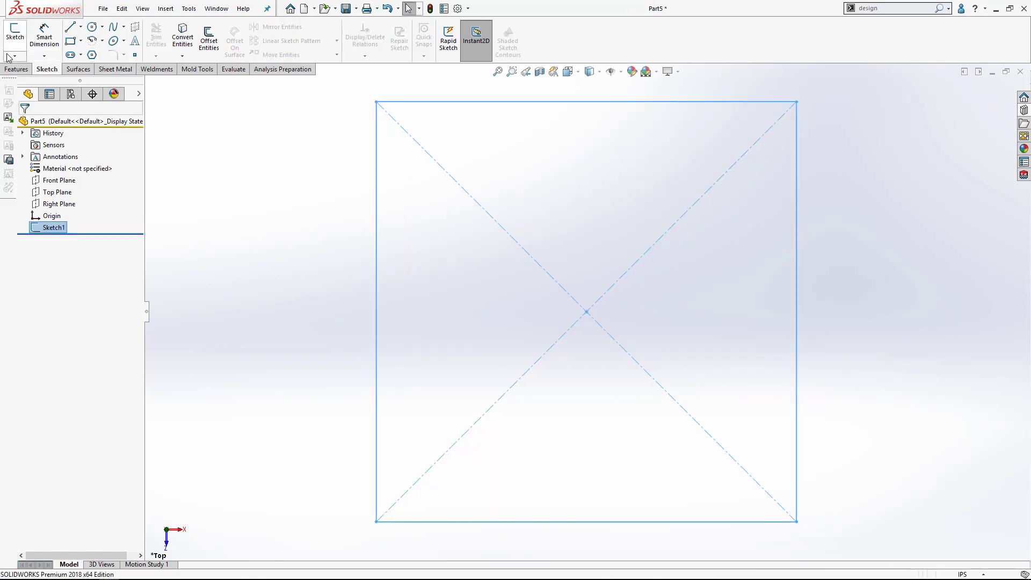
left_click(16, 69)
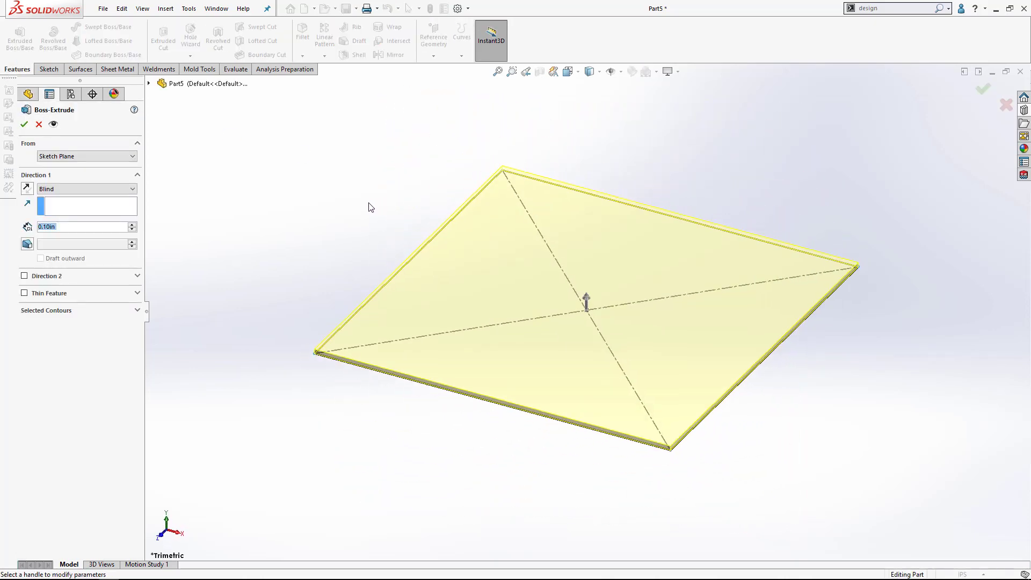
type("6")
key("Return")
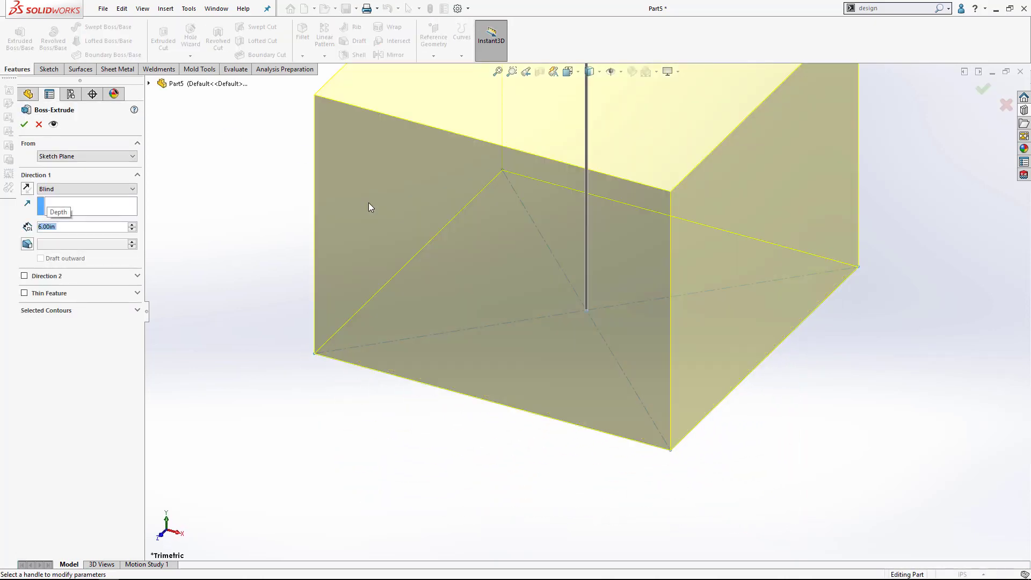
key("Return")
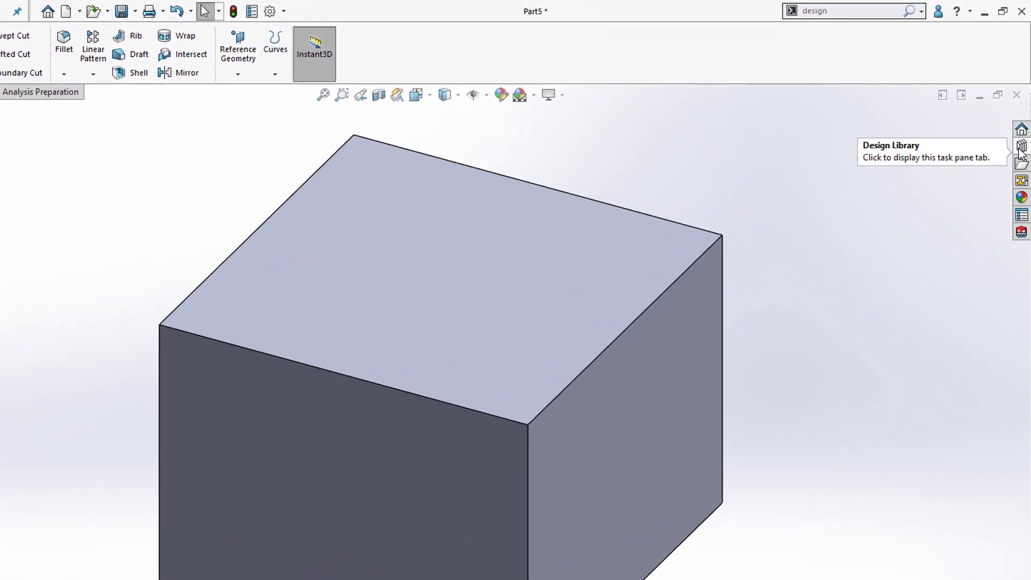
left_click(1021, 147)
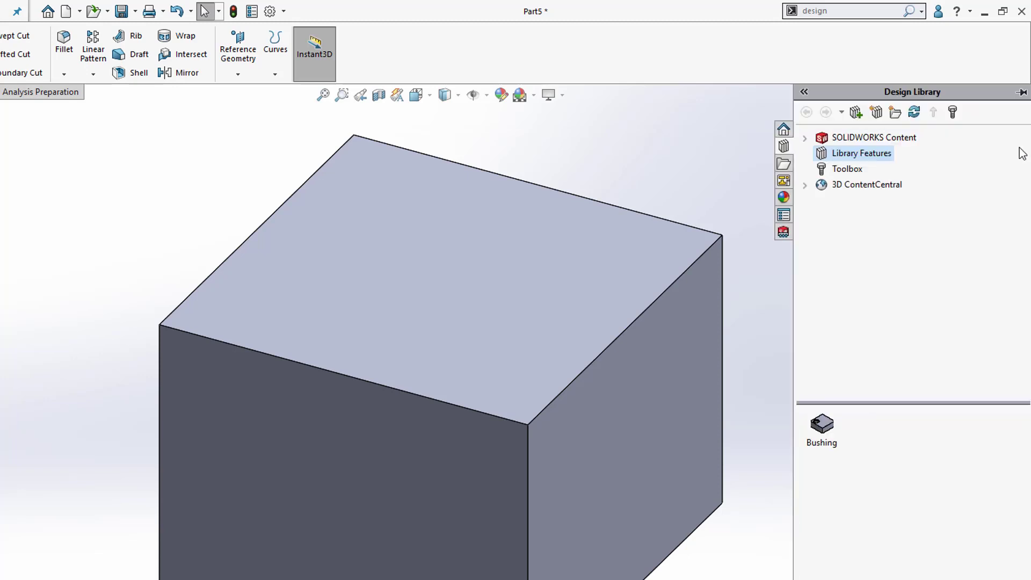
- Drop the Bushing library feature on the block's top face using configuration 2.5
left_click(868, 155)
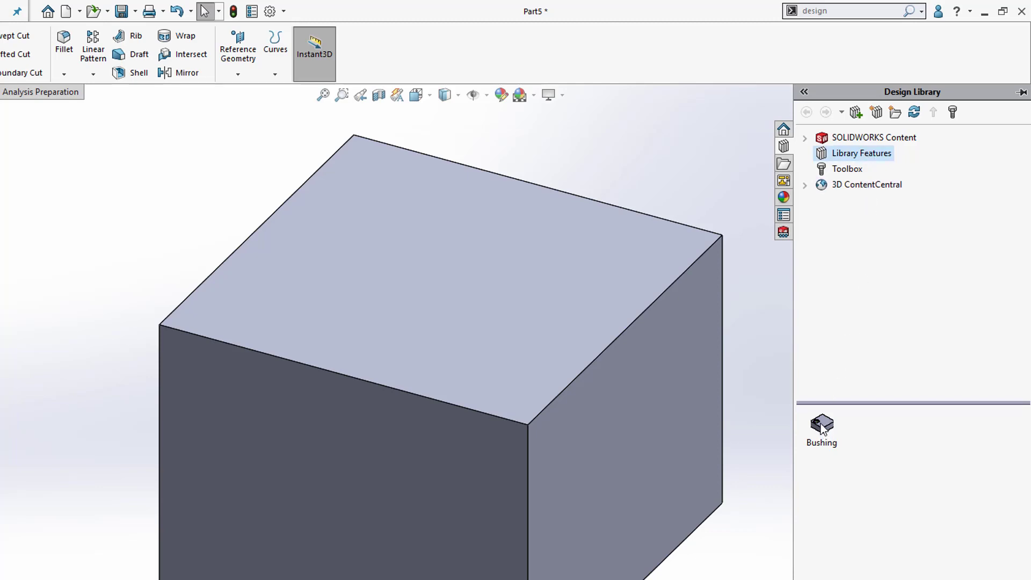
left_click_drag(824, 433, 569, 203)
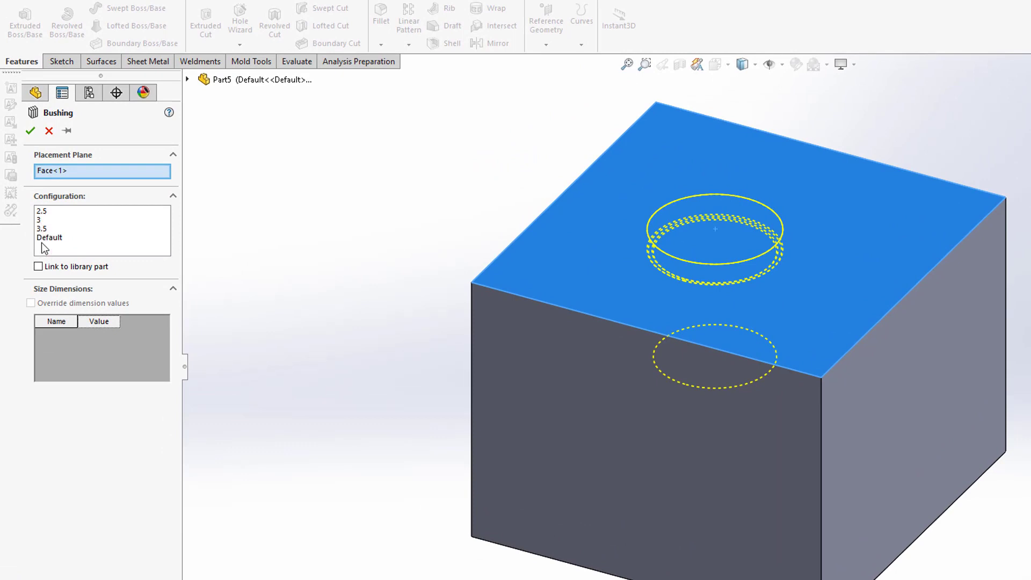
left_click(42, 212)
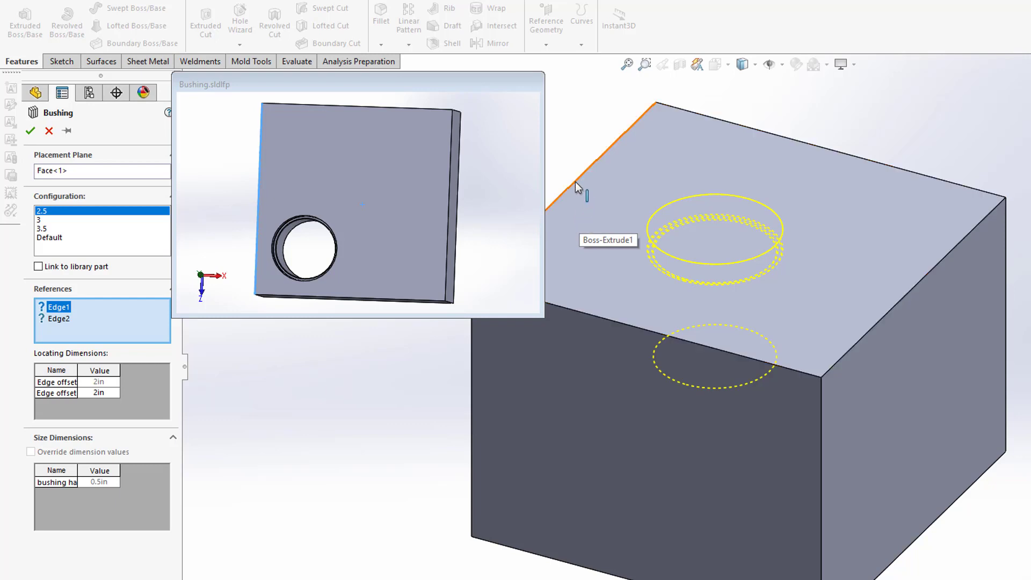
- Pick the top face's left edge as Edge1 and the front top edge as Edge2
left_click(607, 159)
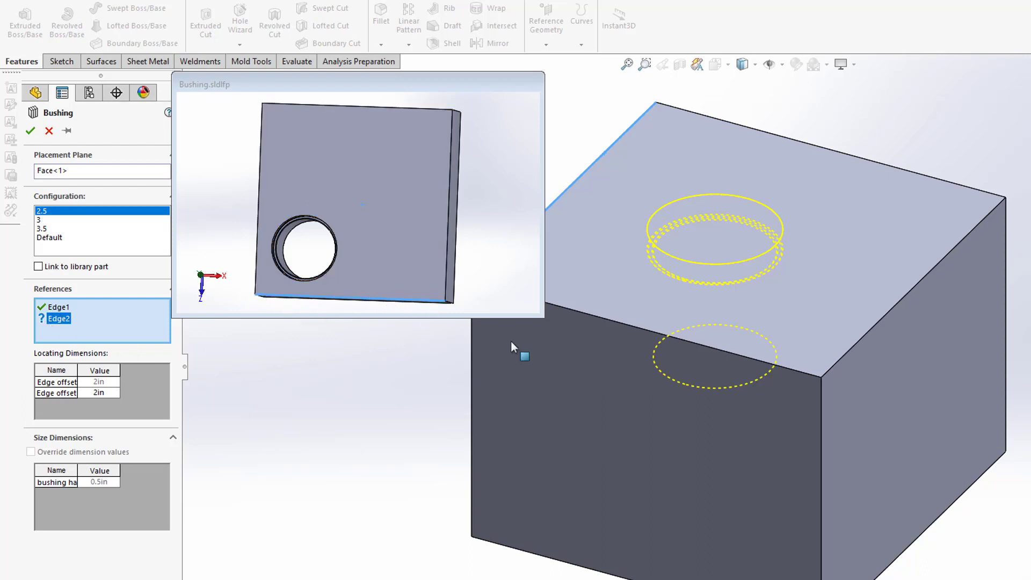
left_click(604, 320)
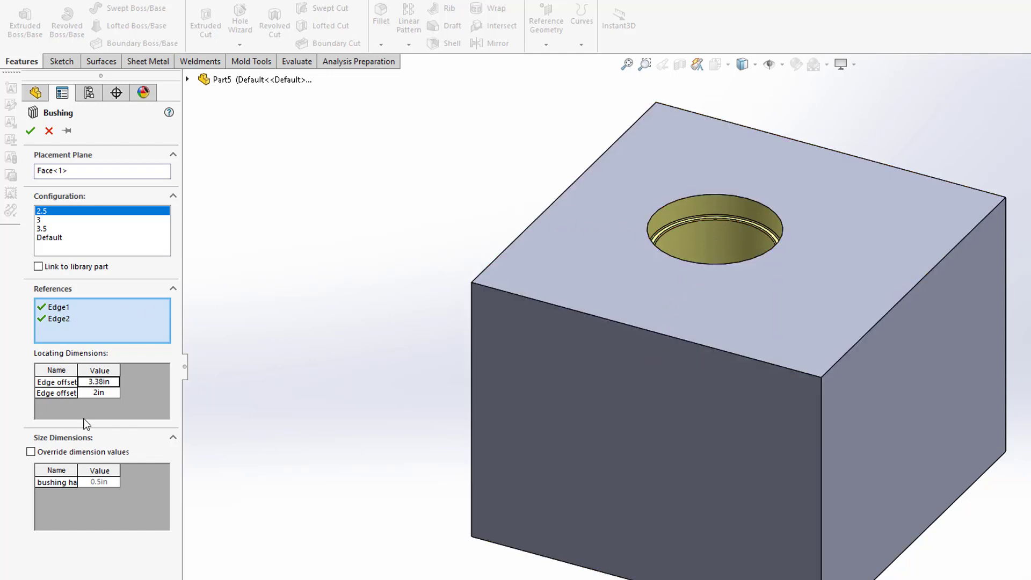
- Set the bushing's edge offsets to 3 in and 4 in
left_click(99, 381)
middle_click_drag(423, 201, 453, 353)
left_click(98, 381)
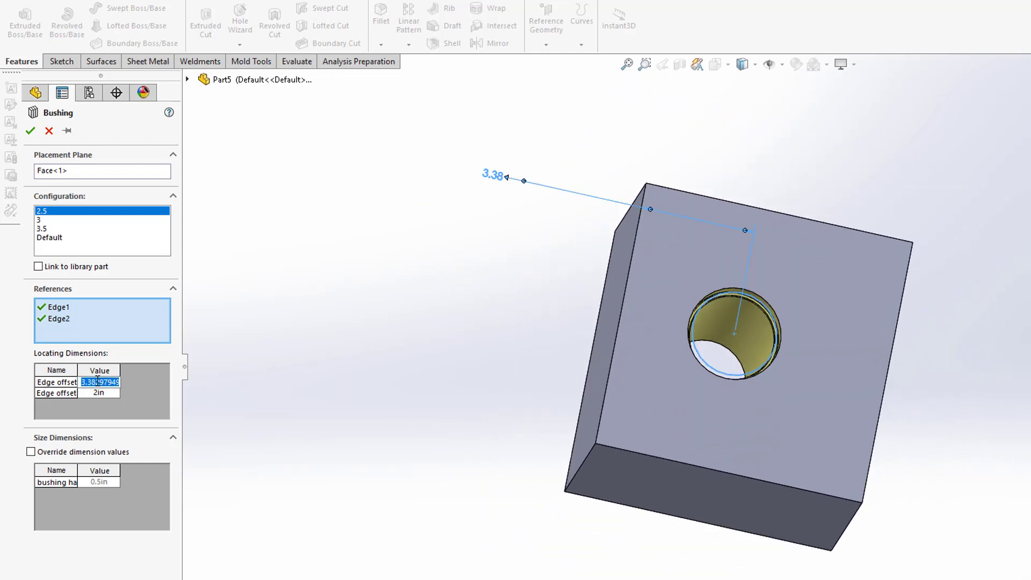
type("3")
key("Return")
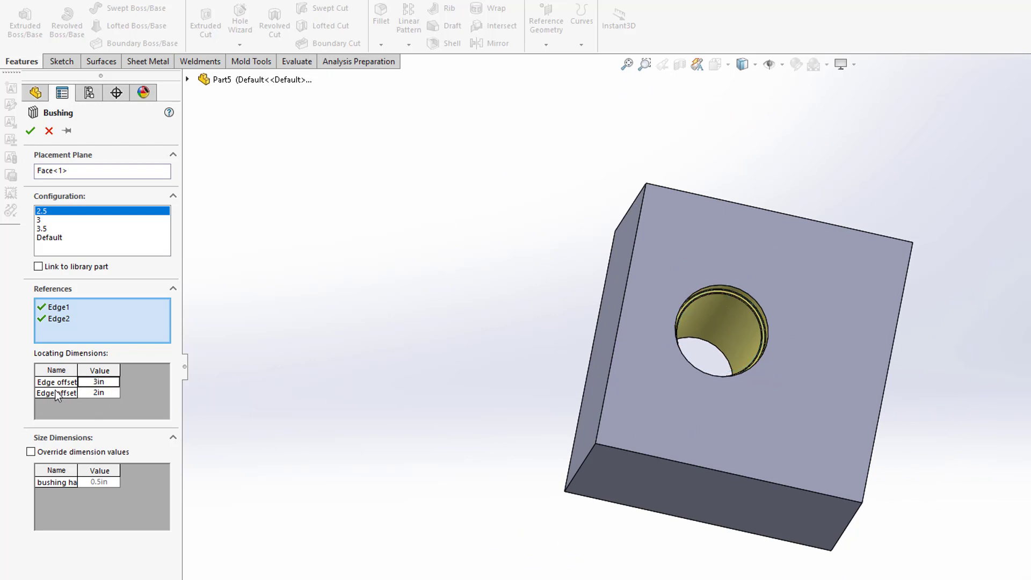
left_click(95, 394)
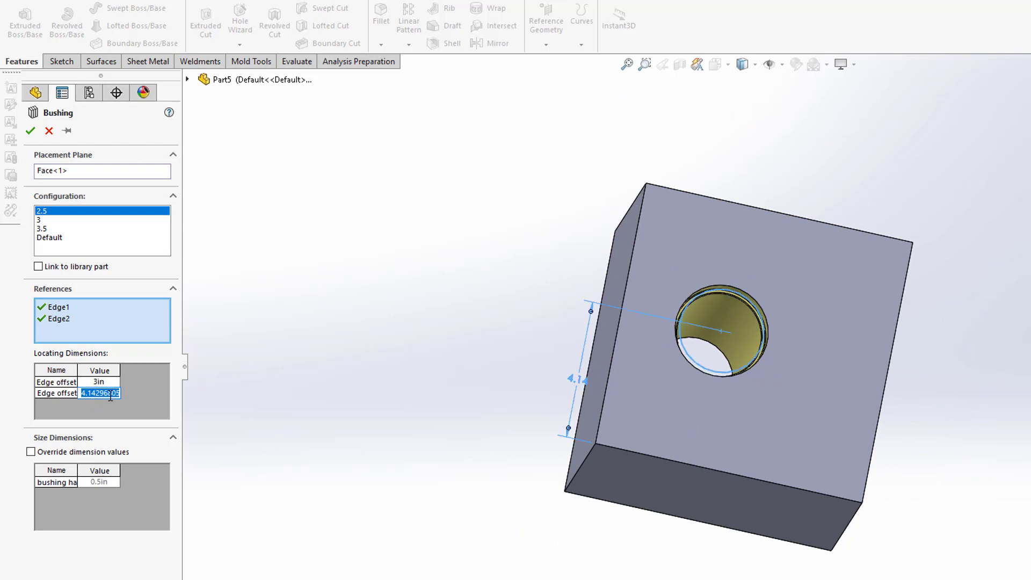
type("4")
key("Return")
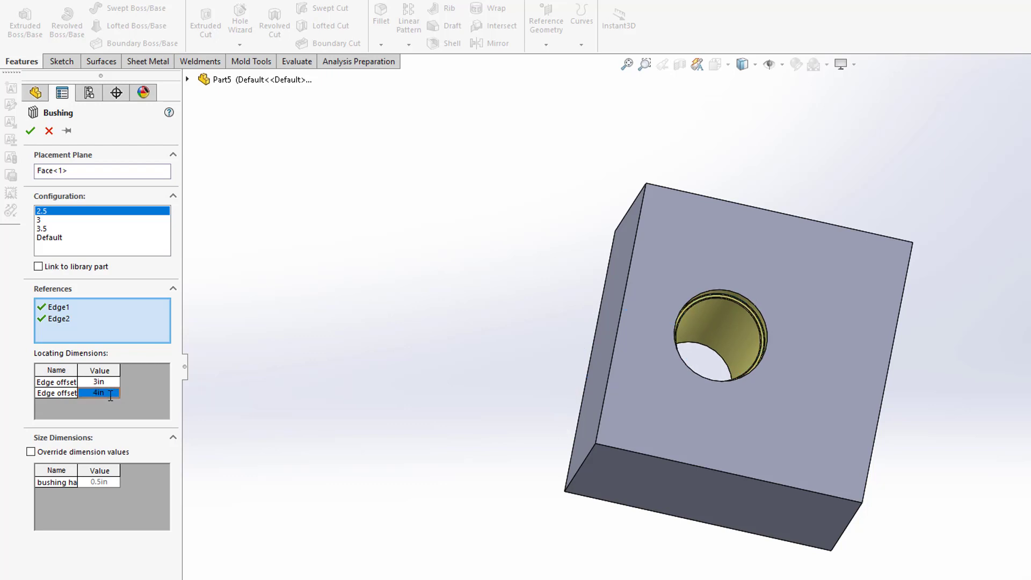
- Dismiss the reference warning and leave Override dimension values off, keeping size 2.5
scroll(718, 343, "down", 2)
left_click(715, 331)
left_click(745, 342)
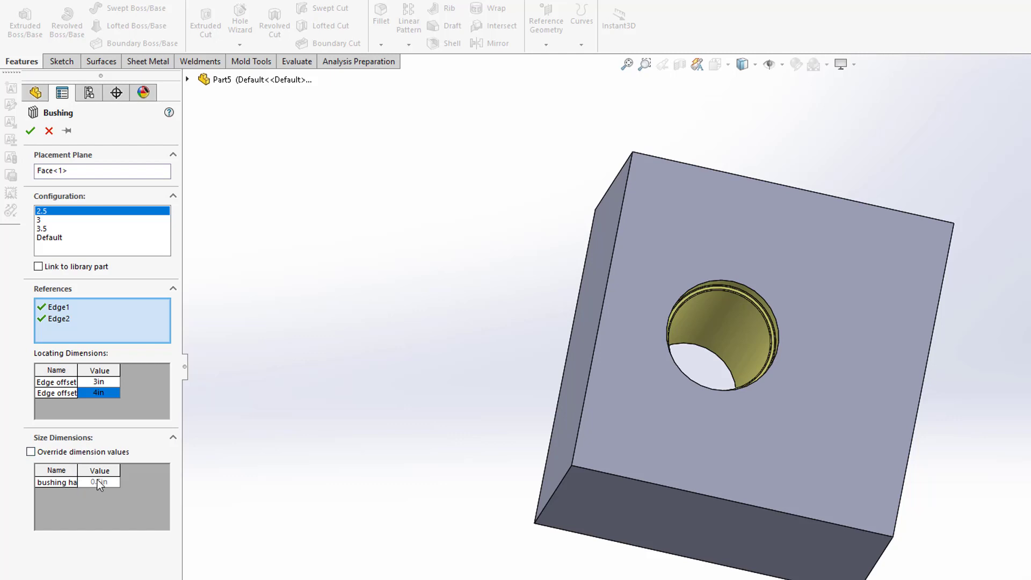
left_click(31, 452)
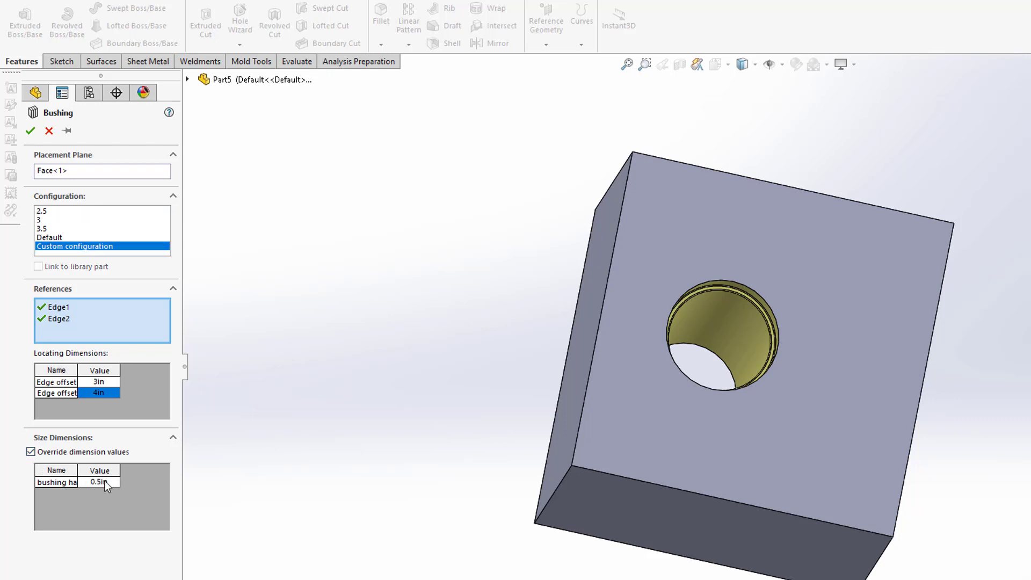
left_click(30, 453)
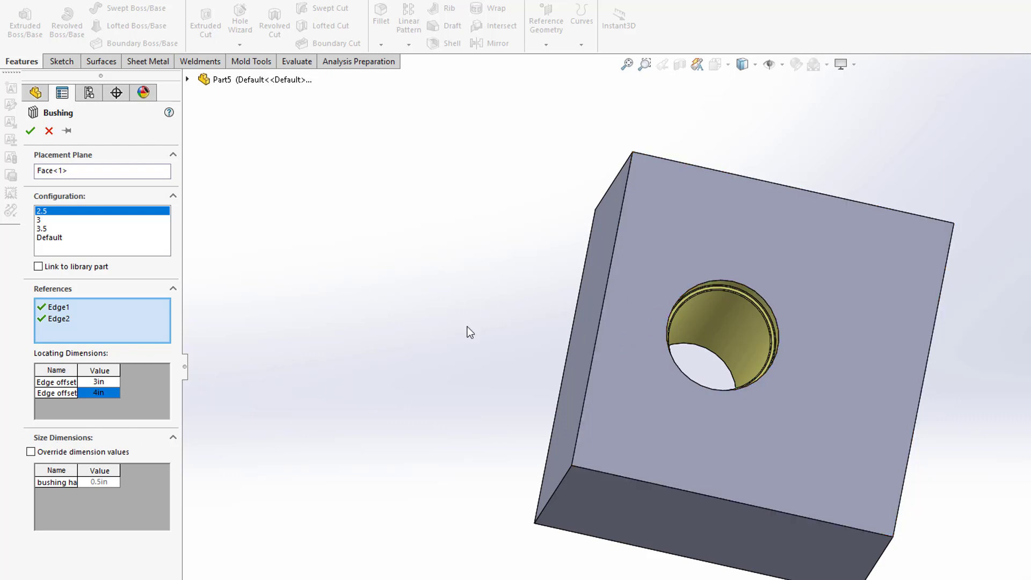
- Finish placing the Bushing, inspect its features, then delete Bushing<1> from the tree
left_click(30, 132)
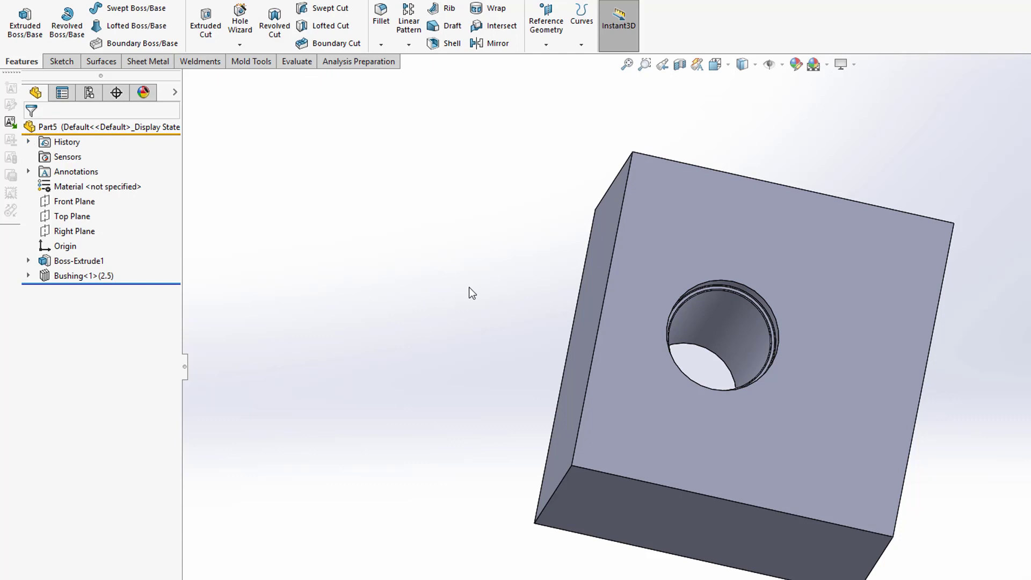
scroll(771, 323, "down", 3)
middle_click_drag(702, 333, 712, 311)
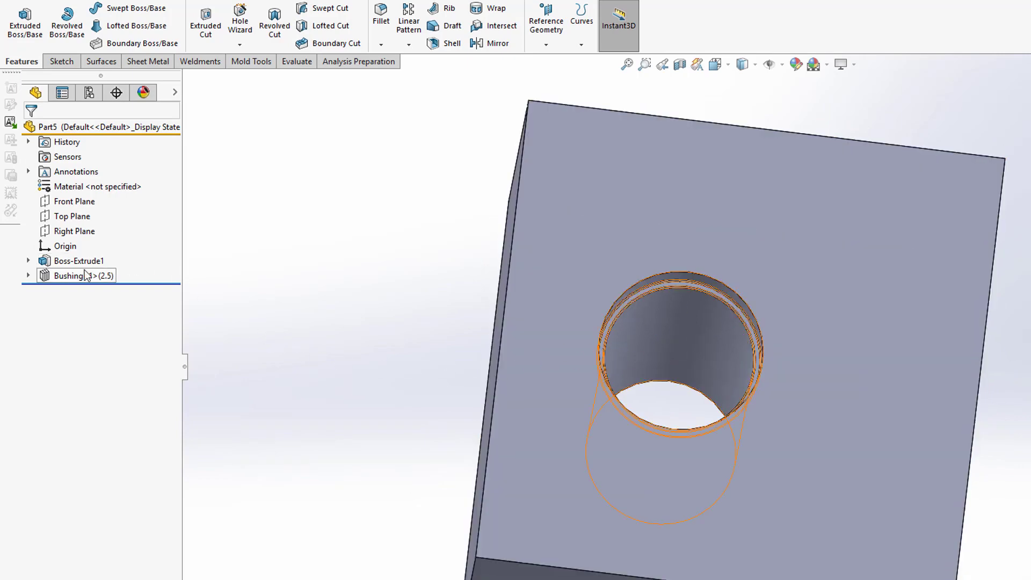
mouse_move(41, 273)
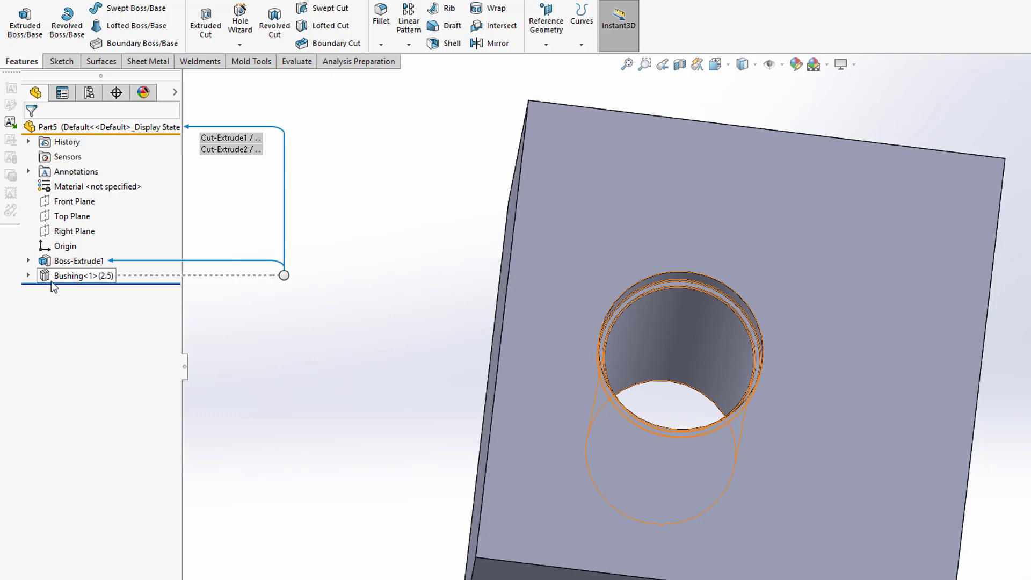
left_click(28, 276)
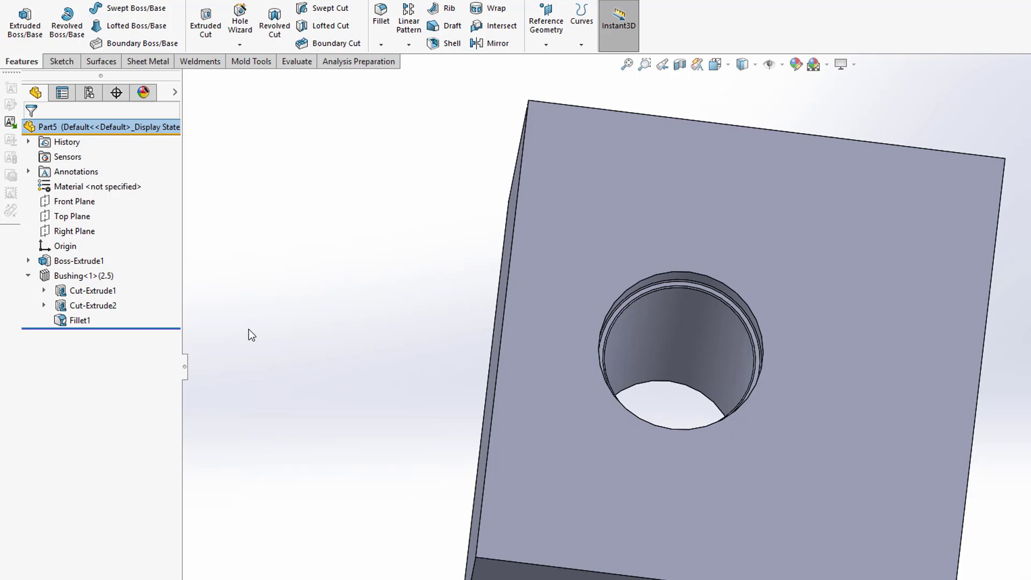
left_click(28, 276)
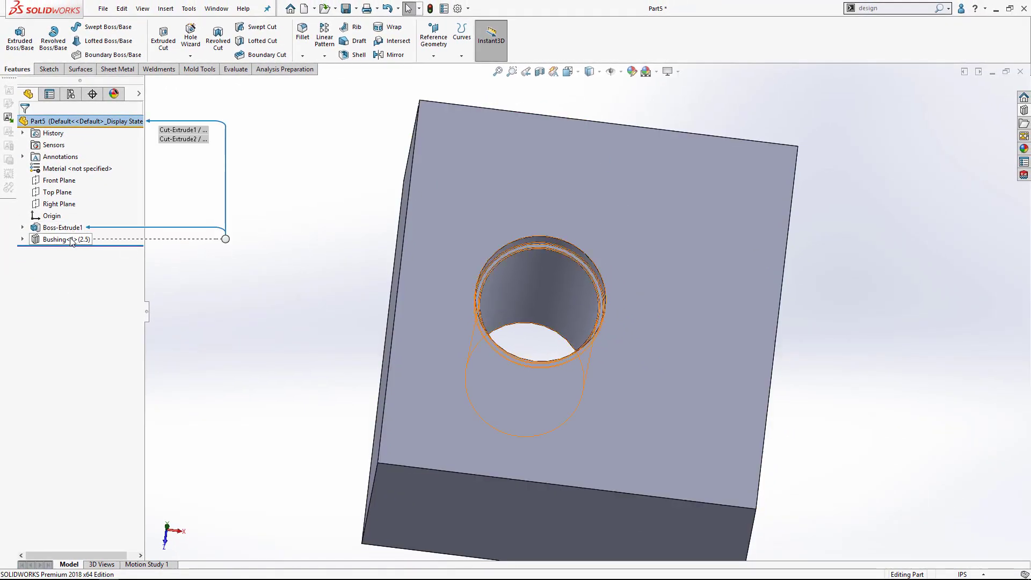
right_click(72, 241)
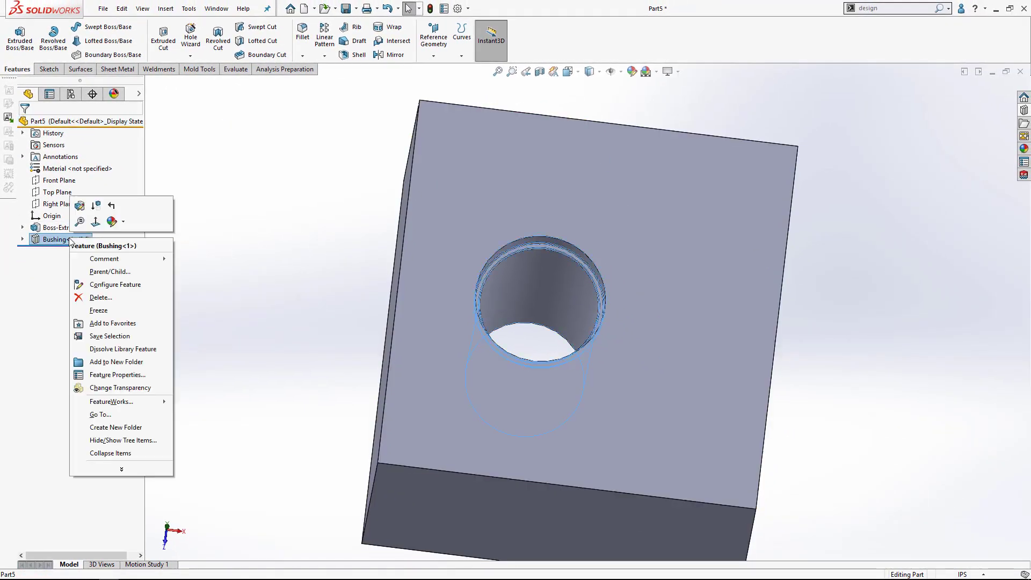
left_click(95, 299)
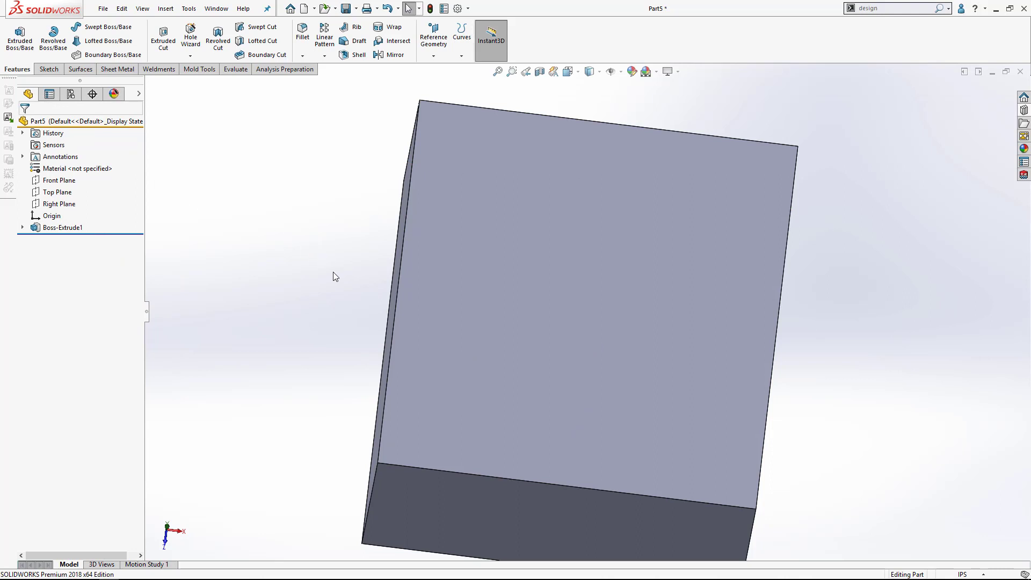
- Sketch a Ø2.00 circle in the lower-left area of the block's front face
left_click(49, 69)
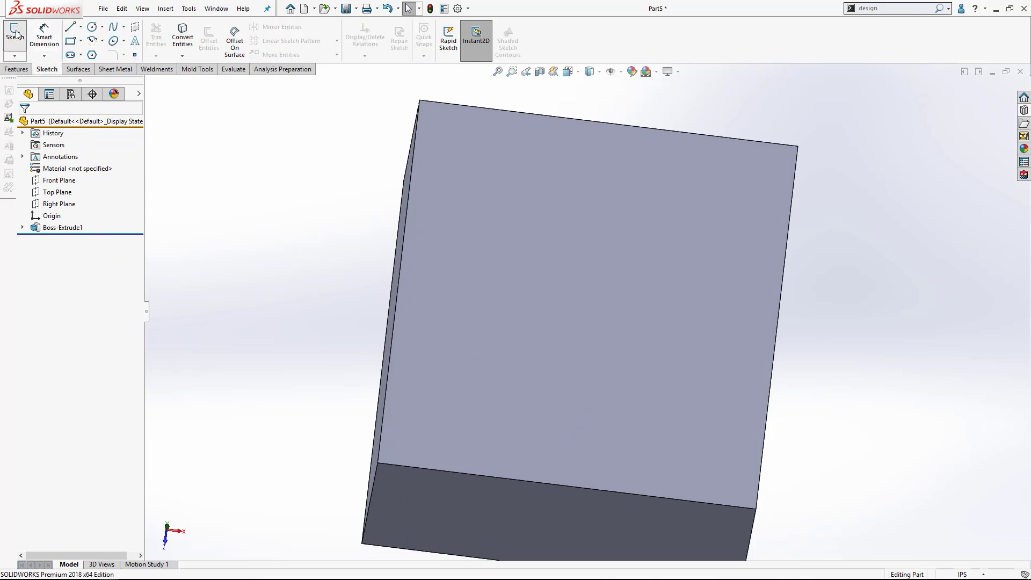
left_click(16, 32)
left_click(562, 308)
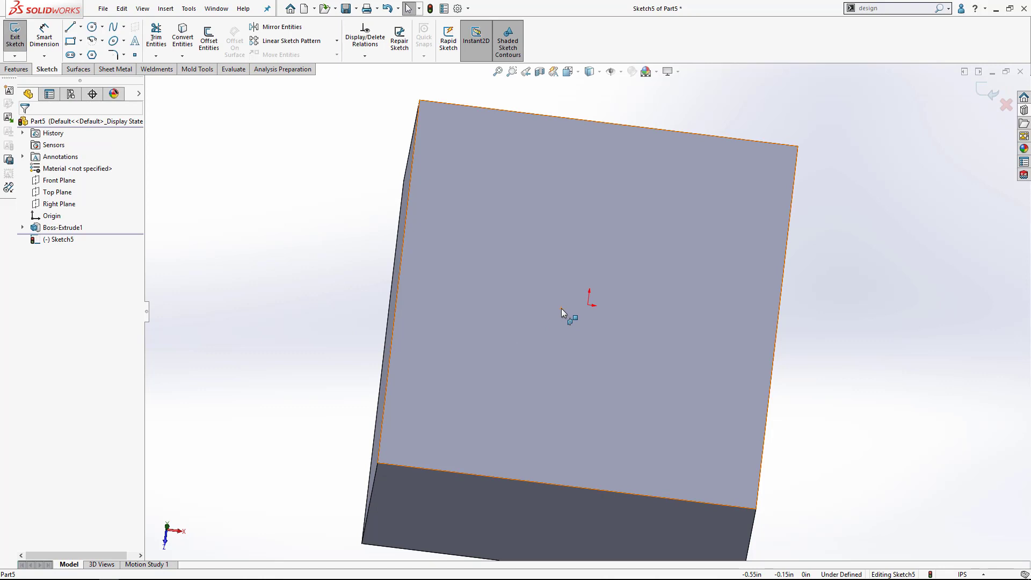
left_click(93, 29)
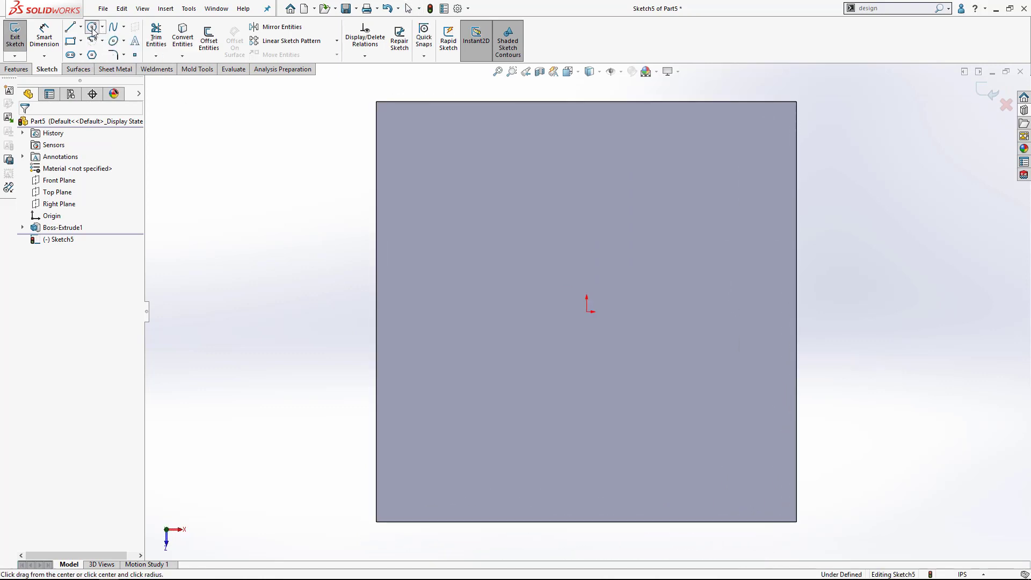
left_click(478, 402)
type("2")
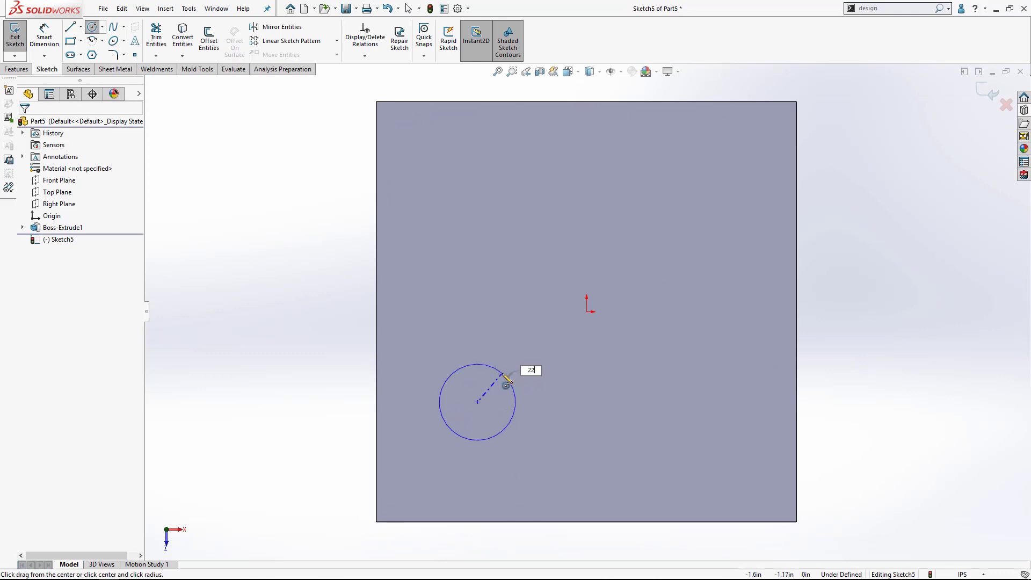
key("Return")
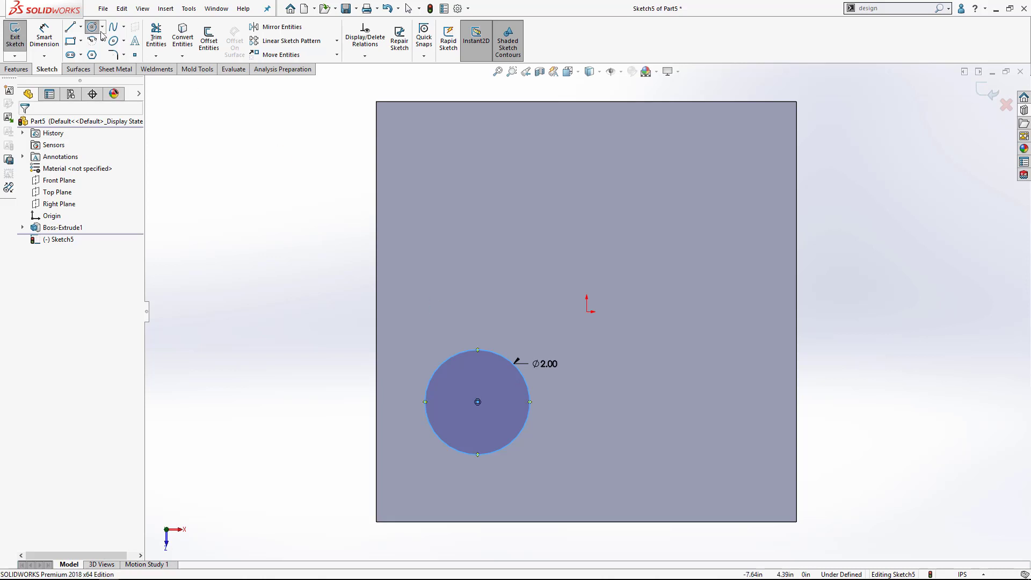
- Dimension the circle centre 2.00 from the left edge and 3.00 from the bottom edge
key("d")
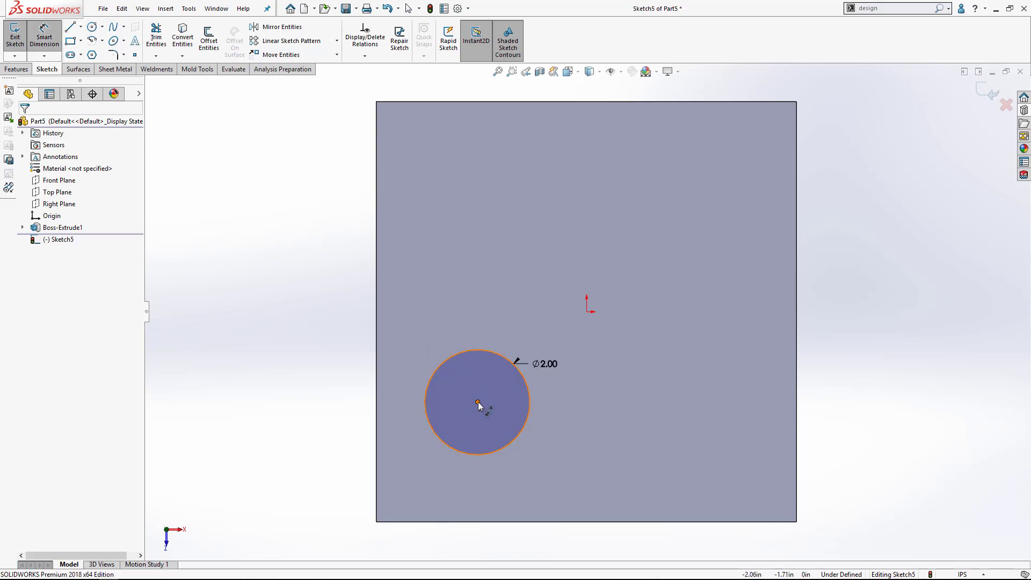
left_click(478, 402)
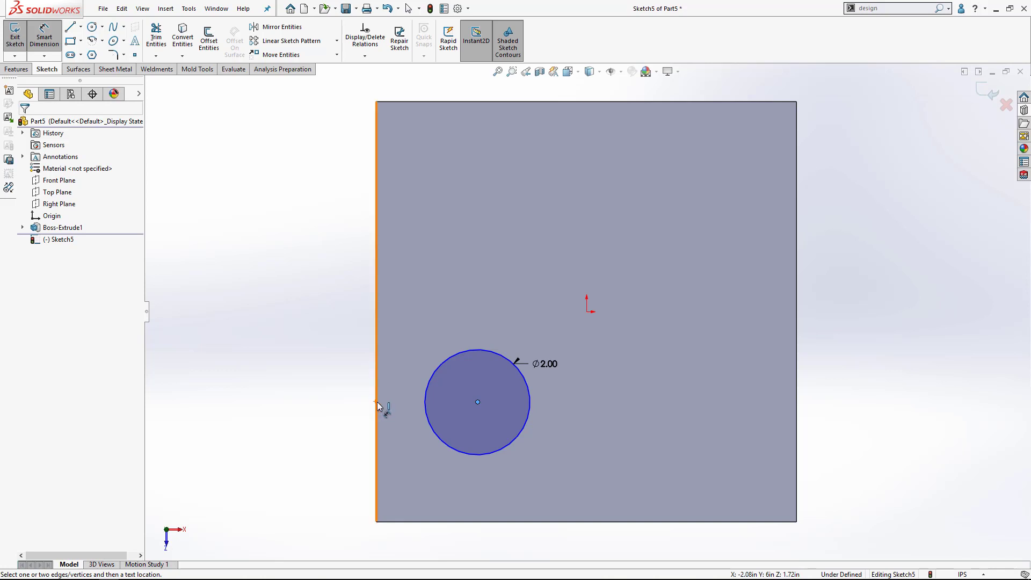
left_click(376, 402)
left_click(299, 388)
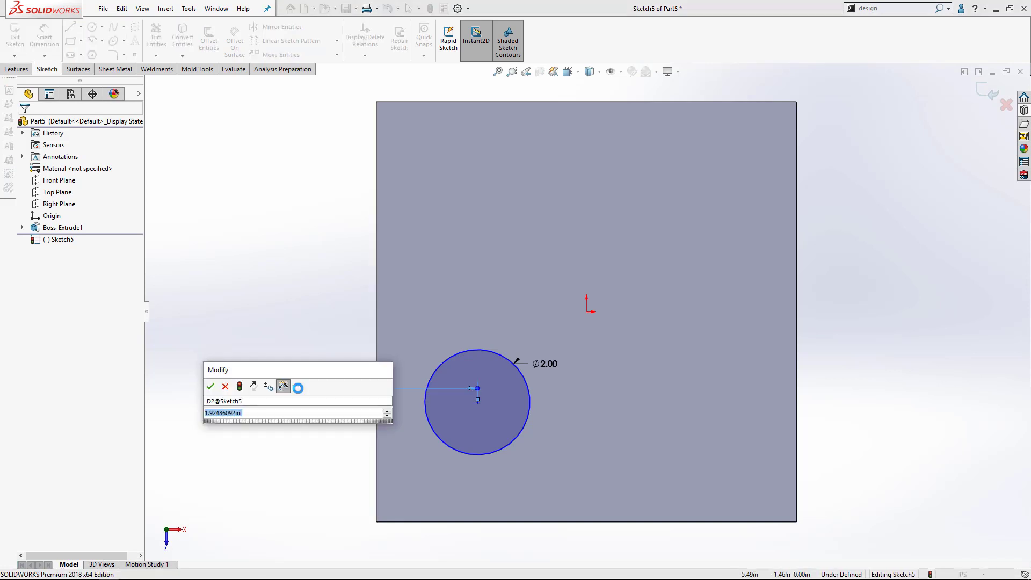
type("2")
key("Return")
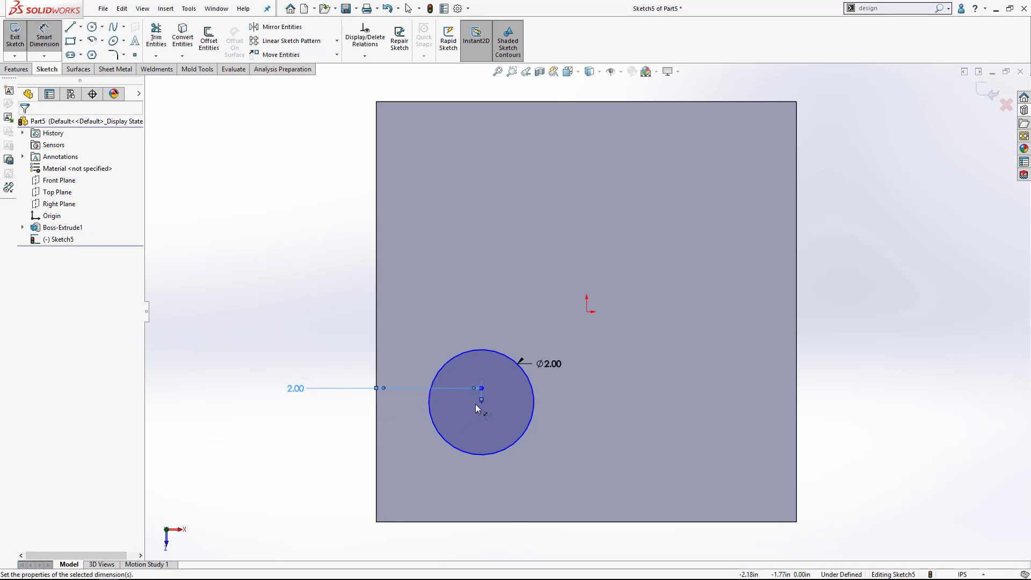
left_click(482, 402)
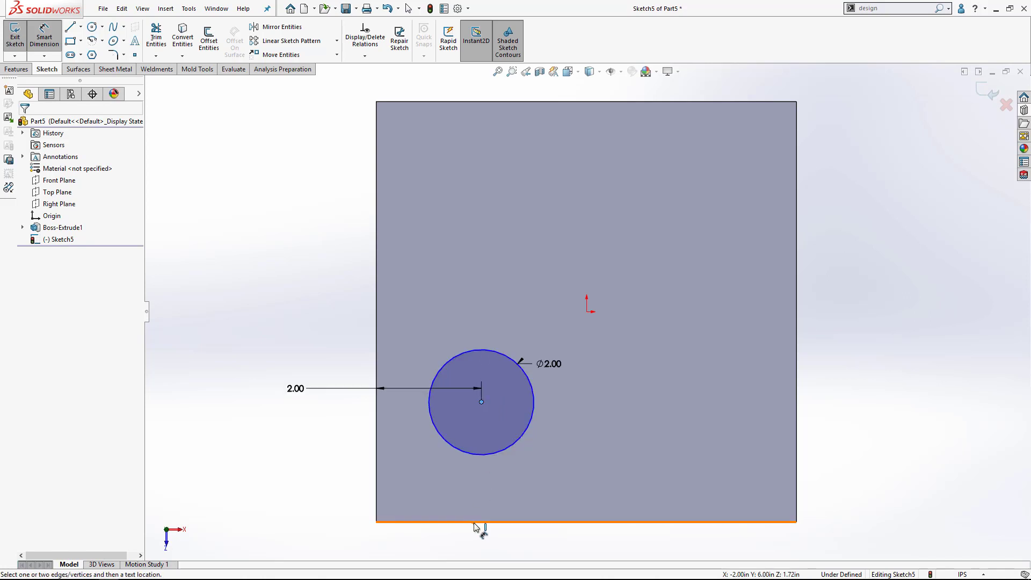
left_click(478, 522)
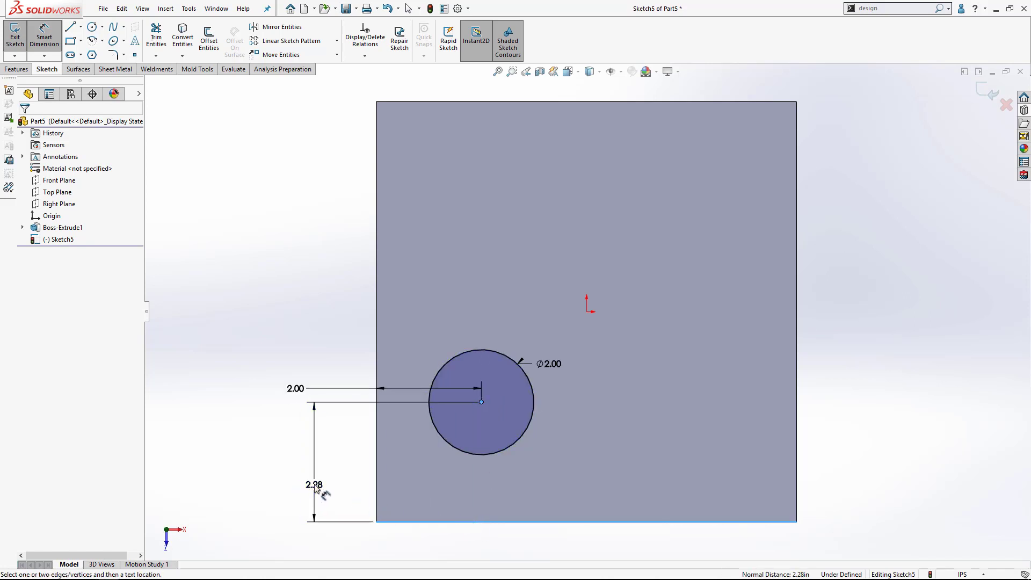
left_click(318, 489)
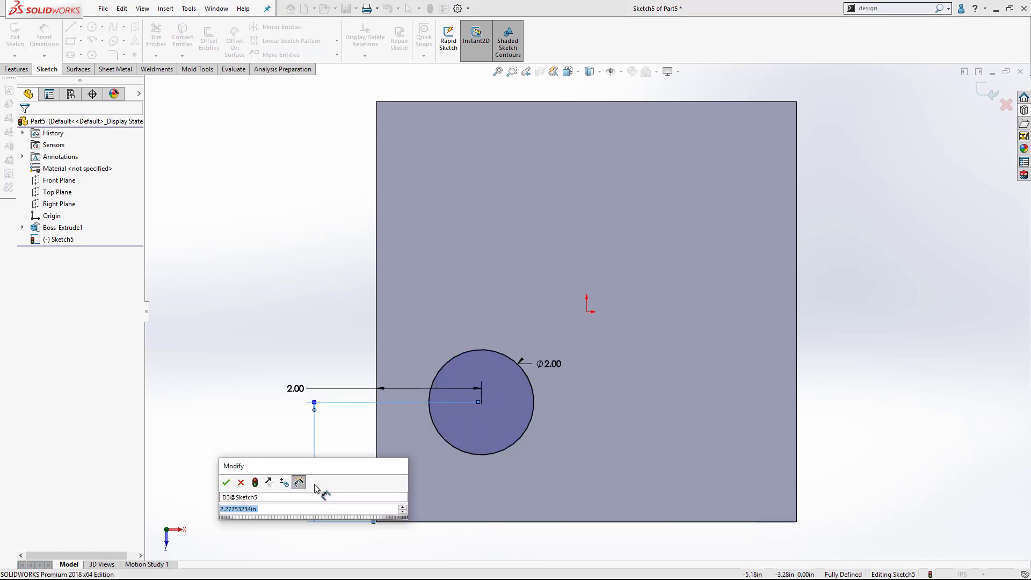
type("3")
key("Return")
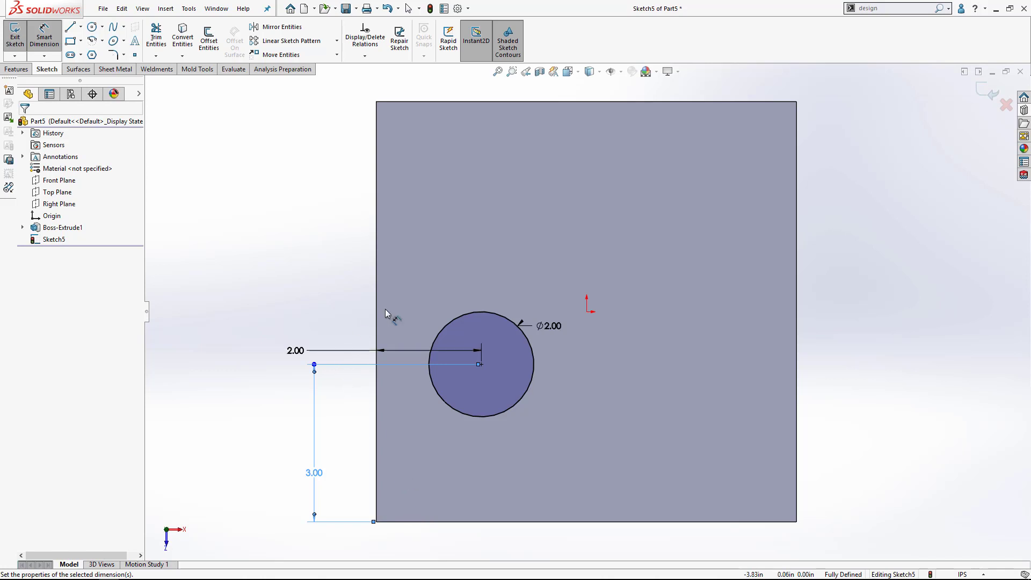
- Move the Ø2.00 label left of the circle and close the sketch
left_click_drag(551, 328, 313, 263)
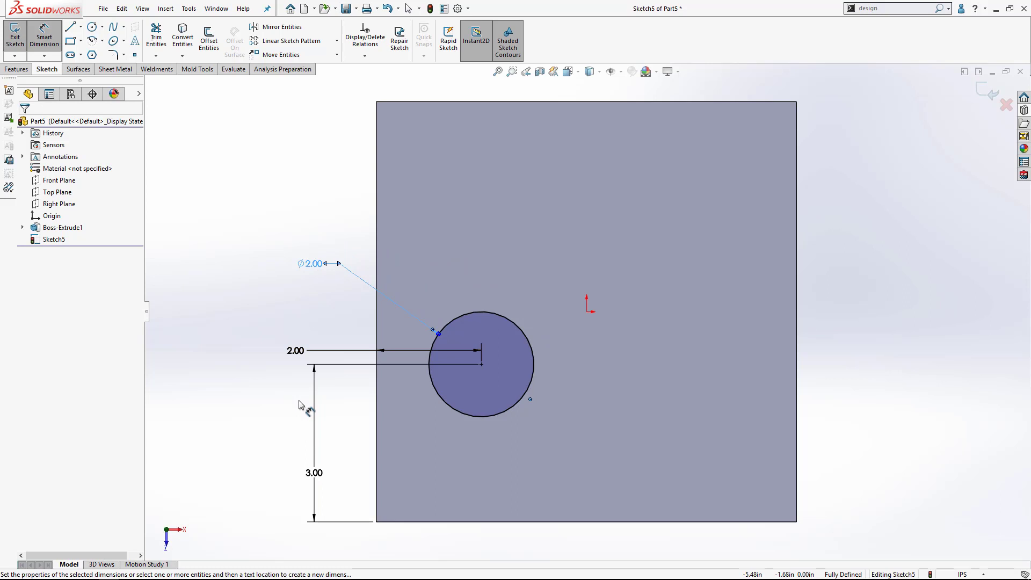
middle_click_drag(307, 408, 376, 408)
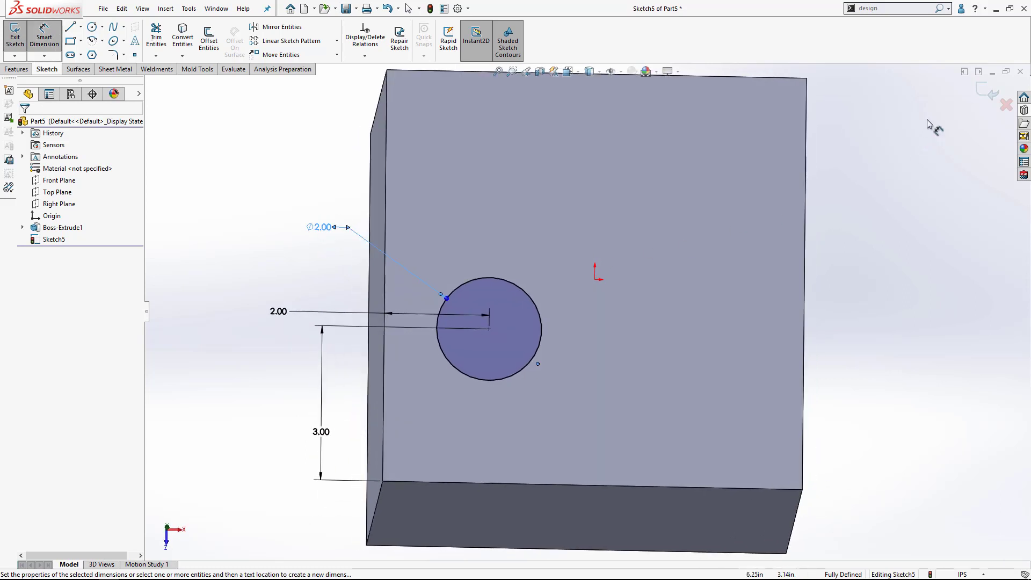
left_click(985, 96)
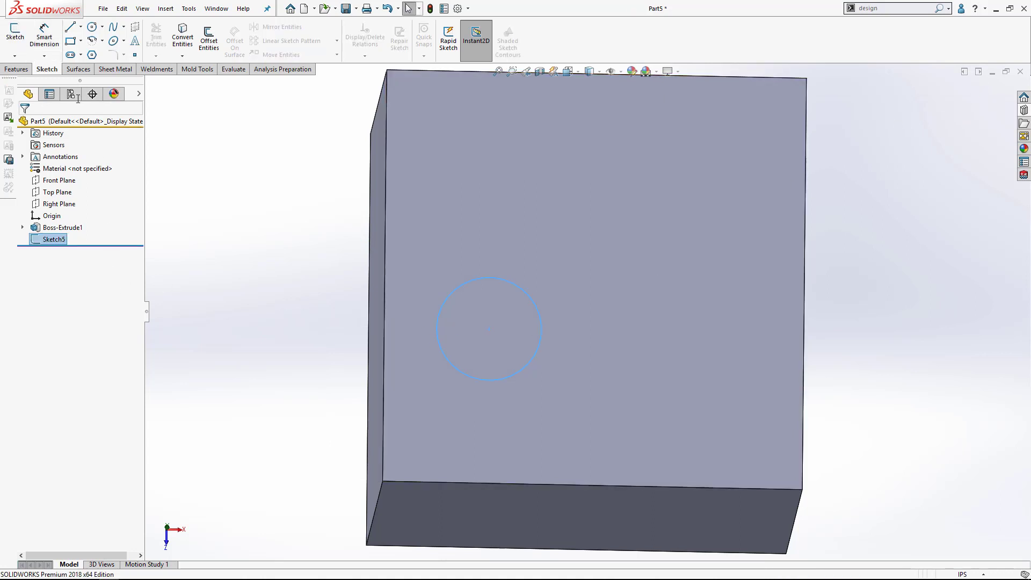
- Cut the circle Through All to bore a hole through the block
left_click(16, 69)
left_click(167, 43)
left_click(75, 189)
left_click(73, 207)
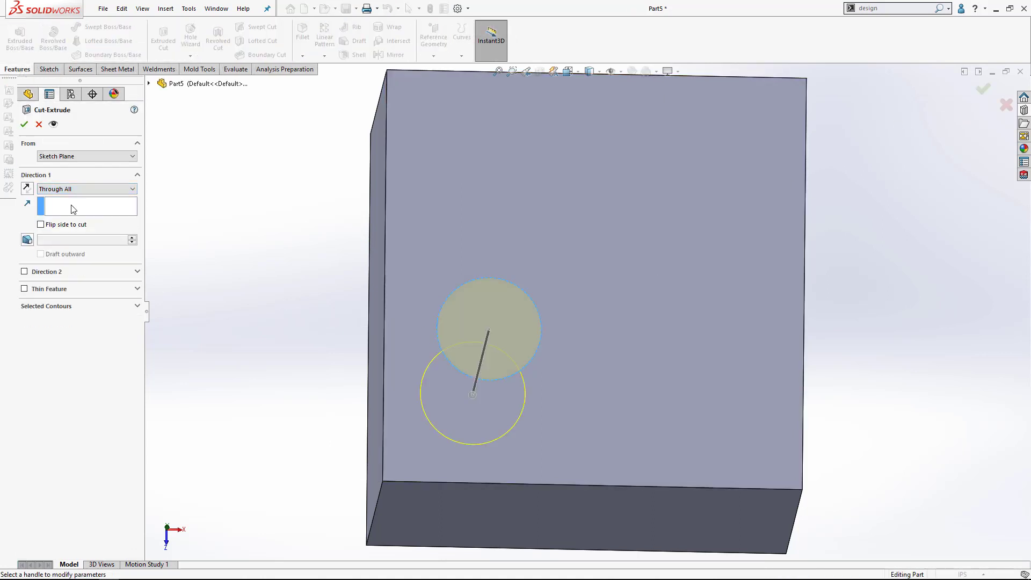
left_click(24, 124)
- Rename the new cut feature to 'ID'
left_click(244, 310)
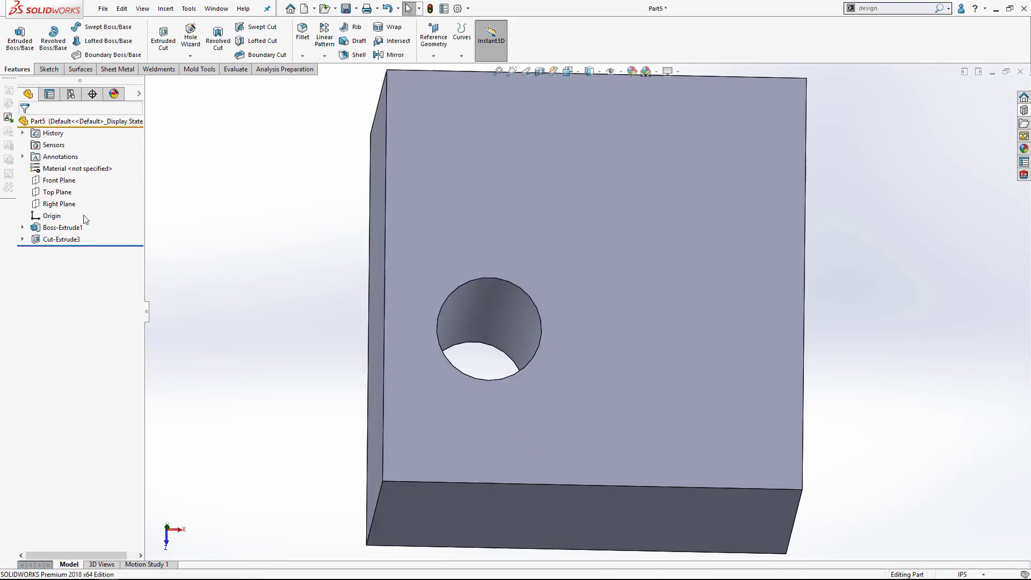
left_click(70, 242)
left_click(71, 243)
type("ID")
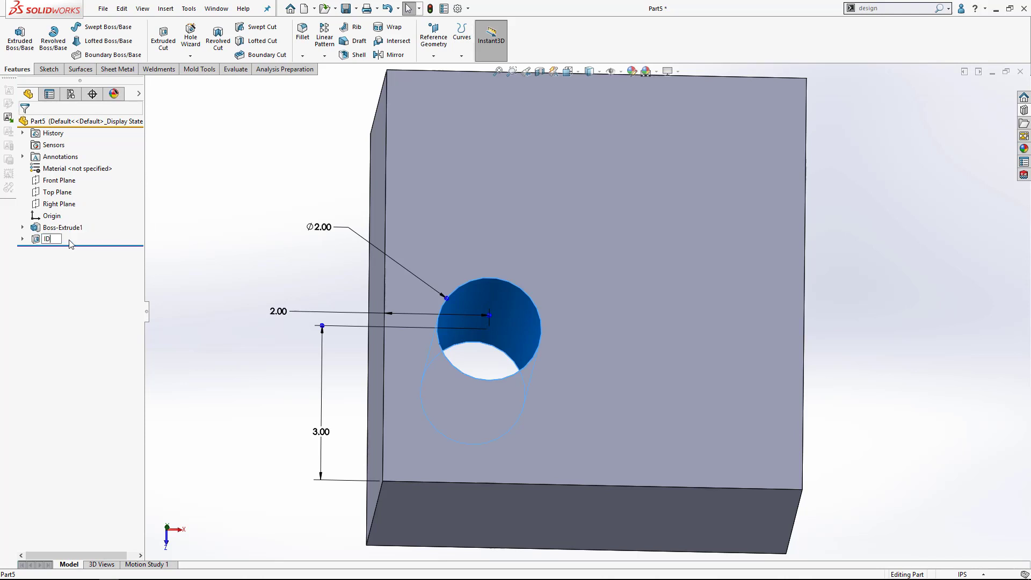
left_click(193, 196)
middle_click_drag(244, 222, 276, 282)
- Sketch a Ø2.50 circle on the front face, centred on the existing hole
left_click(48, 69)
left_click(15, 37)
left_click(408, 250)
key("s")
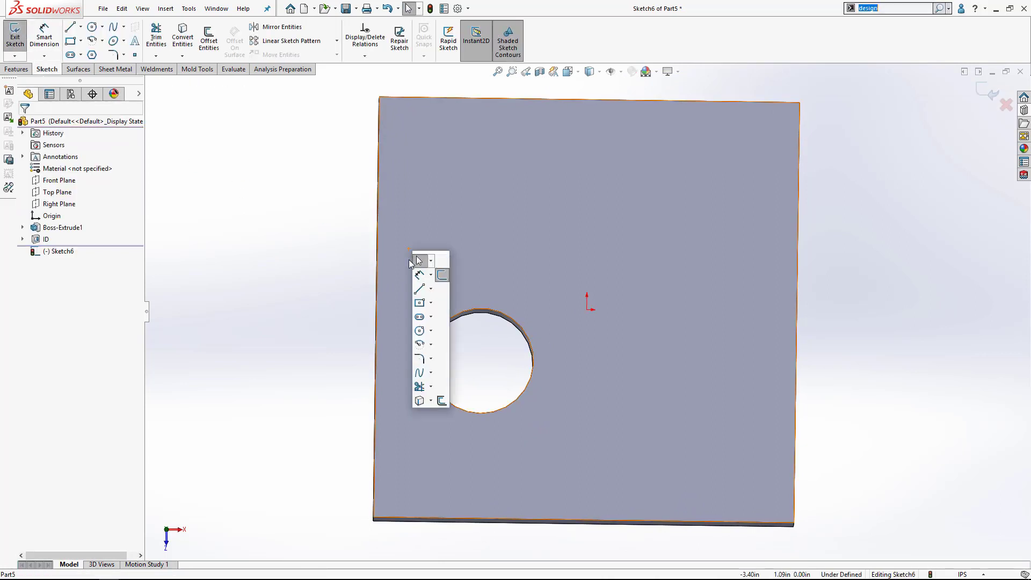
left_click(429, 336)
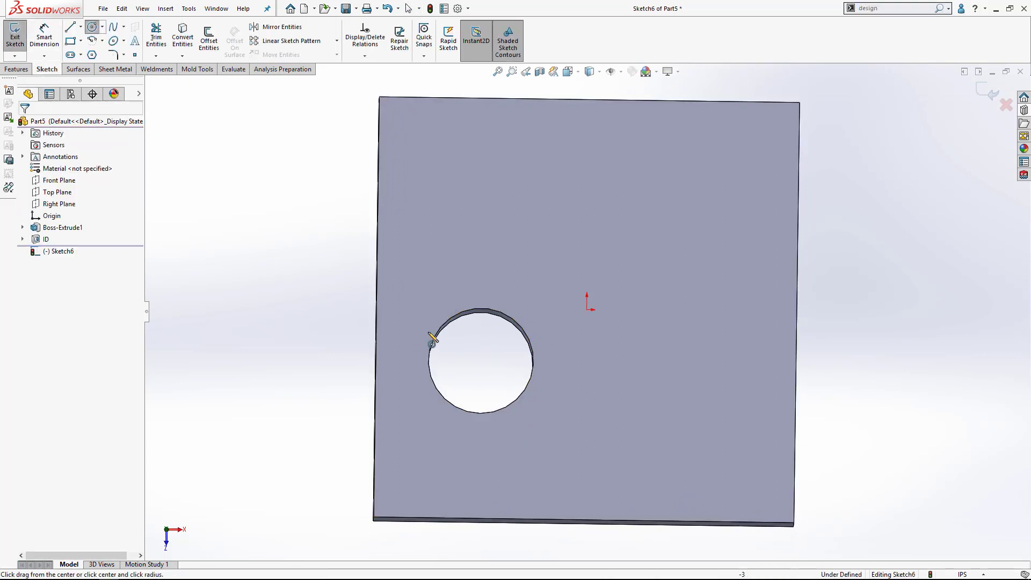
left_click(481, 360)
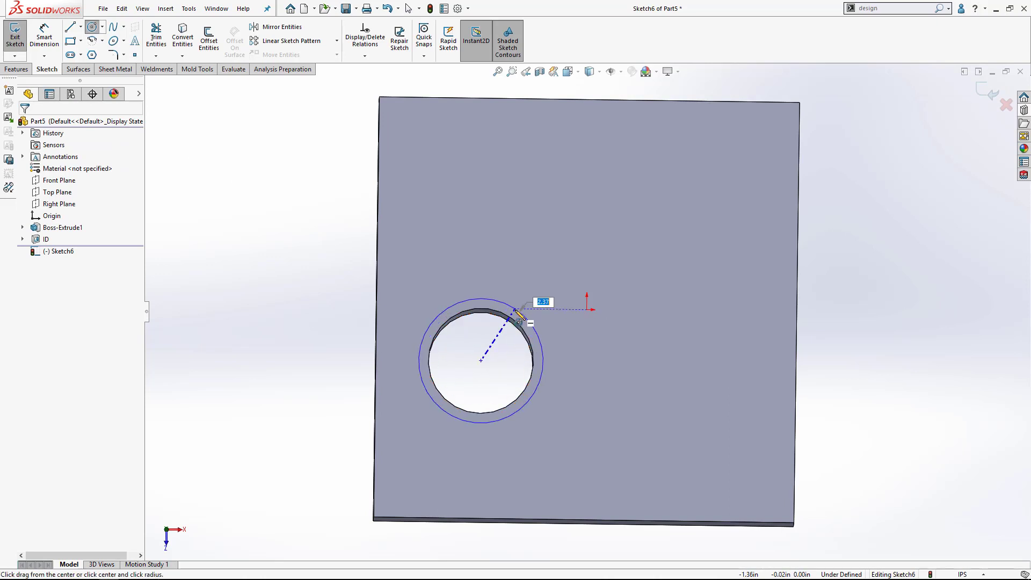
type("2.5")
key("Return")
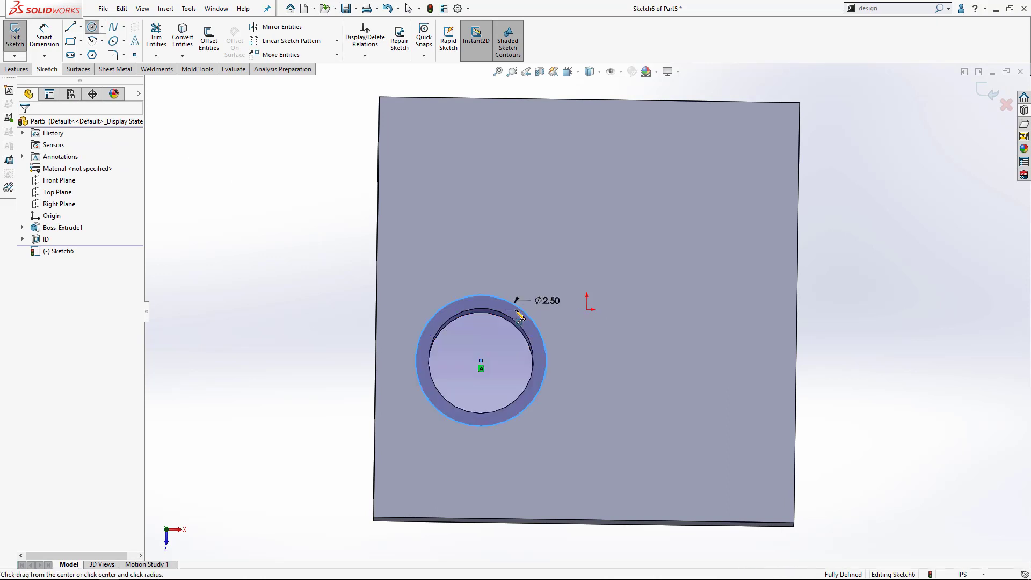
key("ctrl+8")
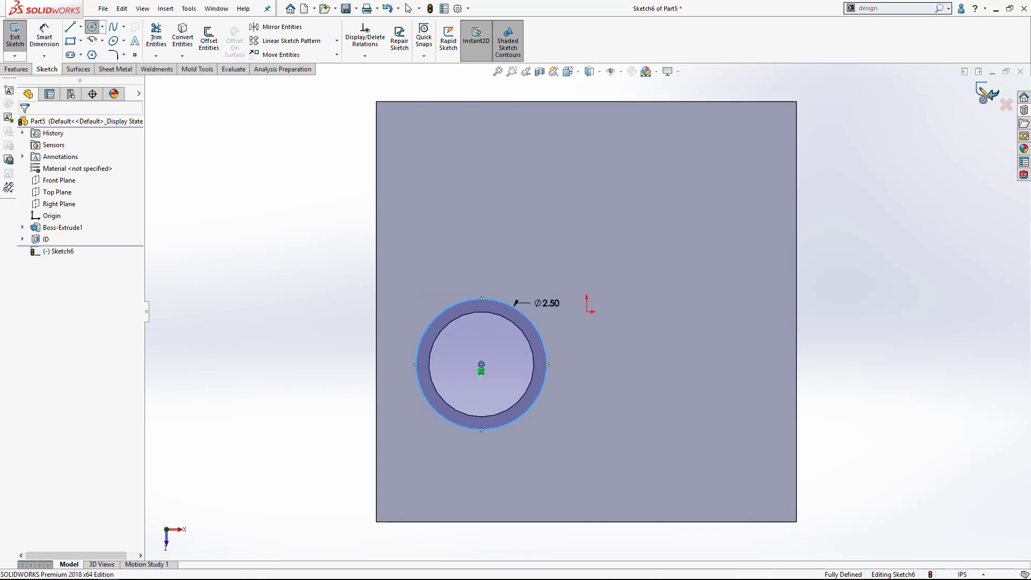
left_click(988, 92)
- Cut the Ø2.50 circle Blind to a depth of 0.5 in
left_click(17, 69)
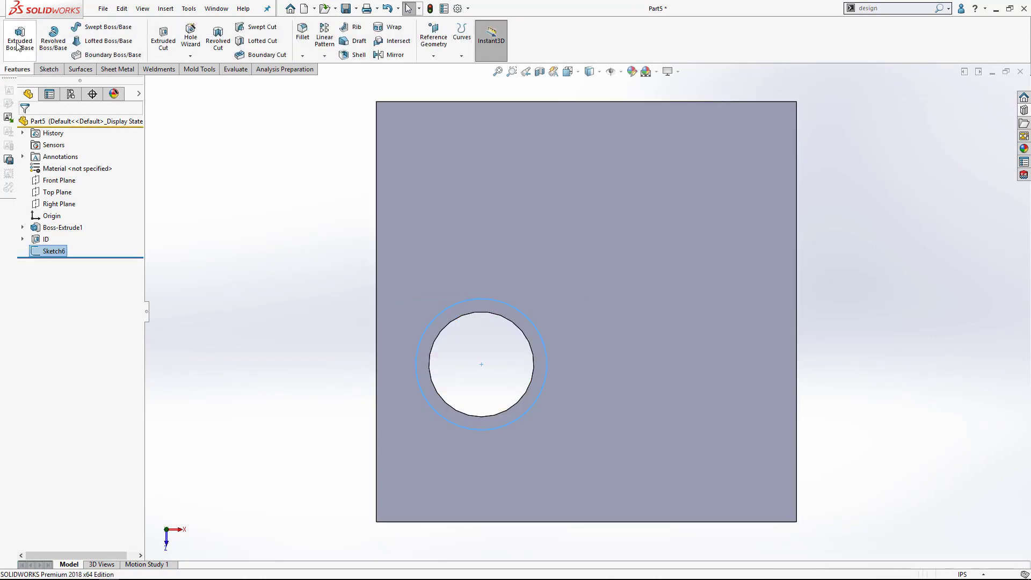
left_click(164, 41)
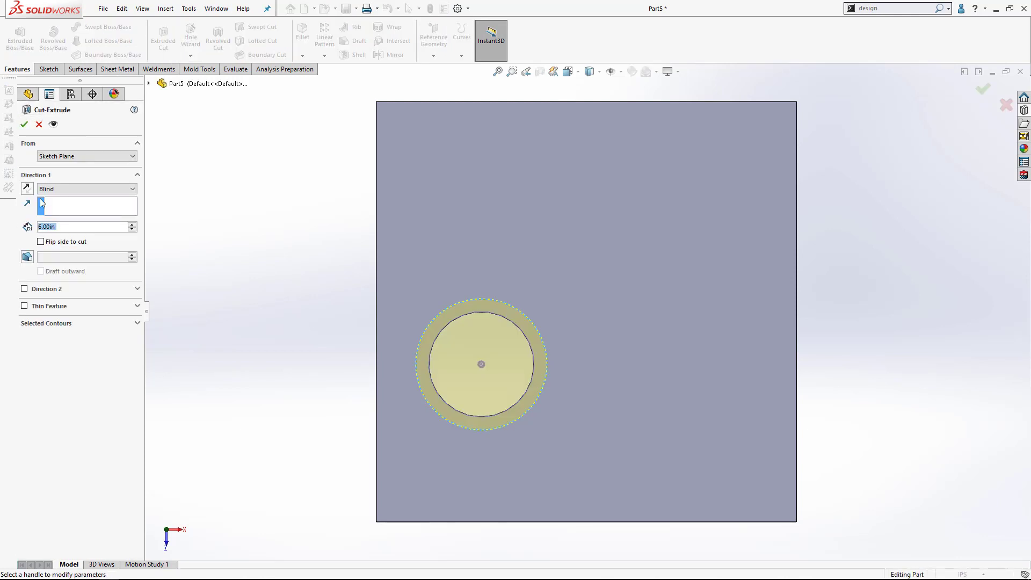
left_click(92, 190)
left_click(89, 199)
type("0.5")
key("Return")
left_click(24, 124)
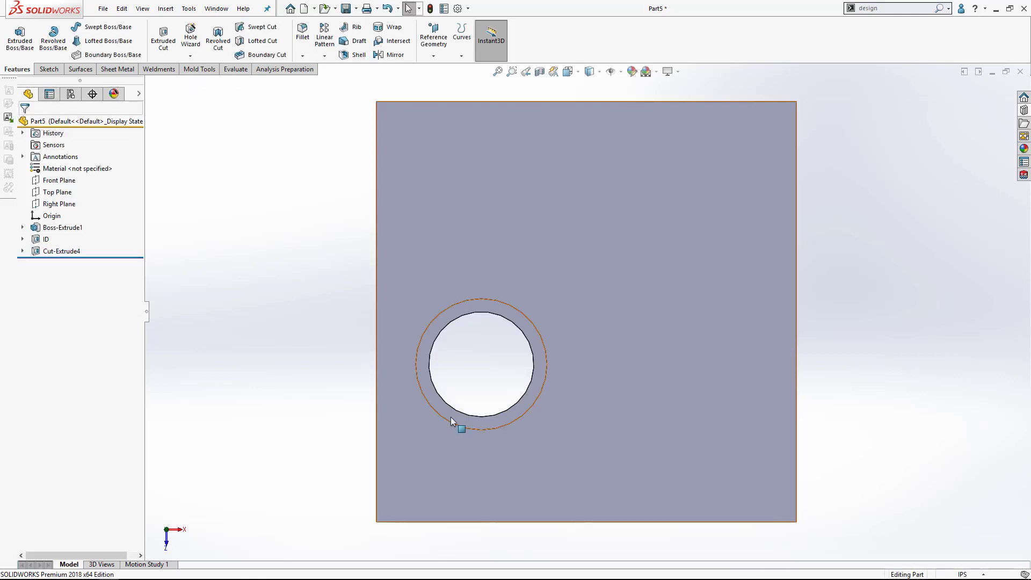
- Fillet the inner and outer counterbore edges with a 0.05 in radius
middle_click_drag(464, 429, 504, 353)
scroll(496, 295, "up", 3)
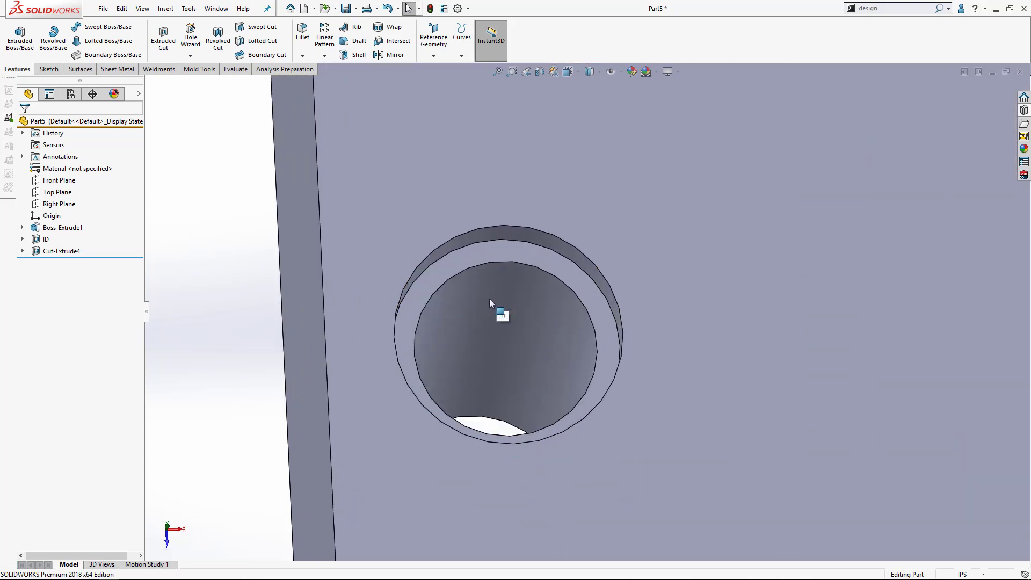
left_click(303, 32)
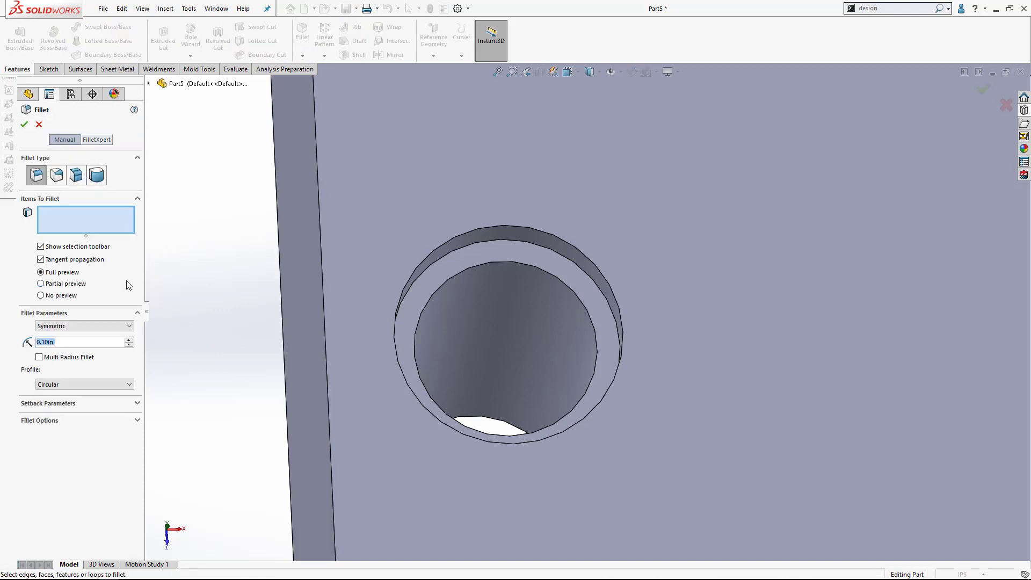
type(".05")
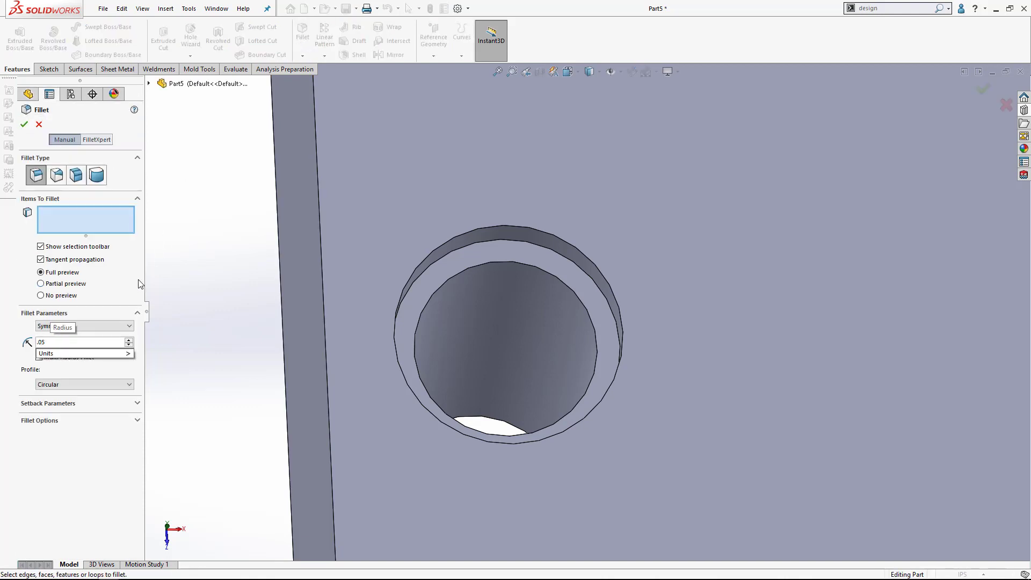
left_click(458, 273)
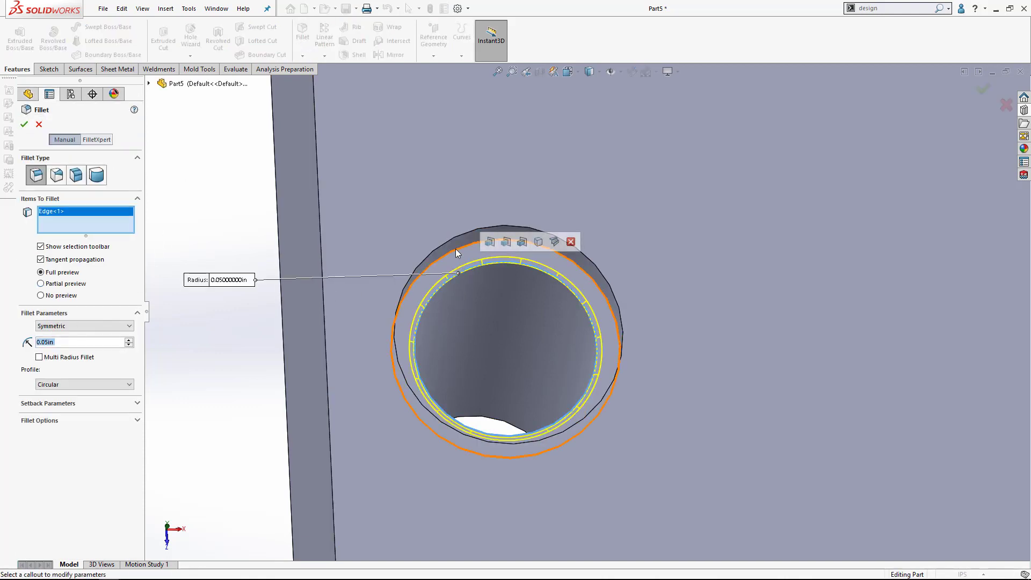
left_click(456, 250)
left_click(24, 124)
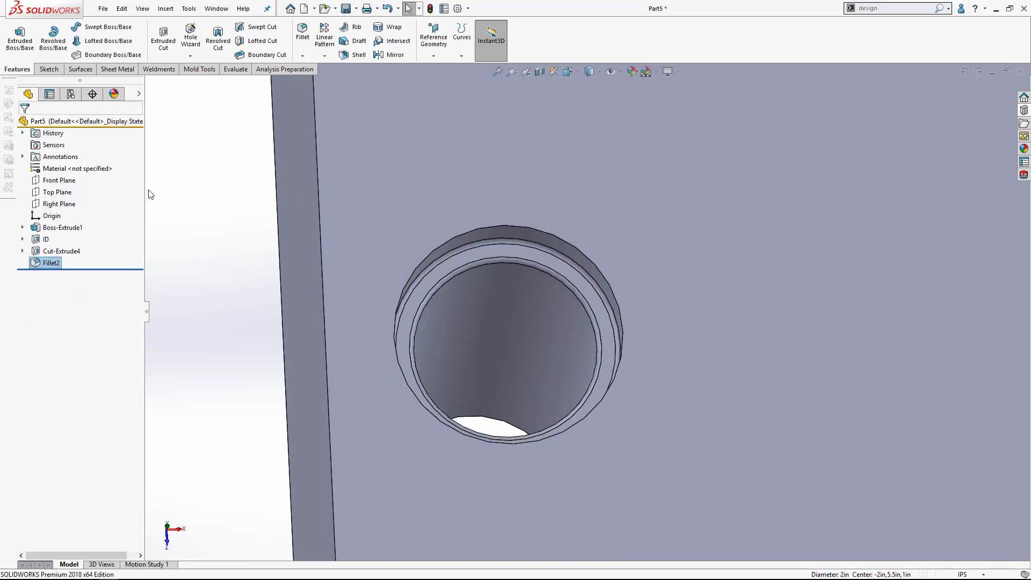
- Rename Cut-Extrude4 to 'Hat ID' and Fillet2 to 'Fillet'
left_click(59, 251)
left_click(64, 252)
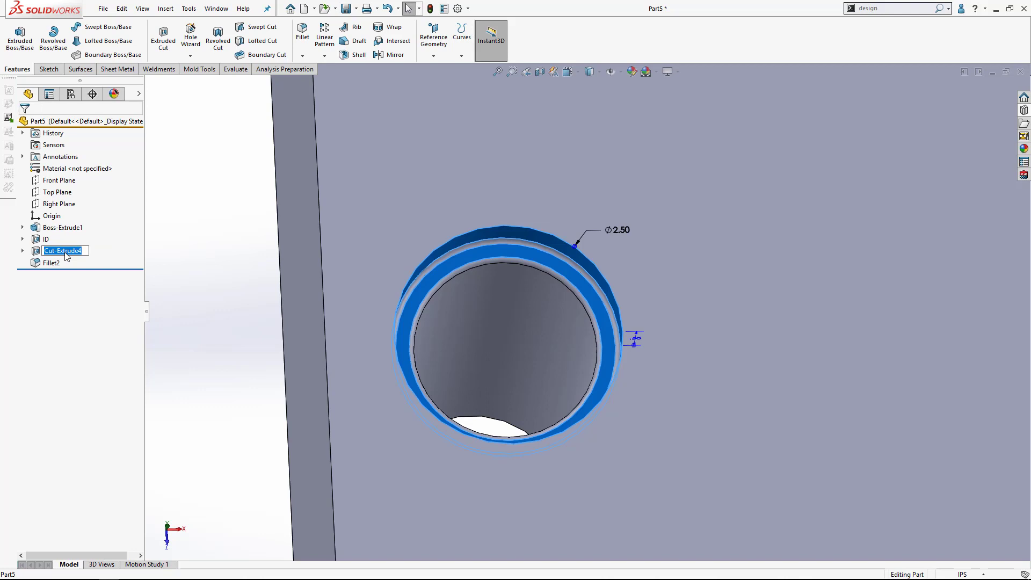
type("Hat ID")
left_click(52, 263)
left_click(53, 263)
type("Fillet")
key("Return")
left_click(209, 264)
middle_click_drag(209, 265, 253, 290)
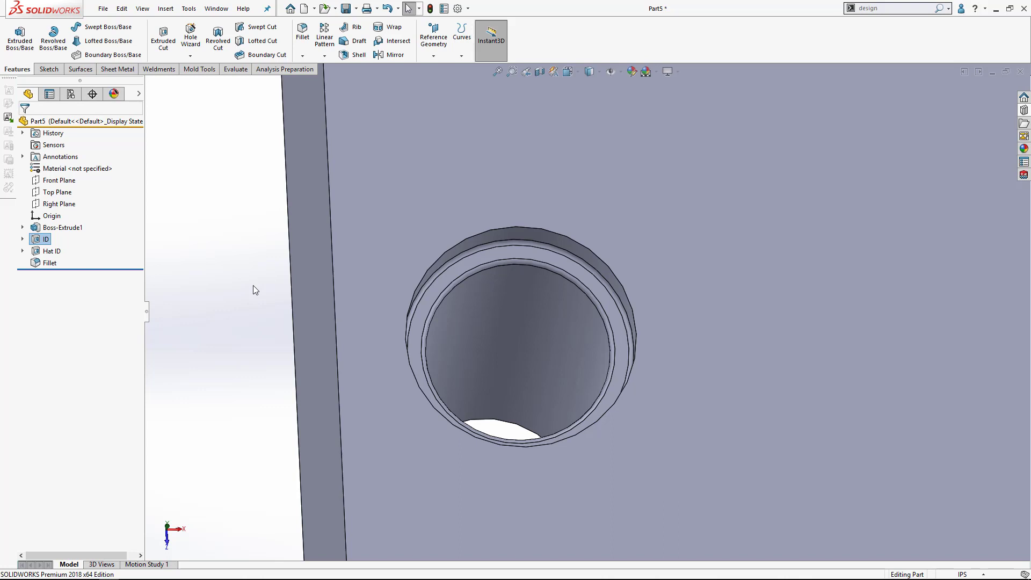
- Add ID, Hat ID and Fillet to the Design Library's Library Features folder as Bushing 2
left_click(43, 263, "shift")
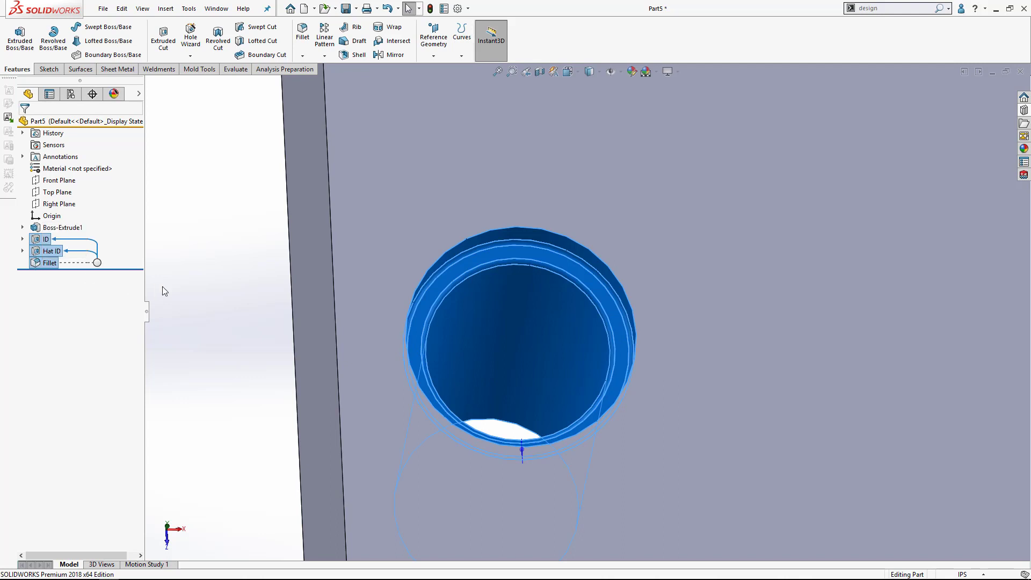
left_click(1024, 111)
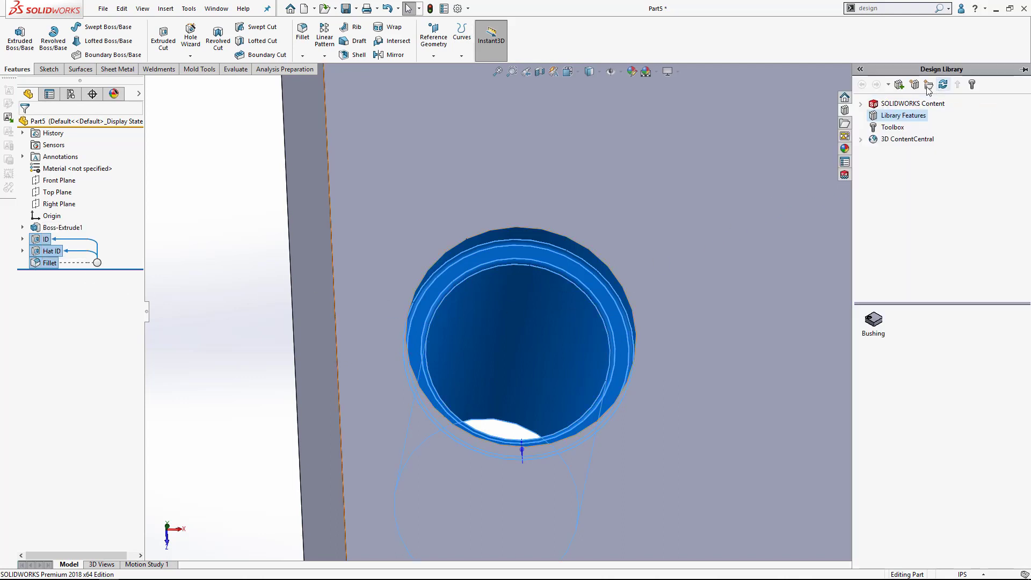
left_click(899, 84)
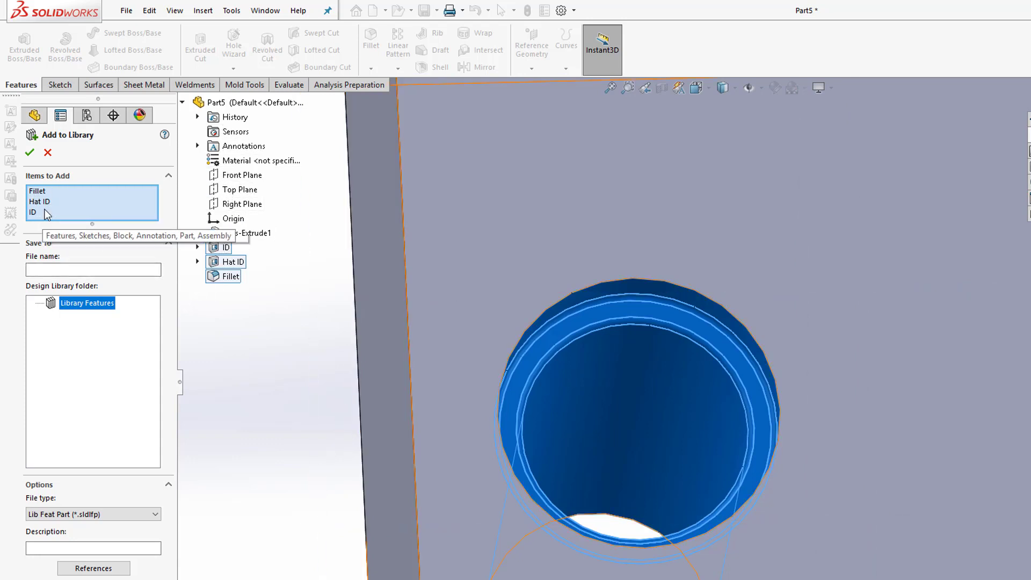
left_click(73, 271)
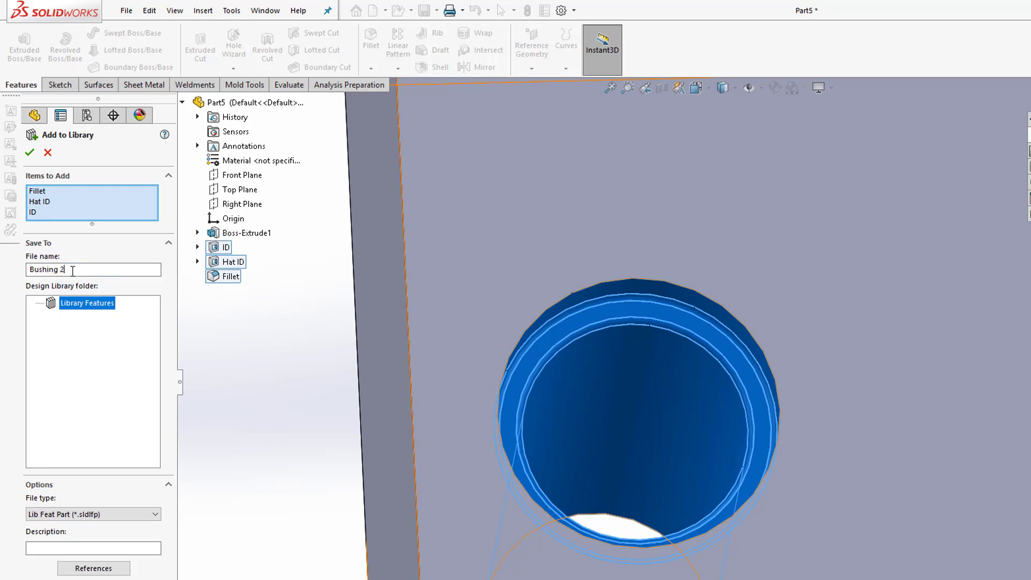
left_click(120, 337)
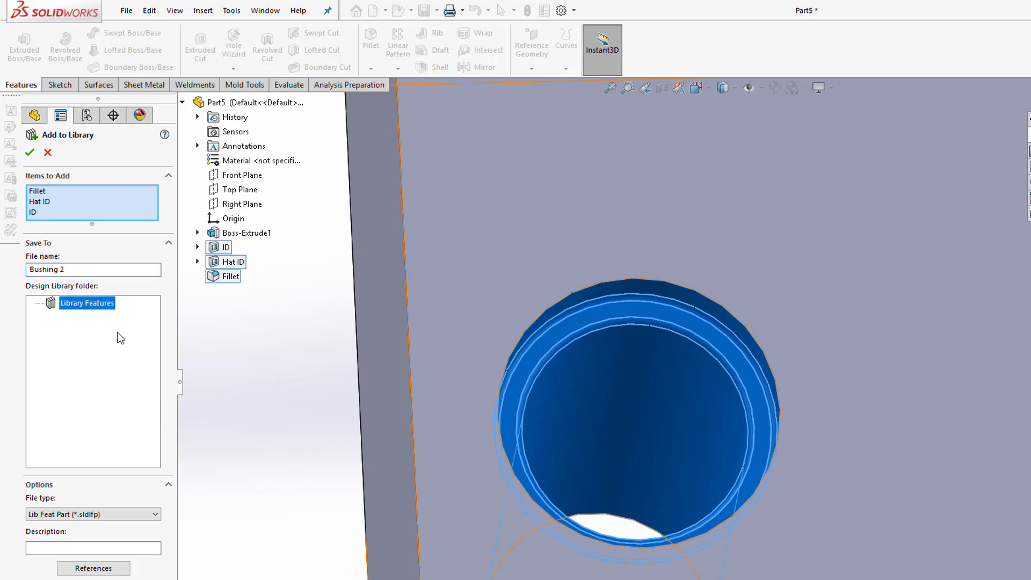
left_click(30, 153)
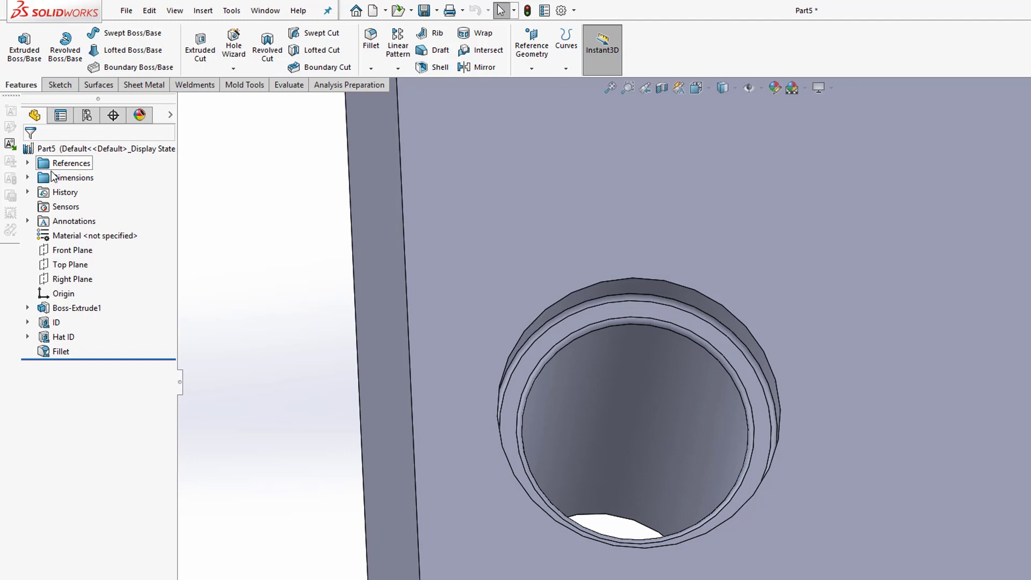
- Expand the References folder and select Edge1 and Edge2 to see their edges on the model
left_click(27, 163)
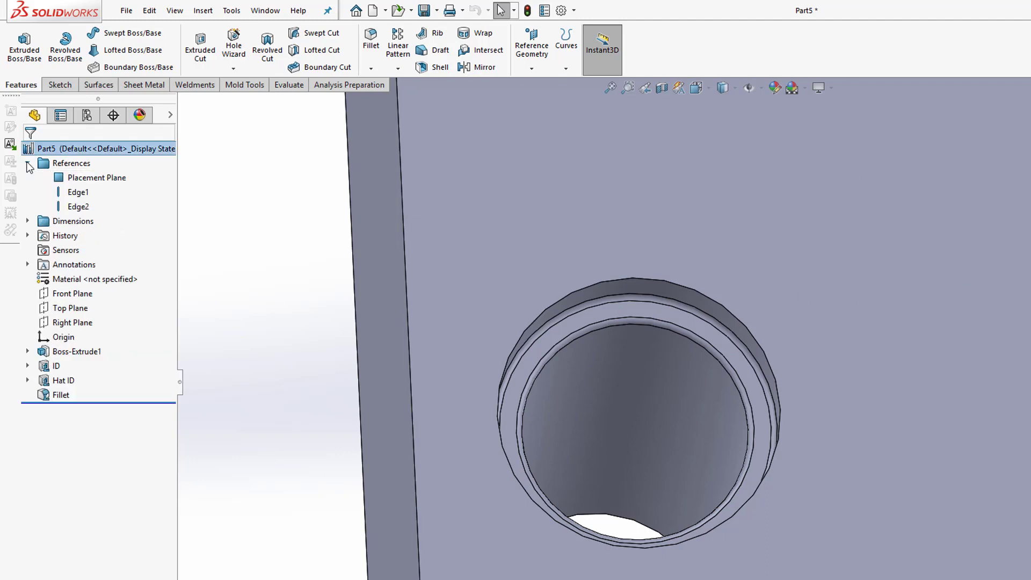
left_click(78, 192)
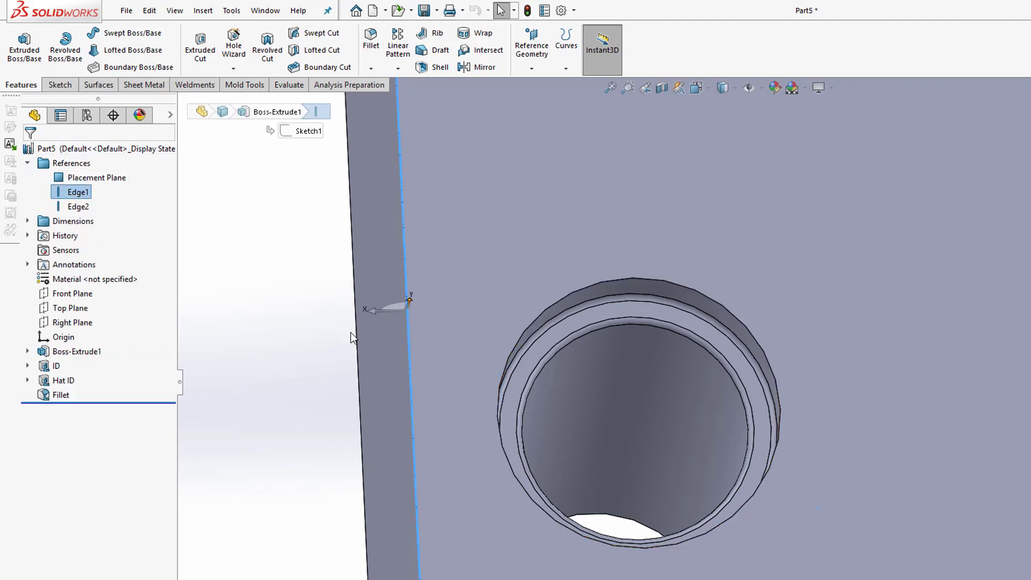
scroll(717, 381, "up", 3)
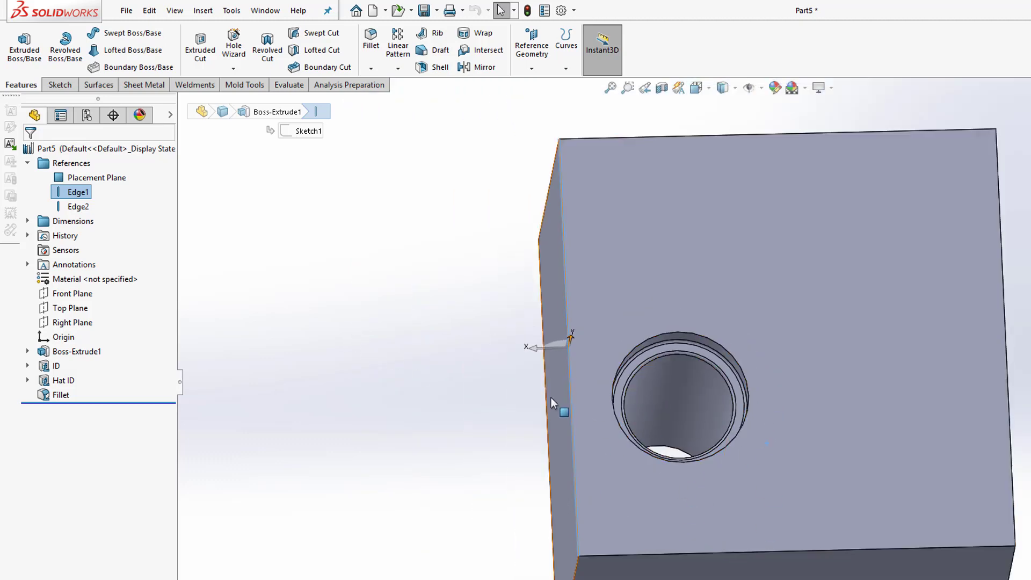
left_click(81, 207)
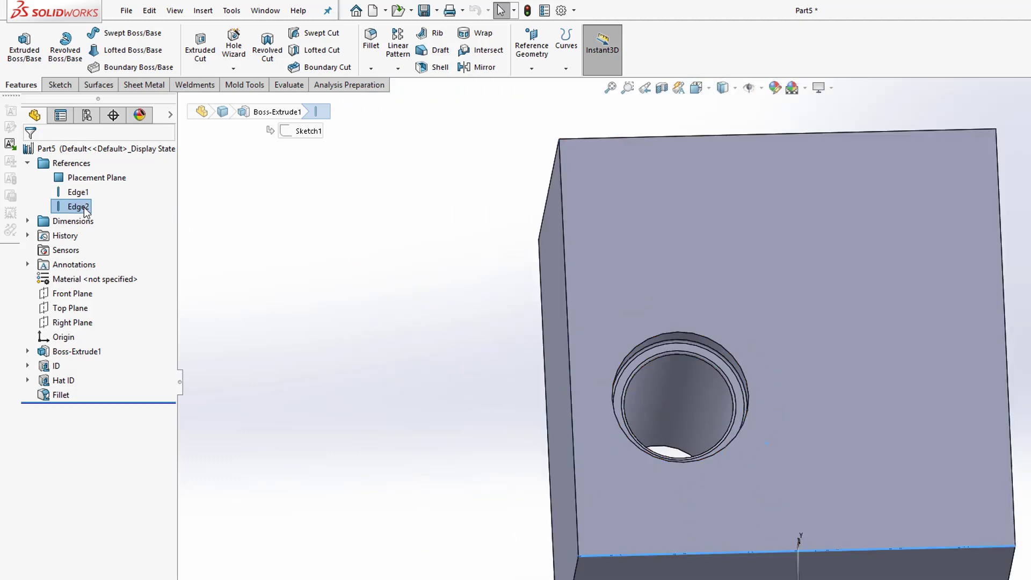
left_click(84, 192)
- Rename Edge1 to 'Edge Offset' and Edge2 to 'Edge Offset 2'
left_click(78, 192)
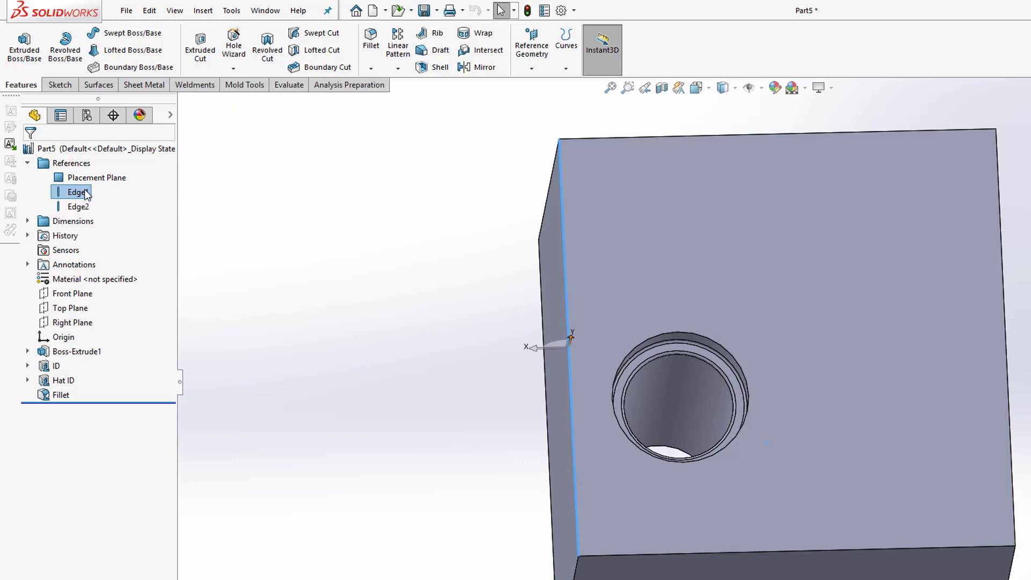
type("Edge Offset")
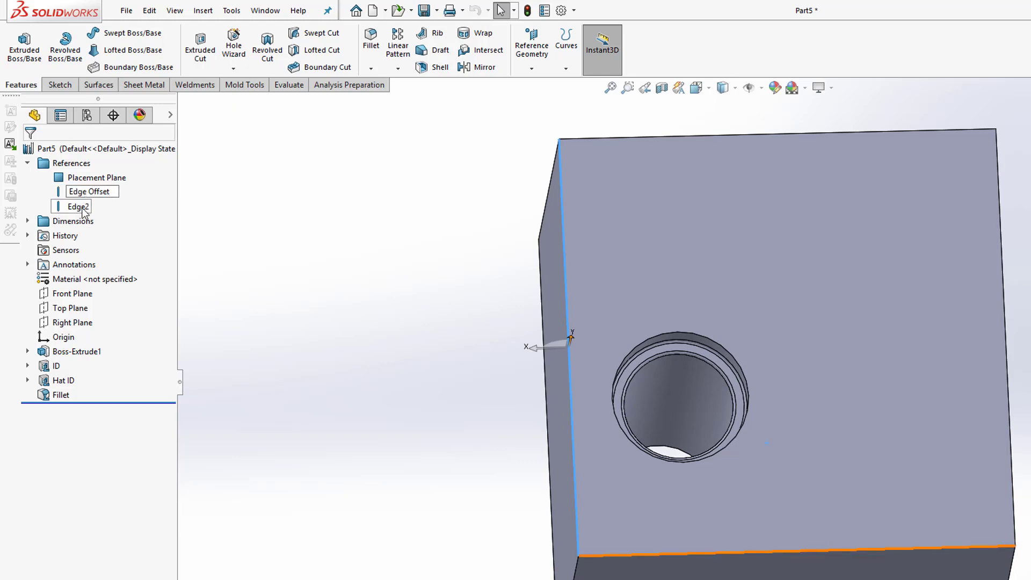
left_click(80, 207)
left_click(81, 206)
type("Edge Offset 2")
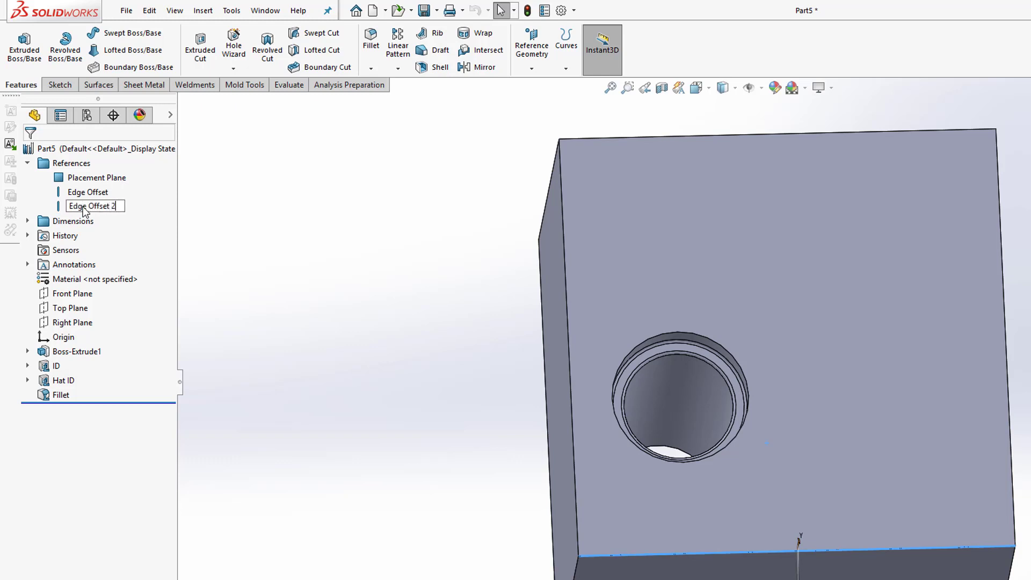
left_click(104, 193)
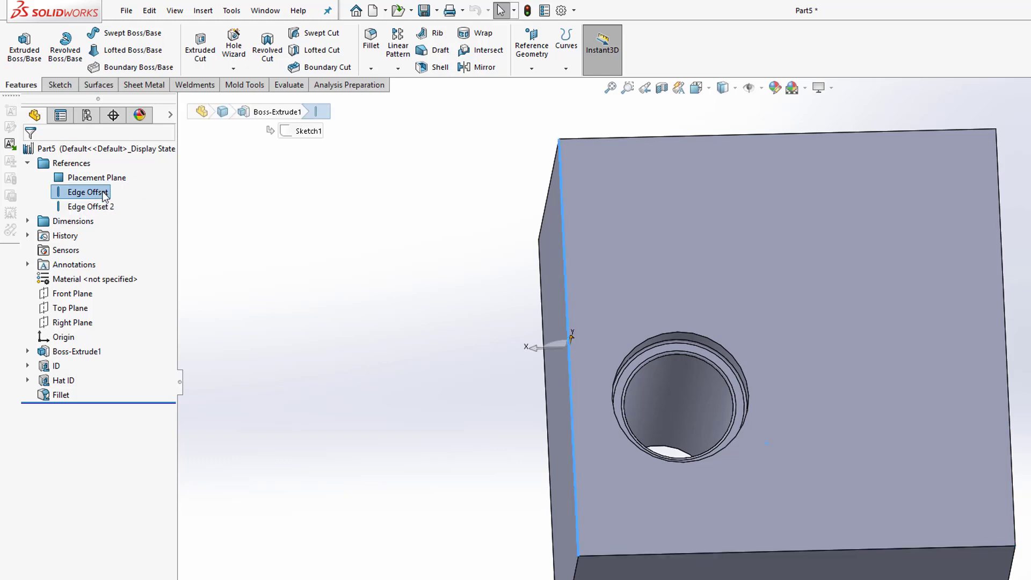
- Change 'Edge Offset' to 'Edge Offset 1' and check both renamed edges on the model
left_click(104, 193)
left_click(103, 192)
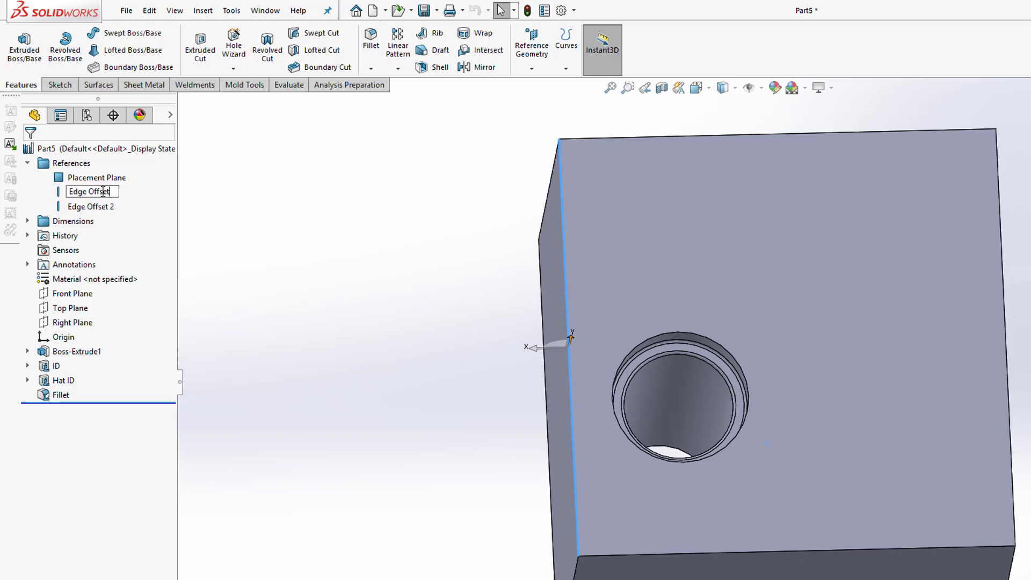
type("1")
left_click(301, 296)
left_click(104, 193)
left_click(80, 210)
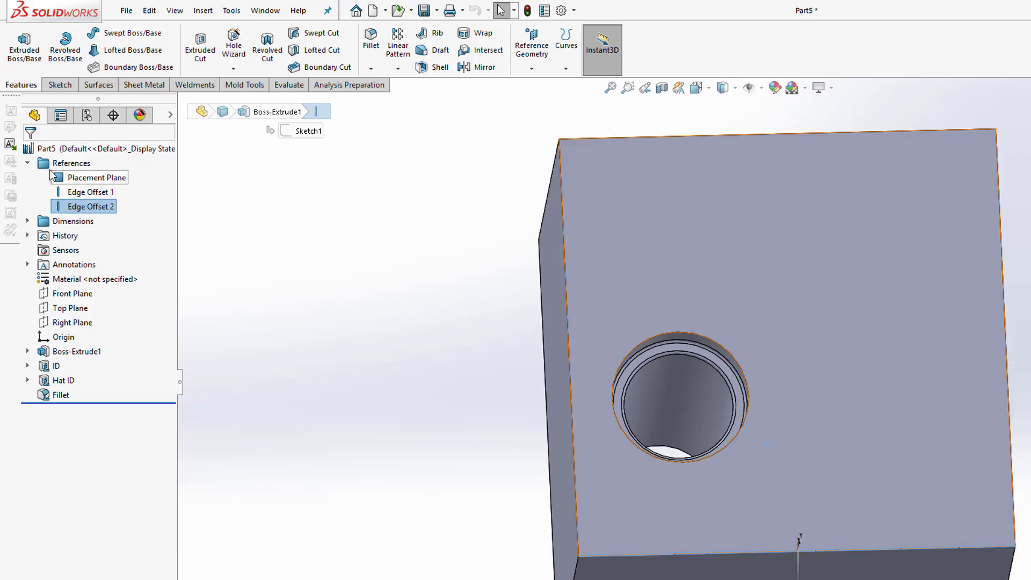
- Expand Dimensions and rename D1@Sketch5 to ID and D2@Sketch5 to Offset 1
left_click(27, 163)
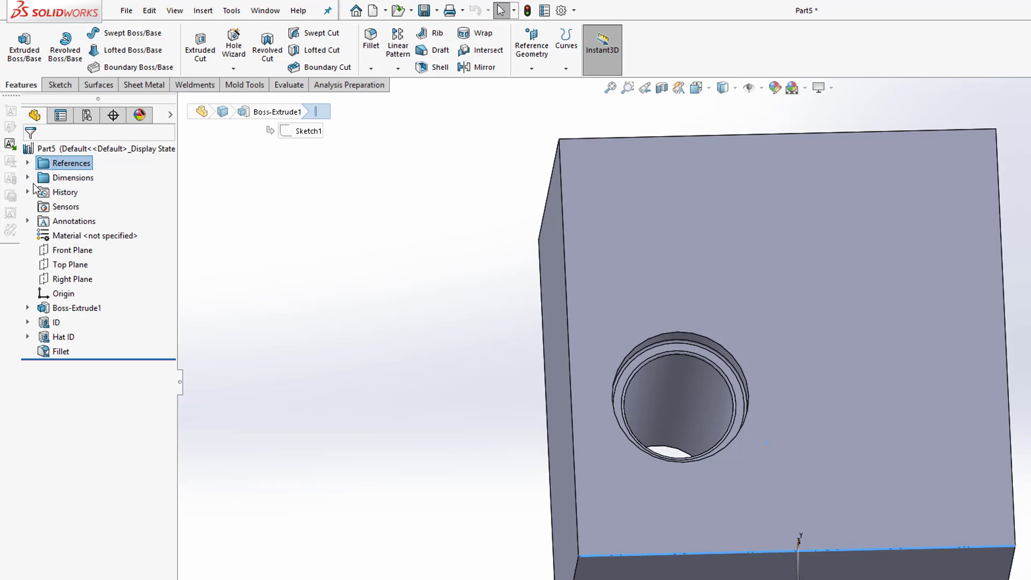
left_click(28, 178)
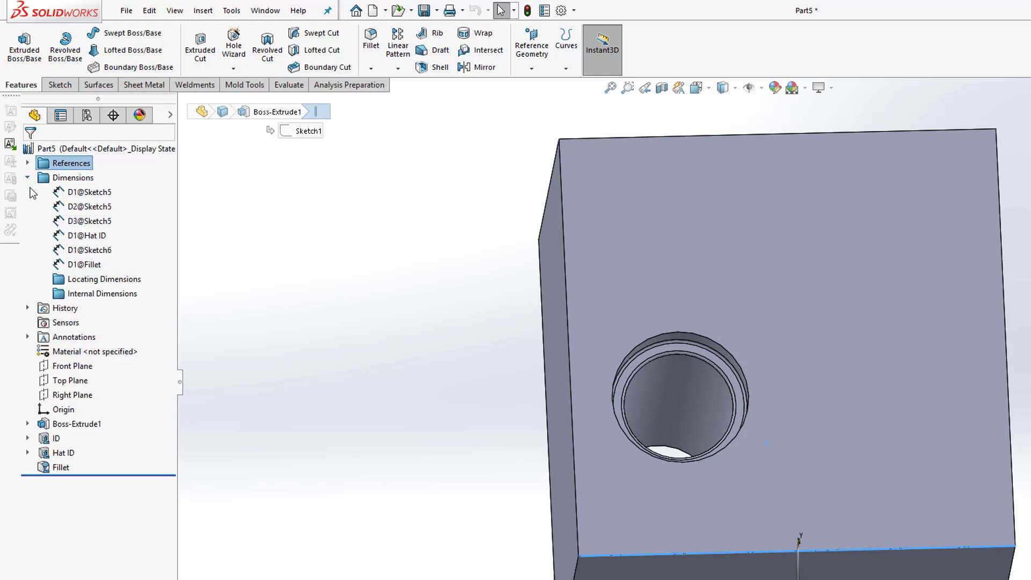
left_click(86, 192)
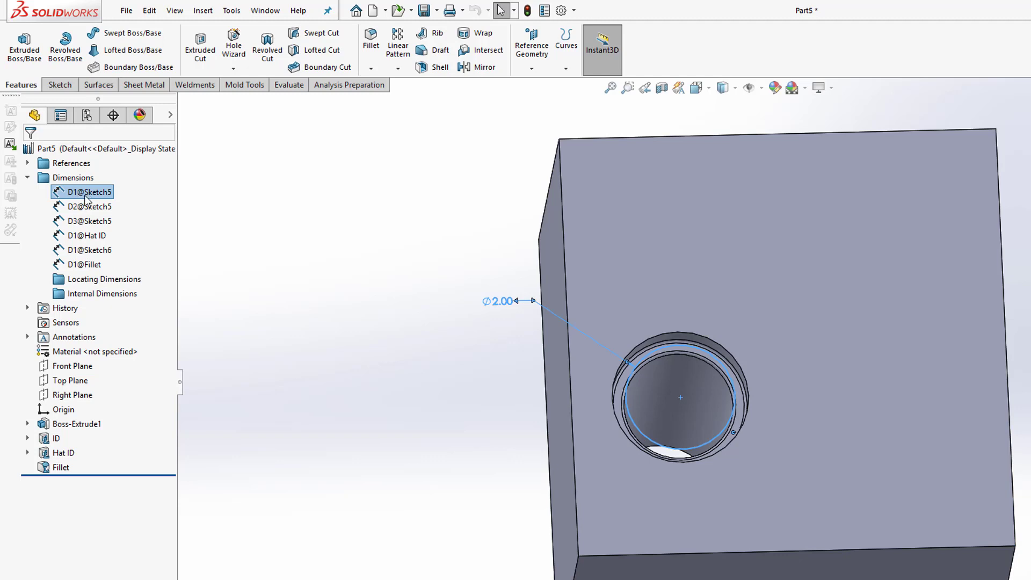
left_click(86, 198)
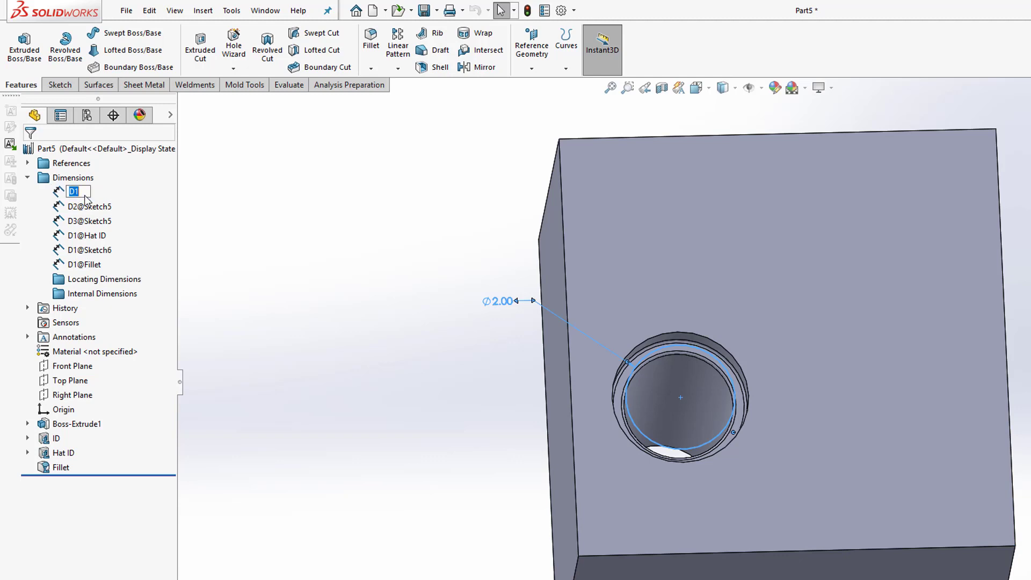
type("ID")
left_click(84, 207)
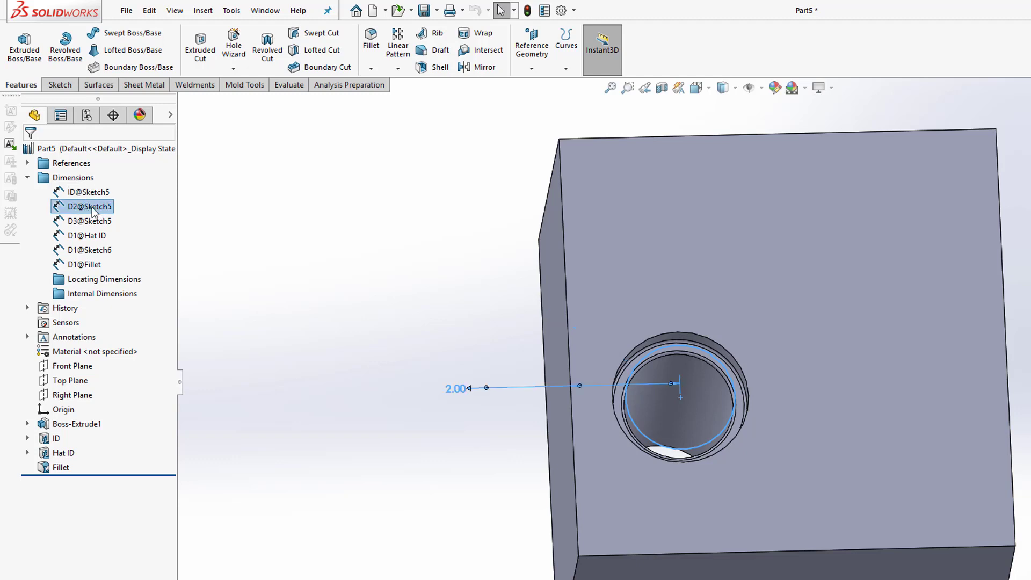
left_click(91, 208)
type("Offset 1")
- Rename D3@Sketch5 to Offset 2 and D1@Hat ID to Hat Depth
left_click(86, 223)
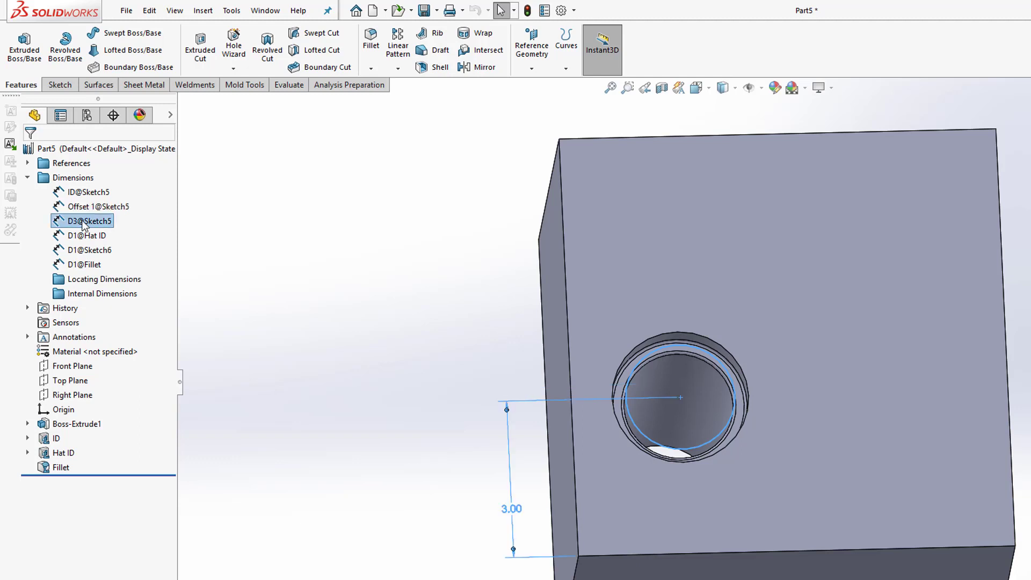
left_click(84, 223)
type("Offset 2")
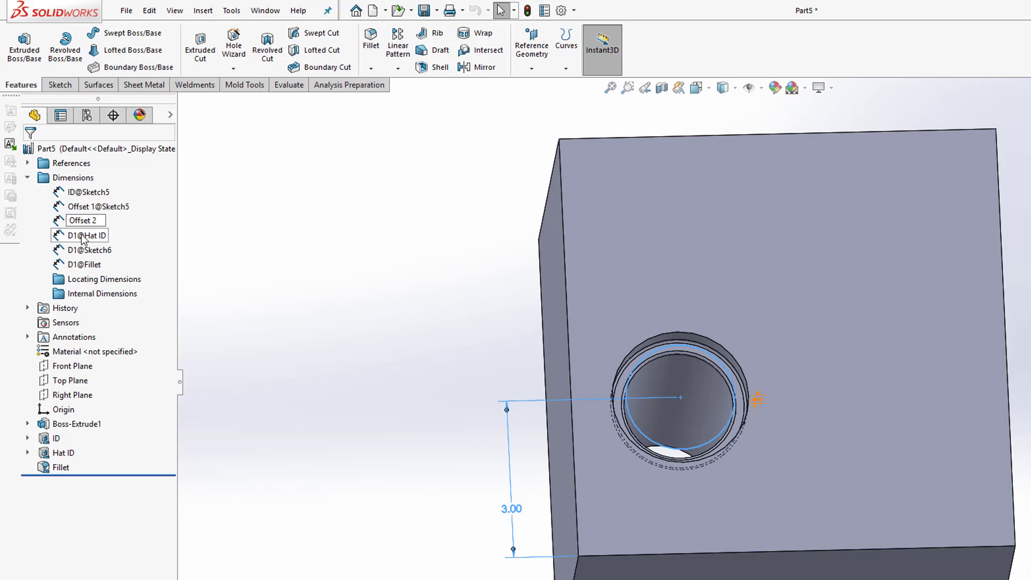
left_click(83, 236)
scroll(760, 441, "down", 2)
key("ctrl+1")
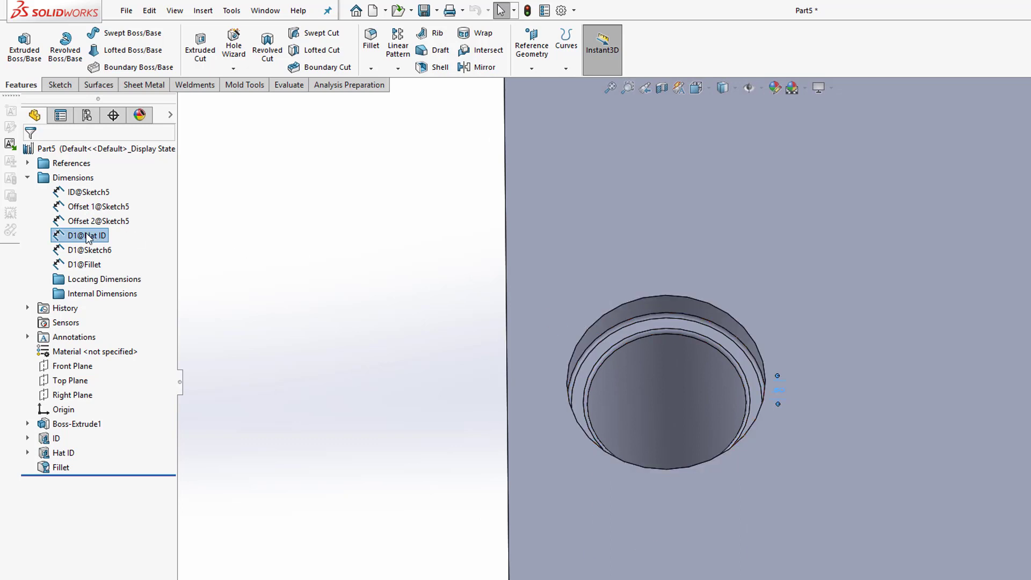
left_click(86, 235)
type("Hat Depth")
- Rename D1@Sketch6 to Hat ID and D1@Fillet to Fillet
left_click(82, 250)
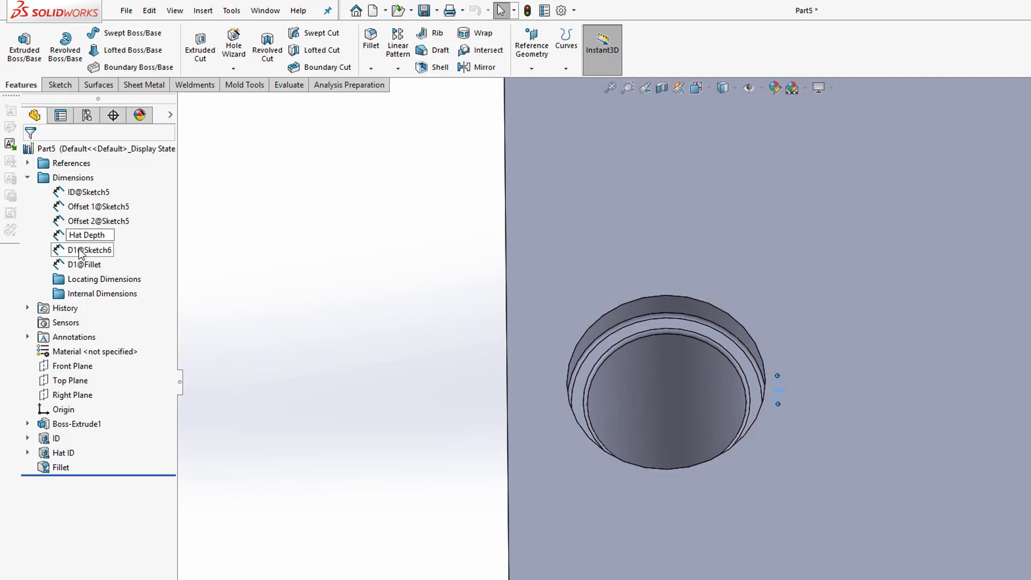
left_click(81, 251)
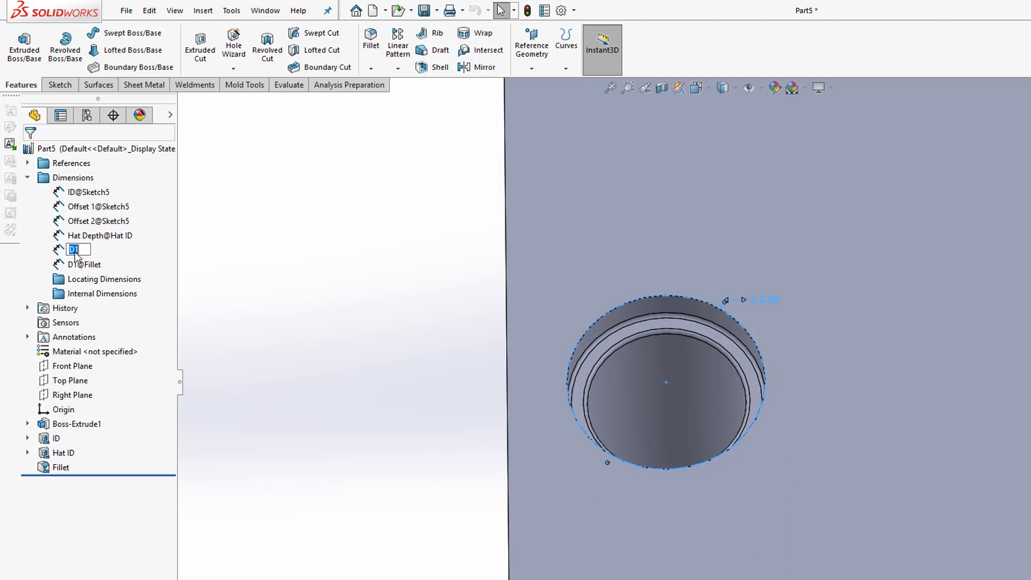
type("Hat ID")
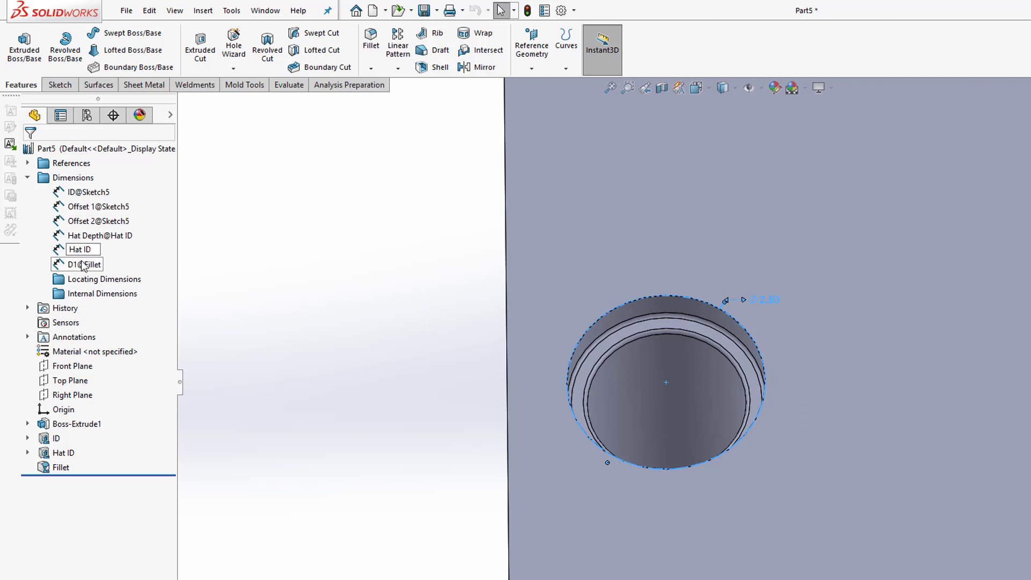
left_click(83, 265)
left_click(85, 265)
type("Fillet")
left_click(221, 263)
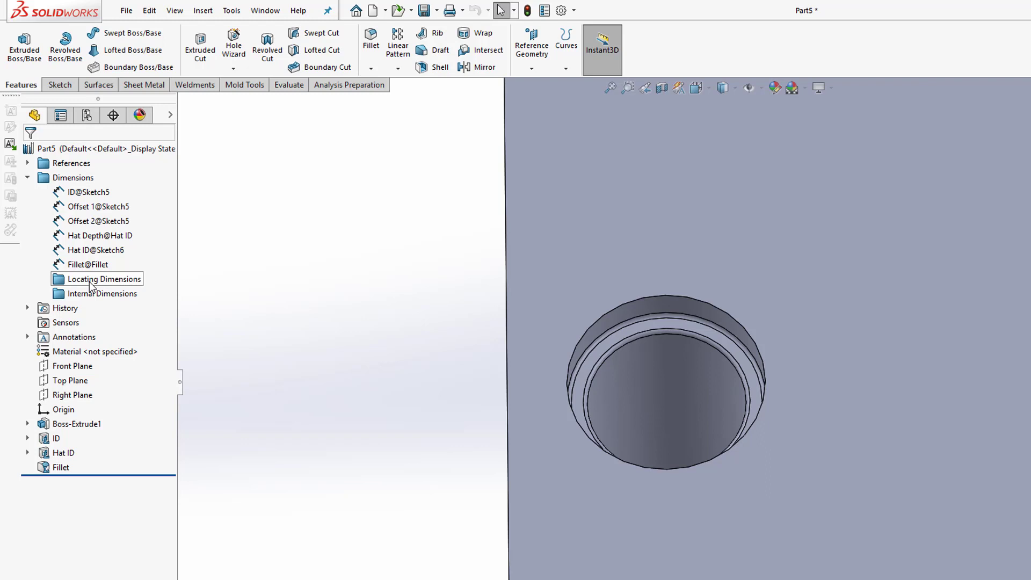
- Drag Offset 1 and Offset 2 into Locating Dimensions and expand that folder to confirm
left_click_drag(102, 209, 95, 279)
mouse_move(83, 206)
left_mouse_down()
mouse_move(96, 263)
mouse_move(86, 266)
left_mouse_up()
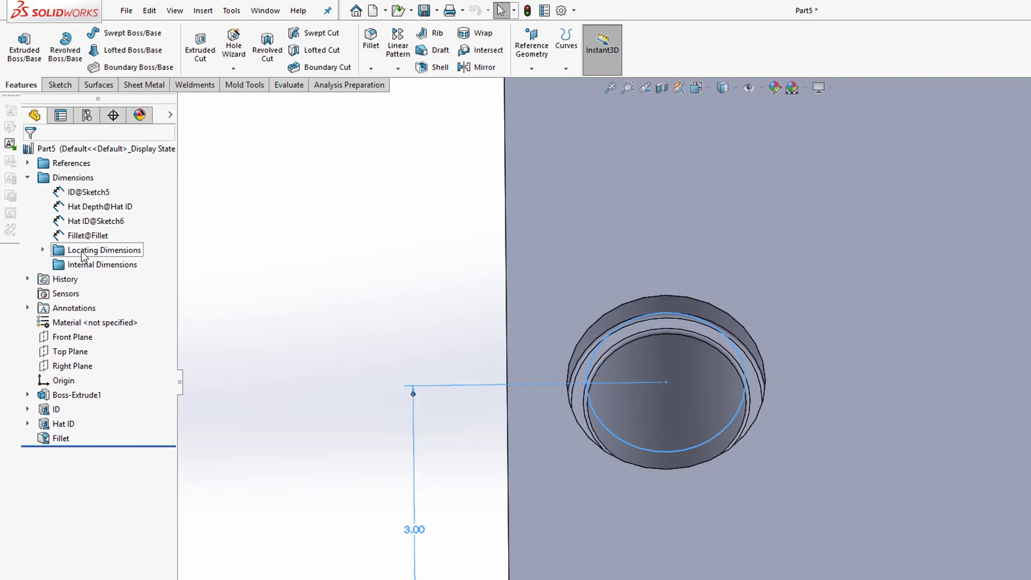
left_click(42, 250)
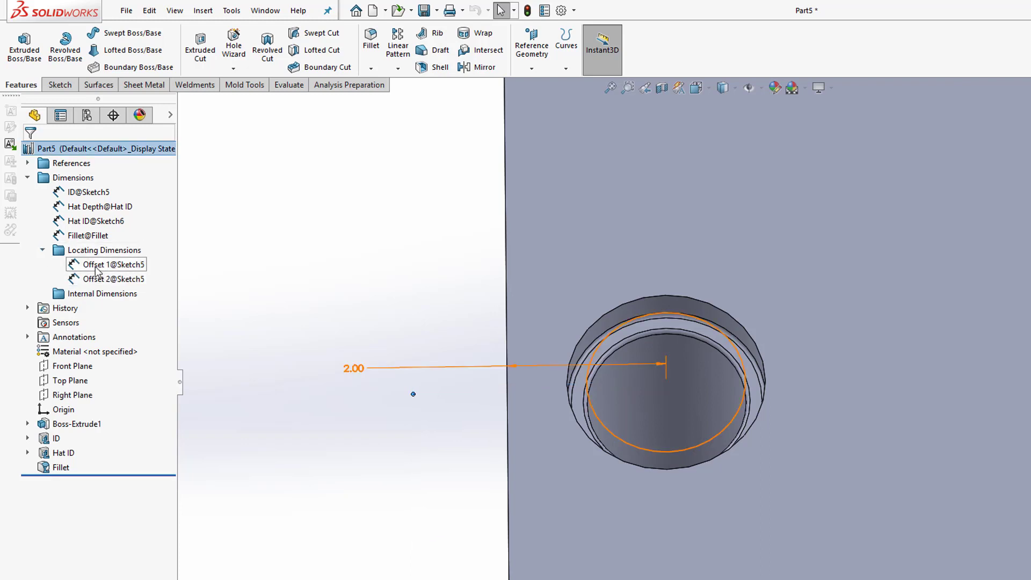
- Collapse Locating Dimensions and drag the Fillet dimension into Internal Dimensions
left_click(42, 250)
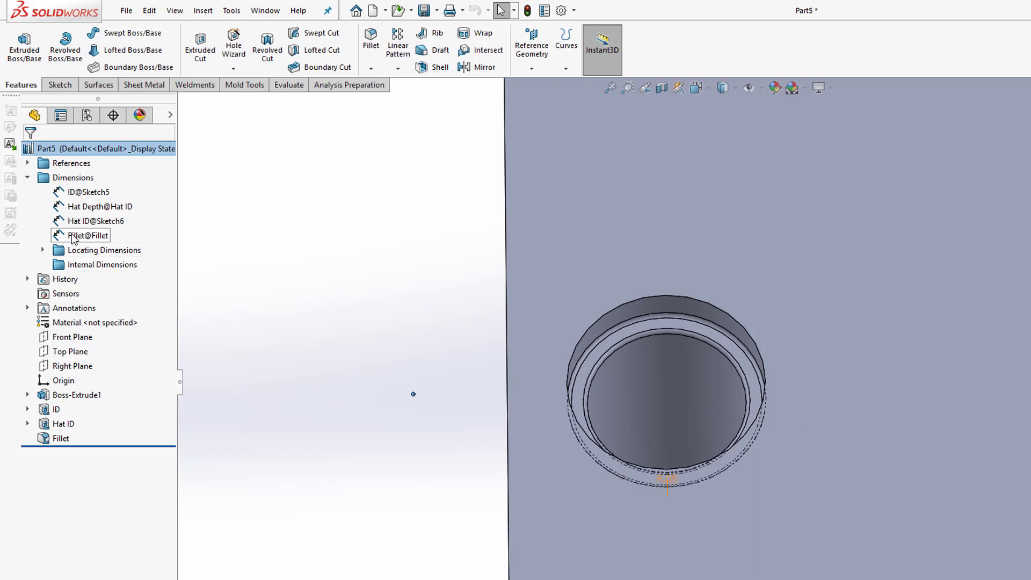
left_click_drag(74, 239, 88, 267)
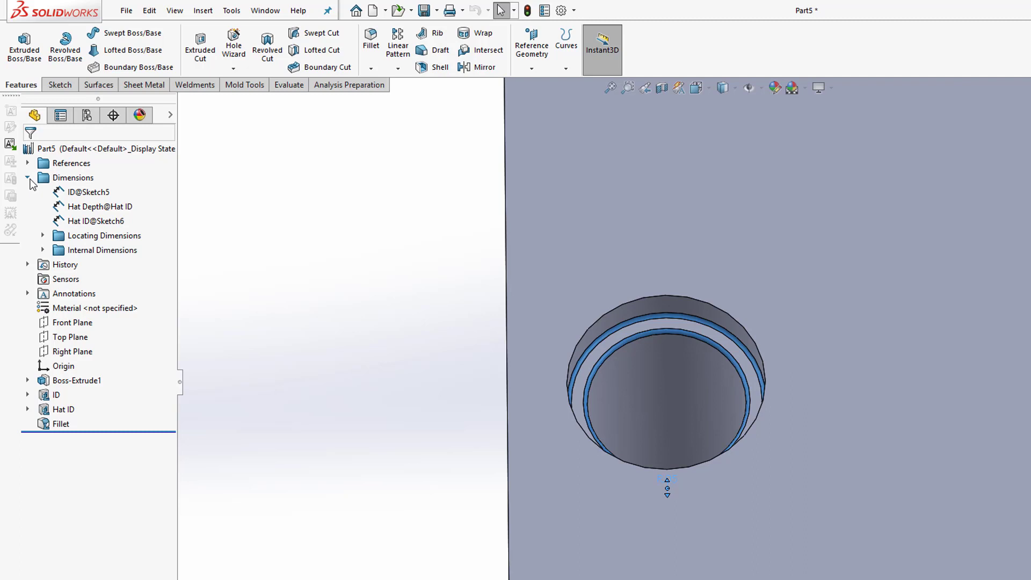
- Check the configurations, then search commands for 'design' to locate the Design Table command
left_click(84, 116)
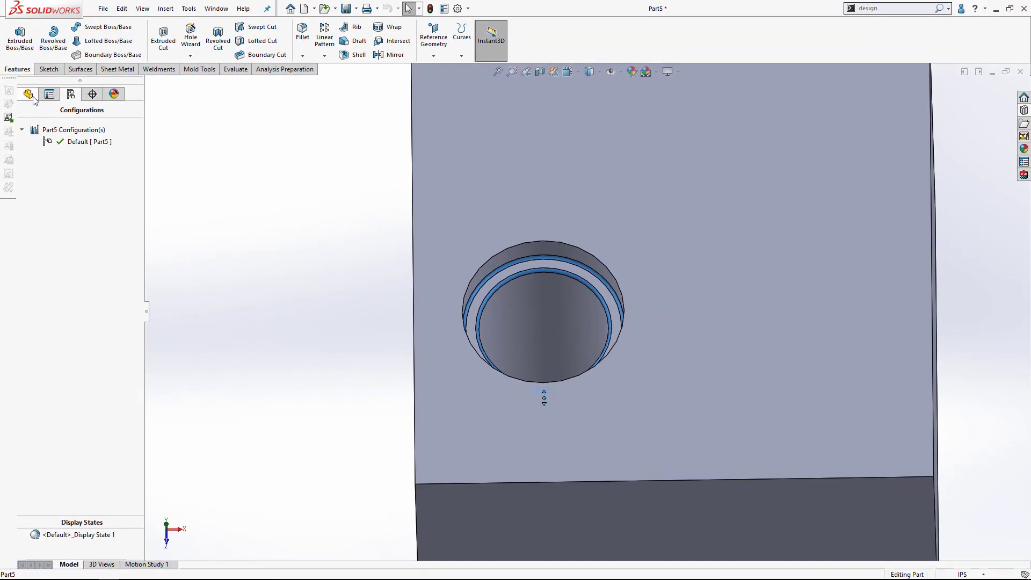
left_click(30, 96)
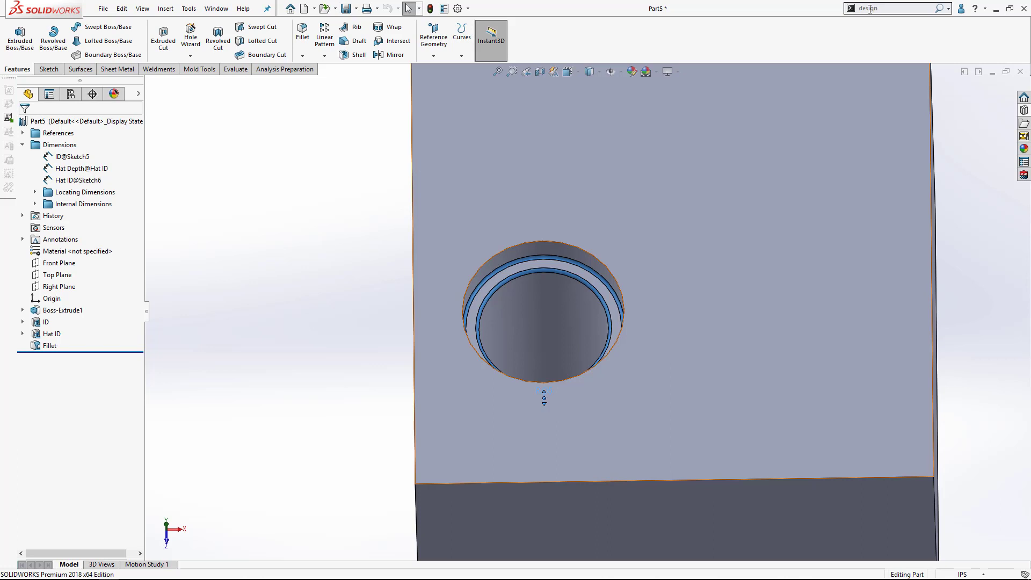
left_click(889, 10)
left_click(889, 10)
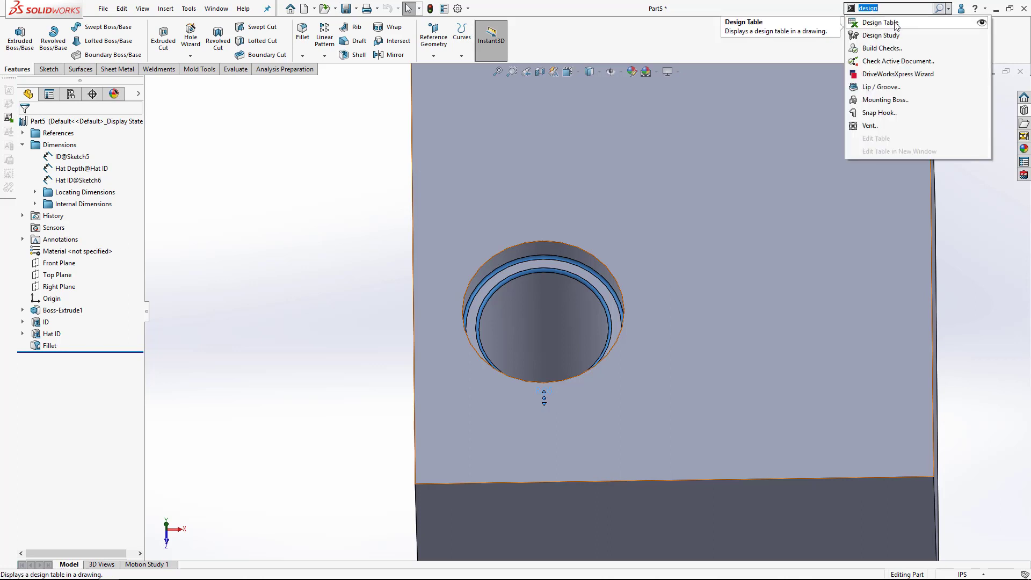
left_click(982, 26)
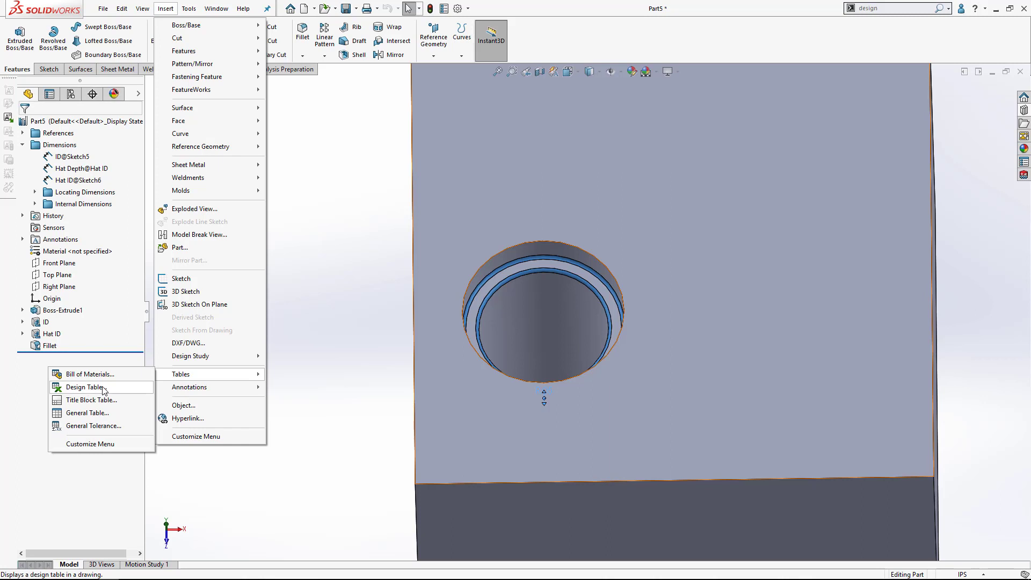
- Insert an auto-created design table with ID@Sketch5, Hat Depth@Hat ID and Hat ID@Sketch6
left_click(86, 388)
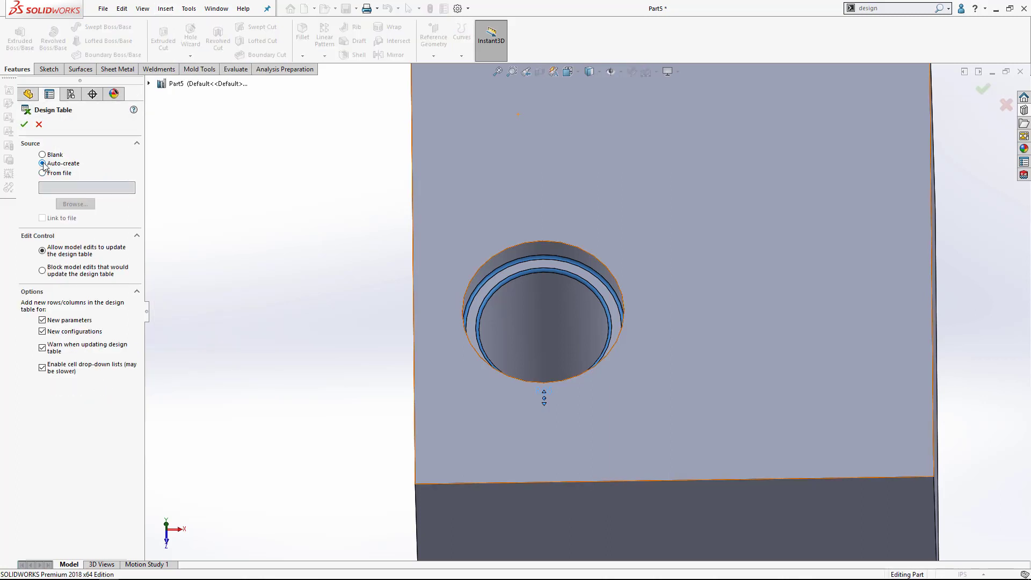
left_click(25, 125)
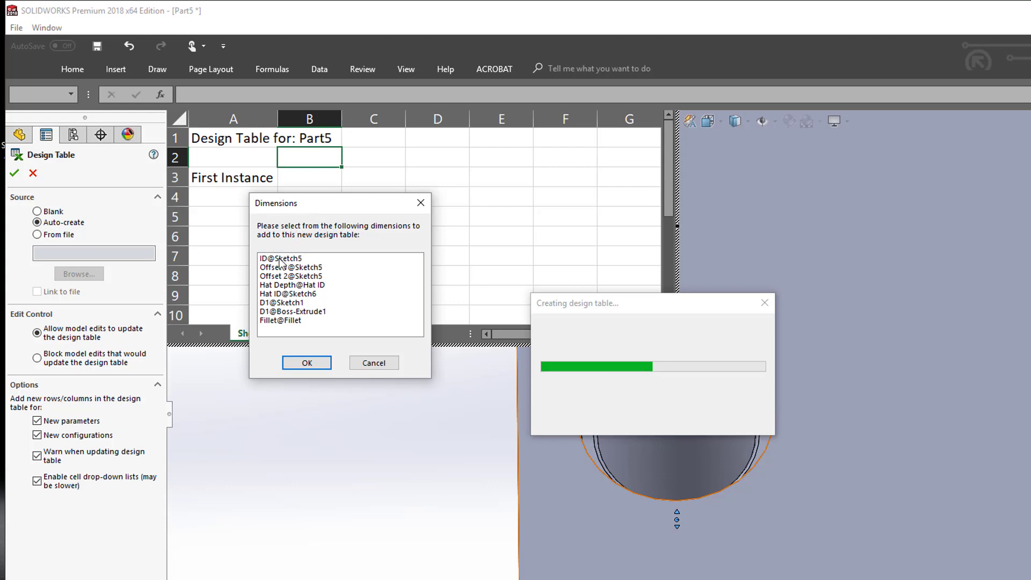
left_click(273, 260)
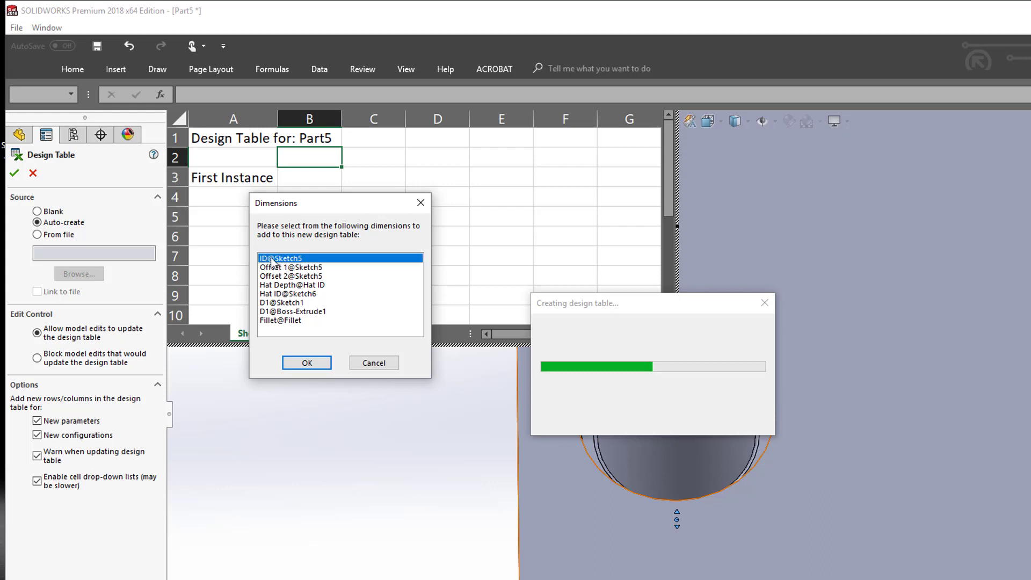
left_click(269, 285, "ctrl")
left_click(276, 294, "ctrl")
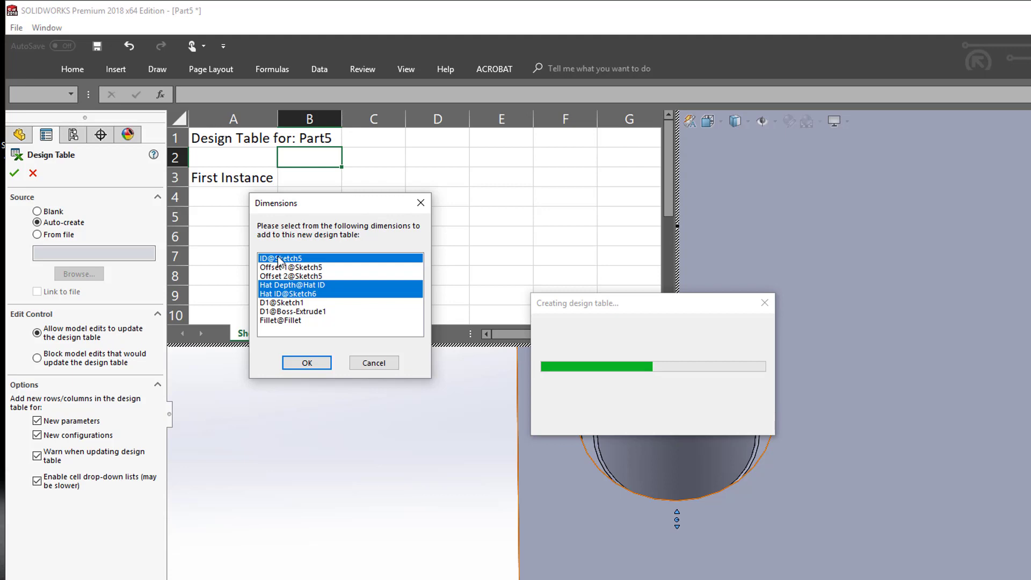
left_click(313, 363)
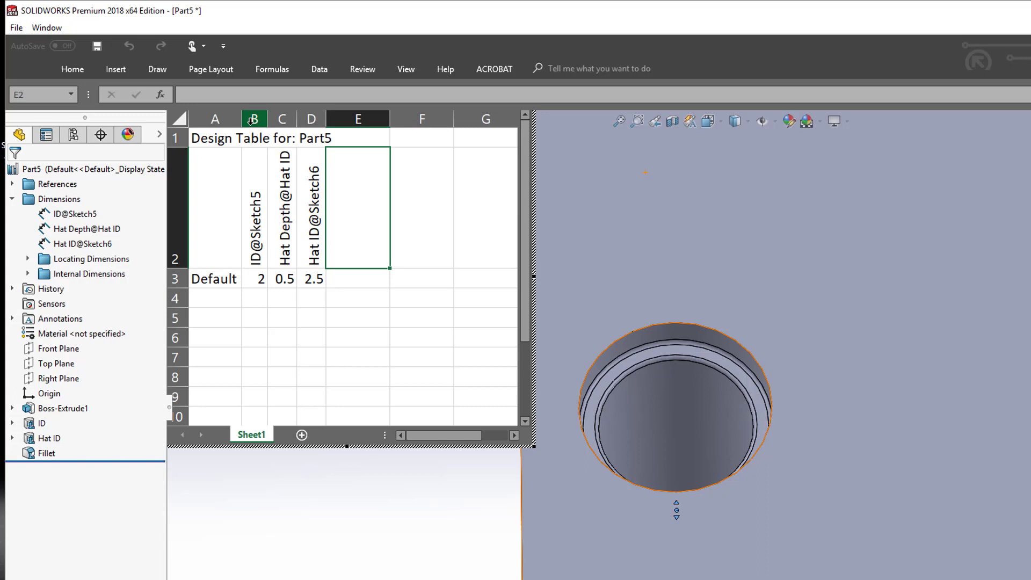
- Format design table columns B–D as Number with 2 decimal places
left_click_drag(252, 119, 304, 118)
right_click(304, 119)
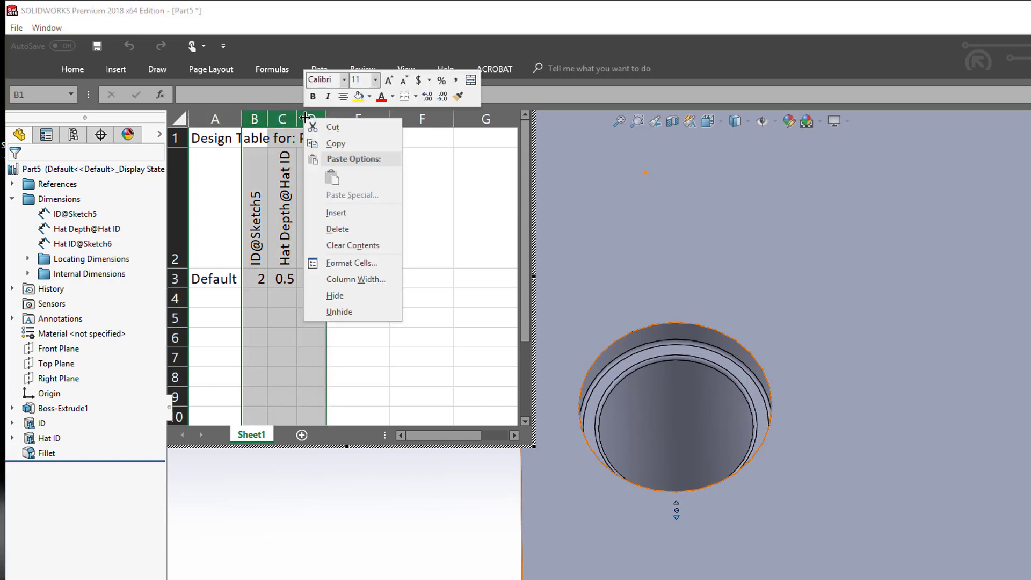
left_click(348, 257)
left_click(189, 162)
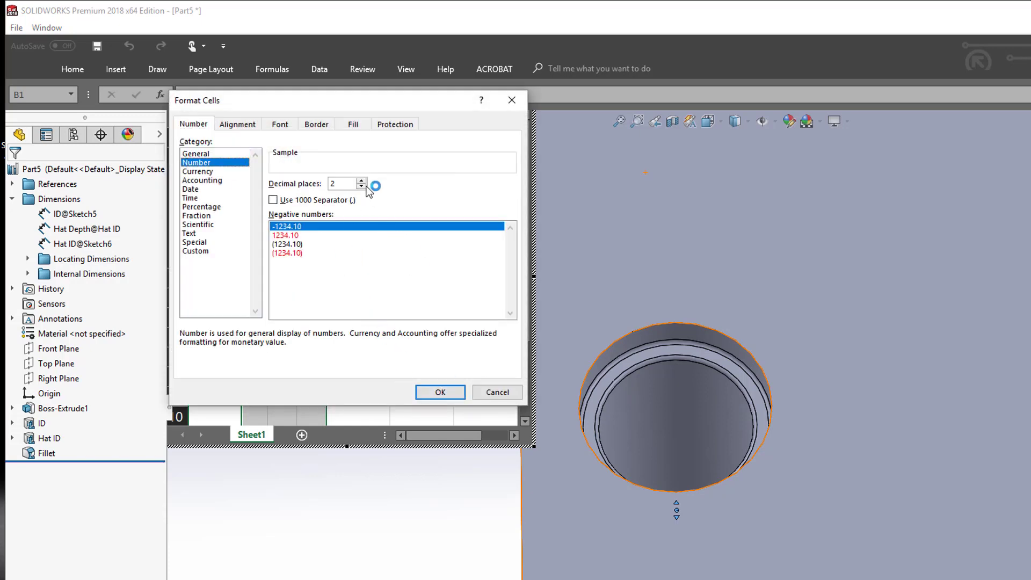
left_click(437, 392)
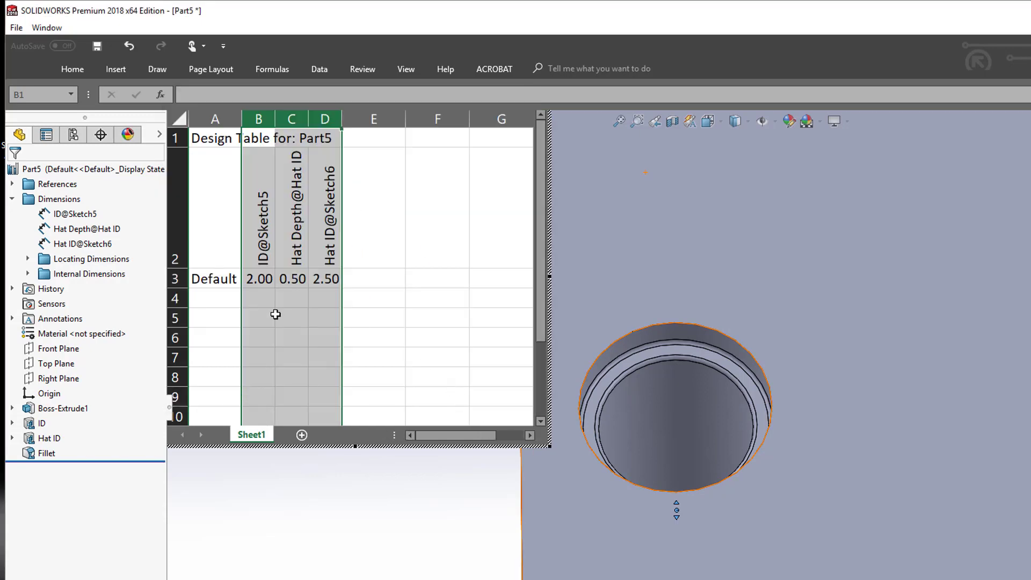
left_click(257, 297)
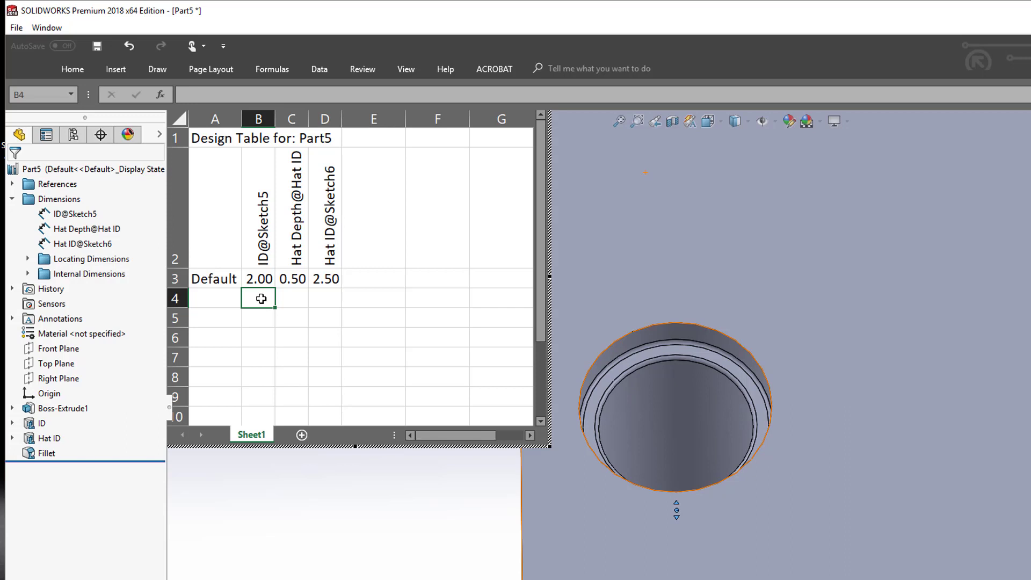
- Enter =B3+.5 in B4 and fill it down to B6, giving ID 2.50–3.50
type("=")
left_click(261, 279)
type("+")
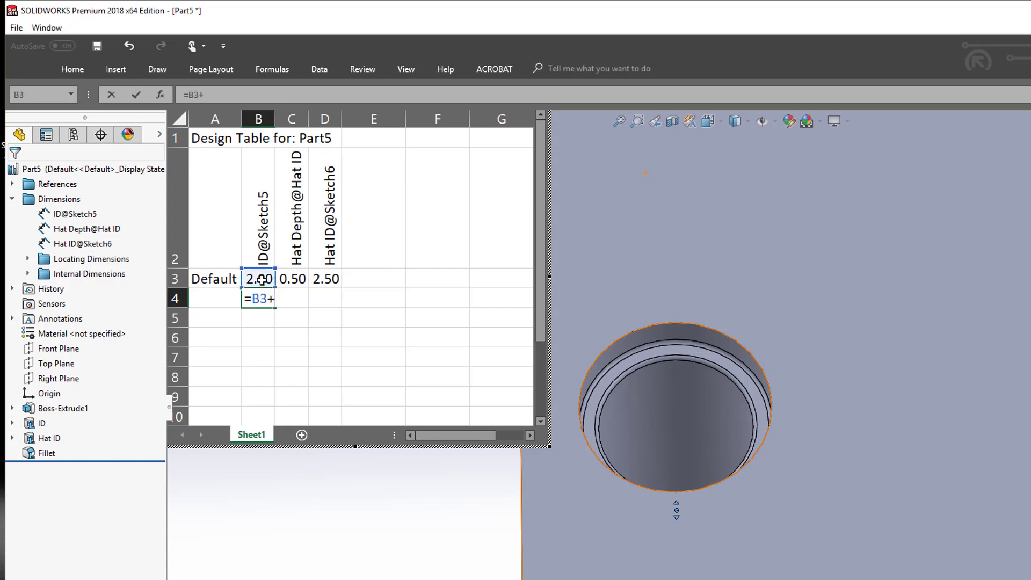
type(".5")
key("Return")
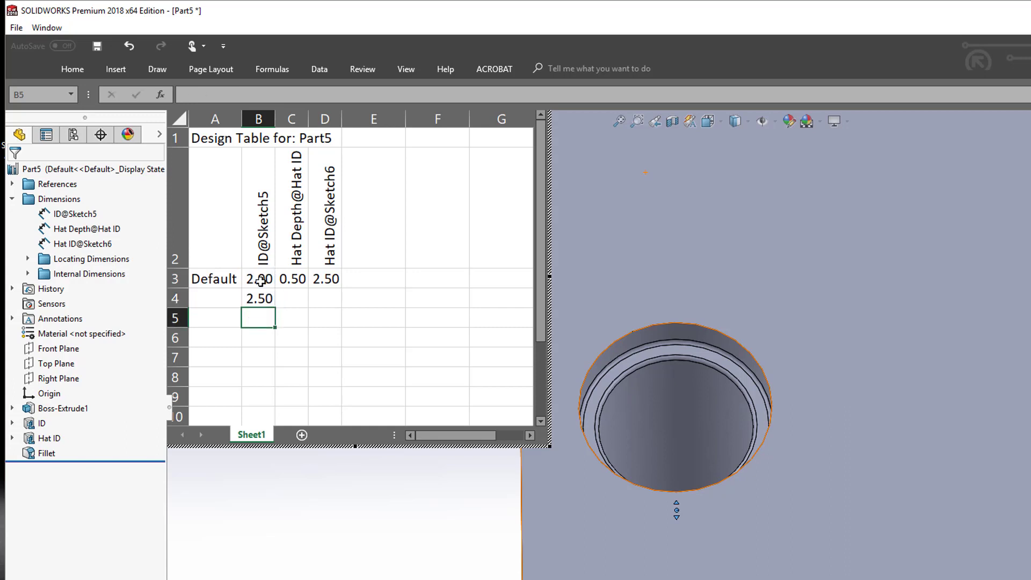
left_click(259, 297)
left_click_drag(276, 308, 273, 345)
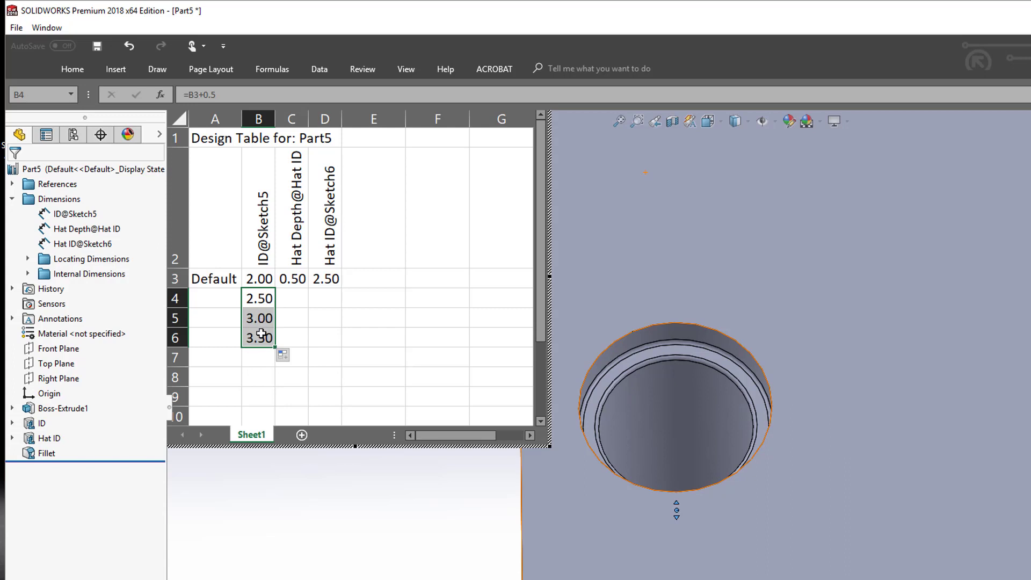
- Enter =C3+0.2 in C4 and fill it down to C6 for Hat Depth 0.70–1.10
left_click(293, 297)
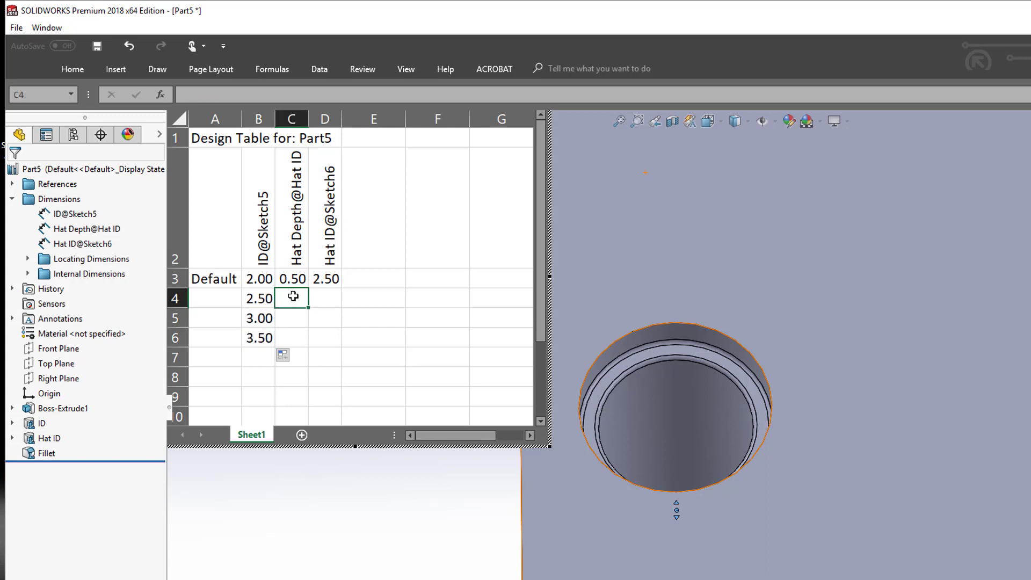
type("=")
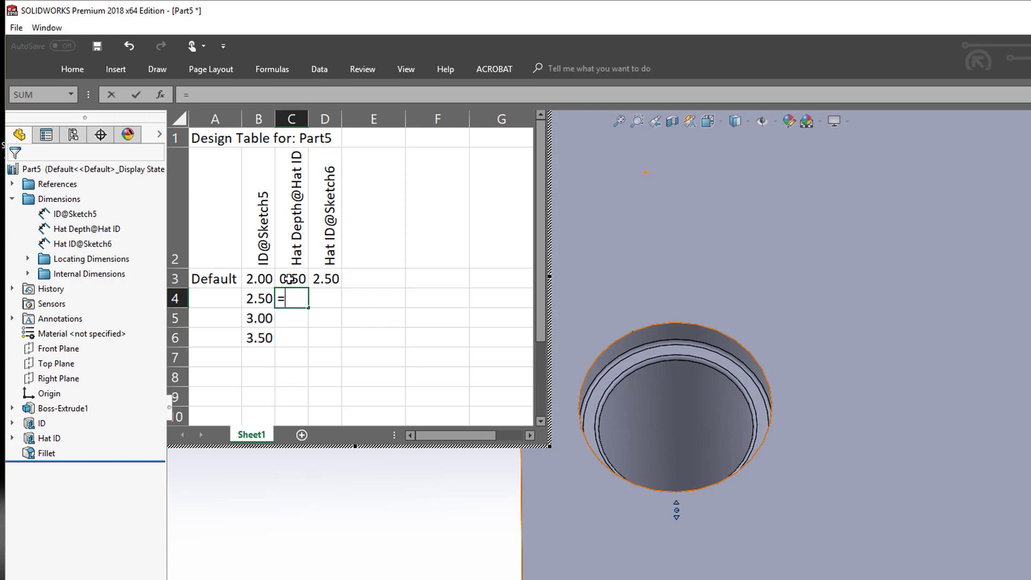
left_click(290, 279)
type("+0.")
type("2")
key("Return")
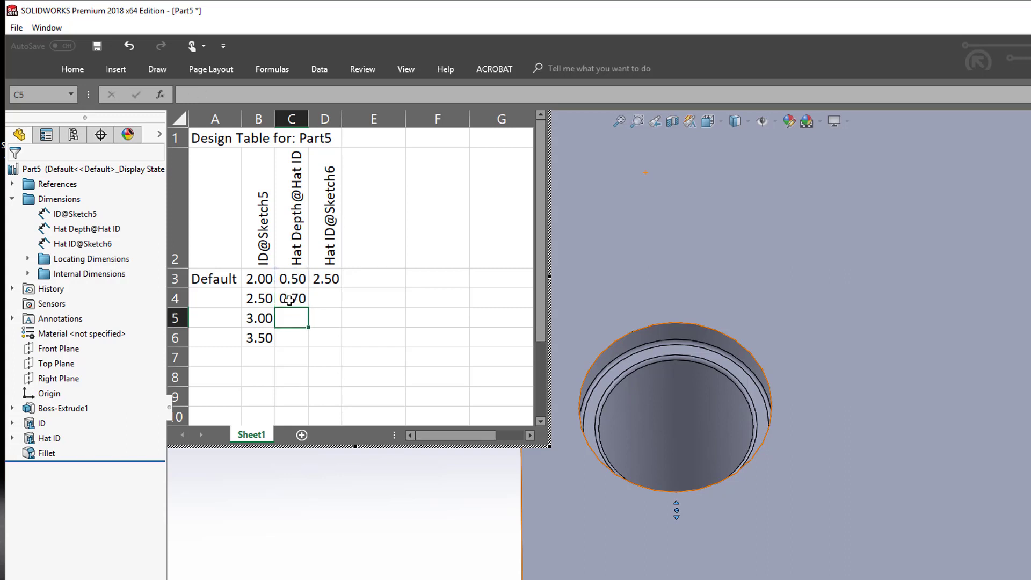
left_click(307, 305)
left_click_drag(307, 307, 304, 346)
- Enter =D3+.5 in D4 and fill it down to D6 for Hat ID 3.00–4.00
left_click(329, 297)
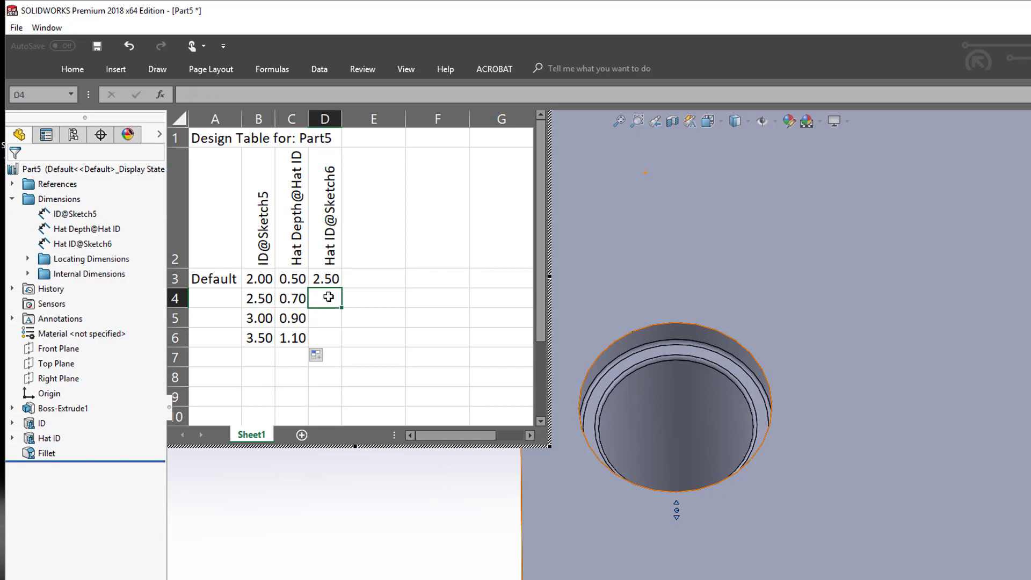
type("=")
left_click(334, 278)
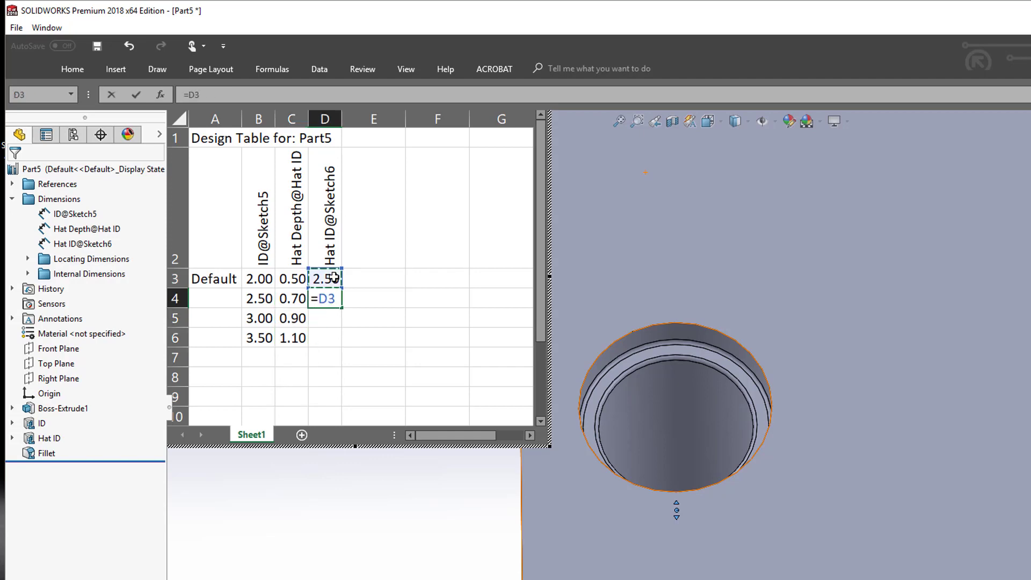
type("+.5")
key("Return")
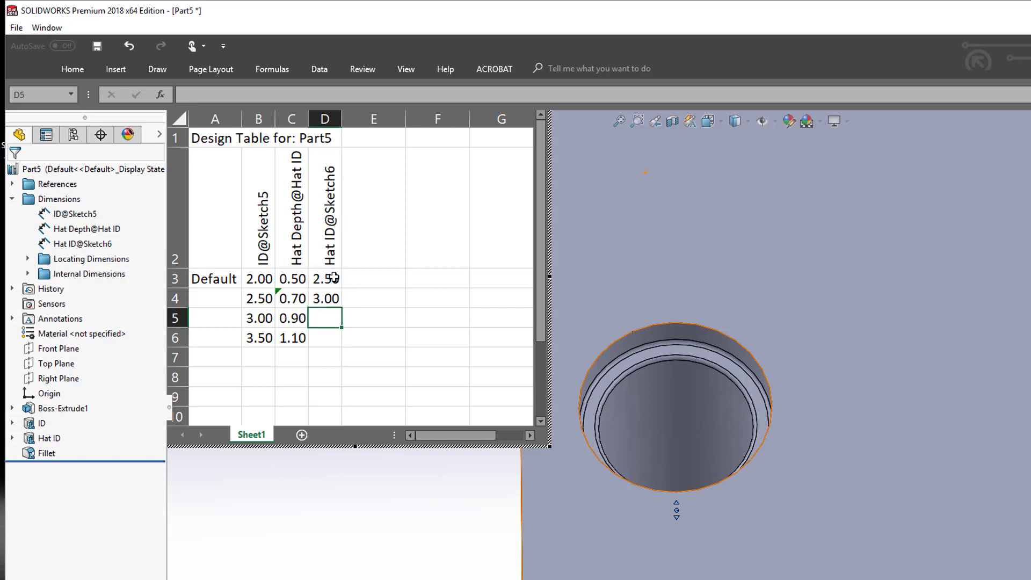
left_click(334, 299)
left_click_drag(342, 307, 333, 349)
- Name the new configurations 2.5, 3 and 3.5 in cells A4 to A6
left_click(204, 297)
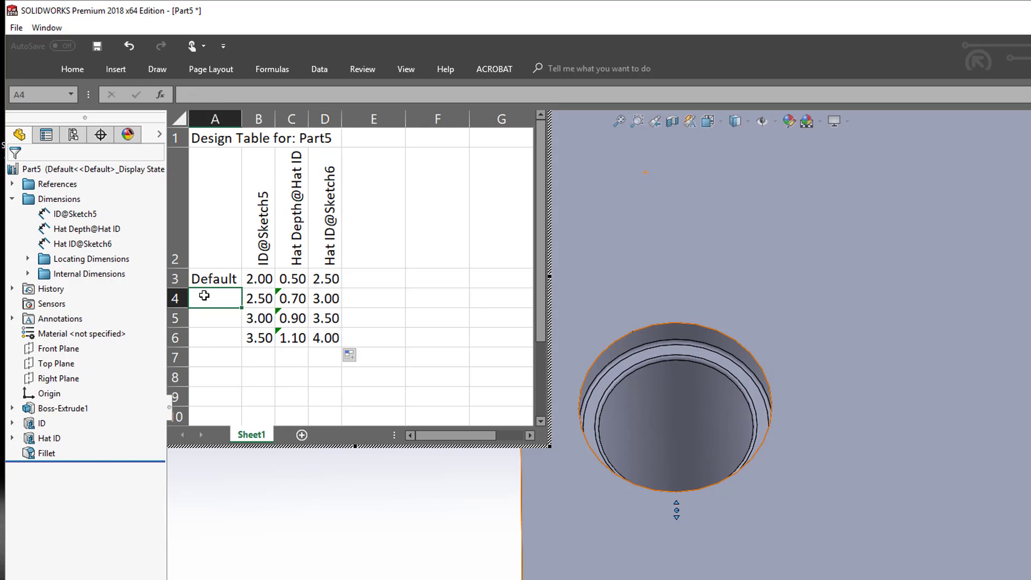
type("2.5")
key("Return")
type("3")
key("Return")
type("3.5")
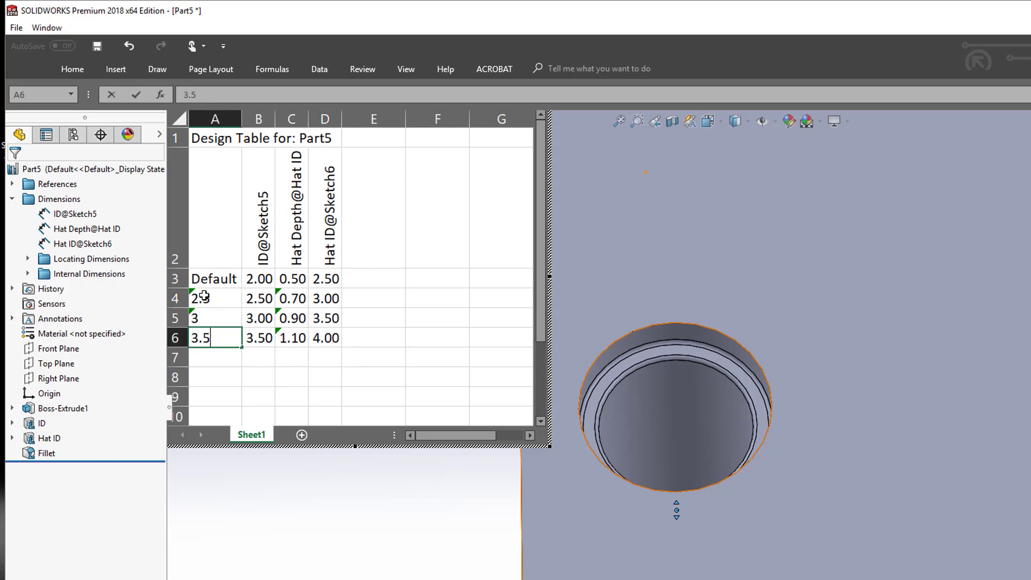
left_click(218, 313)
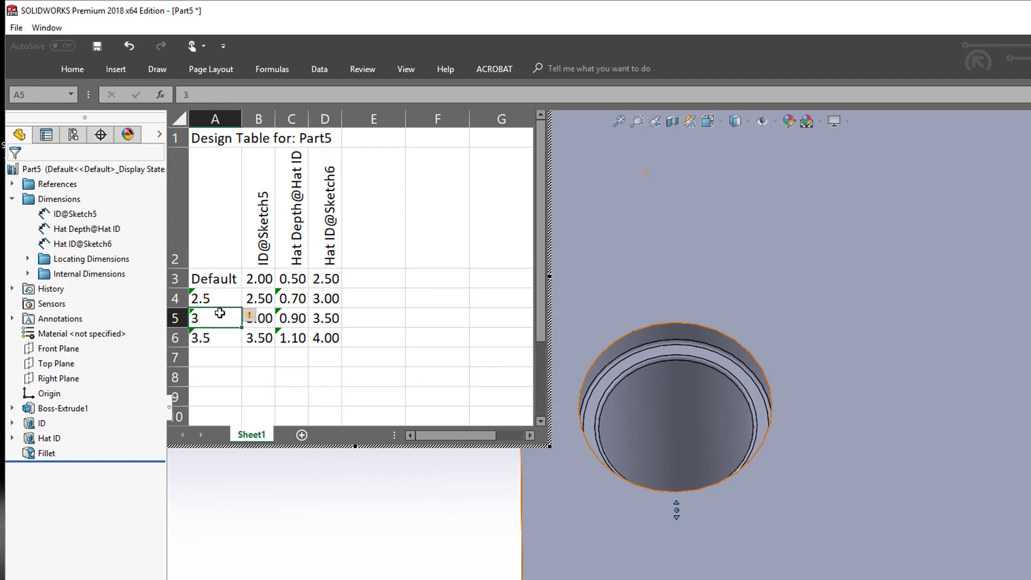
left_click(217, 356)
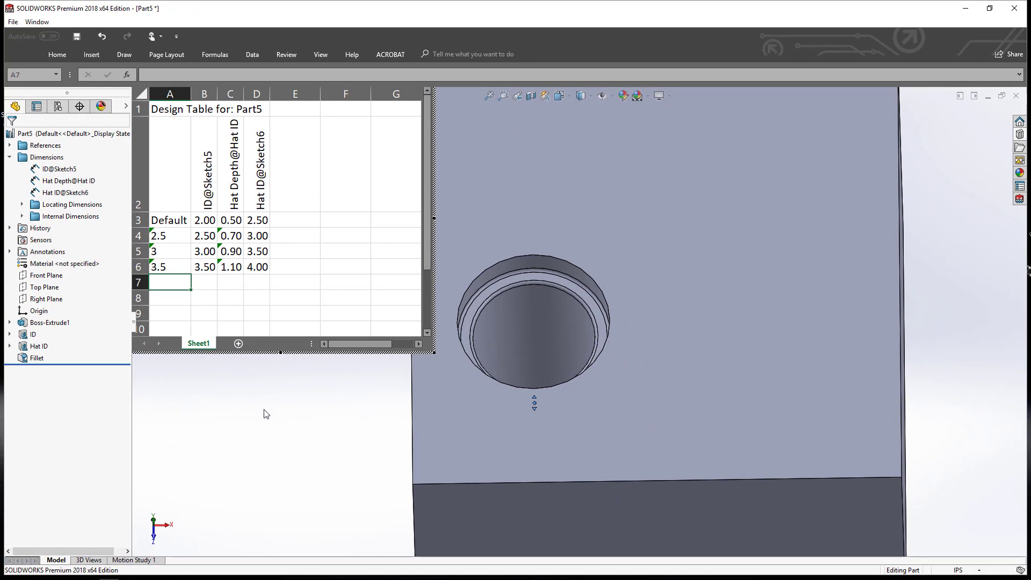
- Close the design table to generate configurations 2.5, 3 and 3.5, try each, and reactivate 2.5
left_click(368, 434)
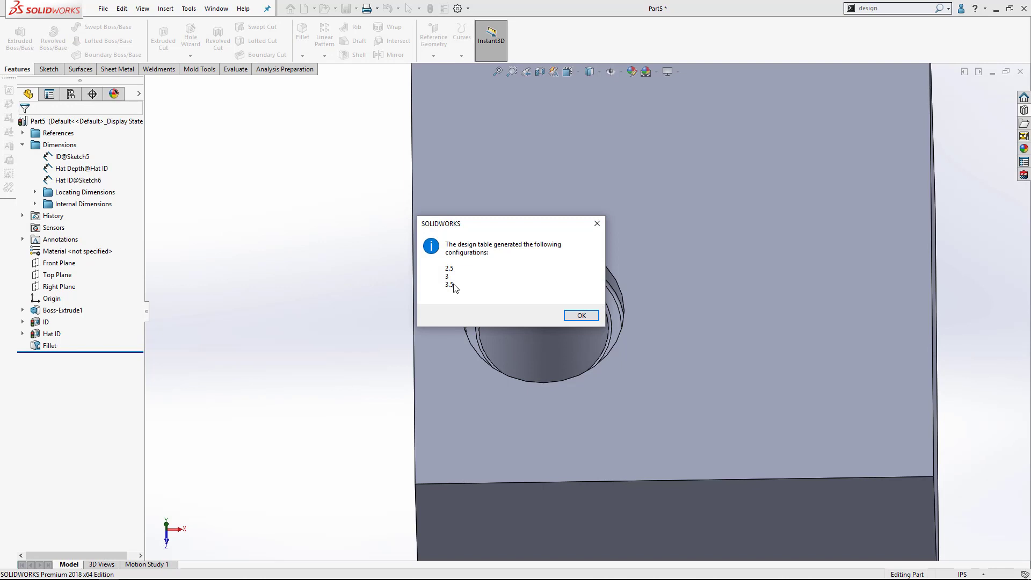
left_click(581, 316)
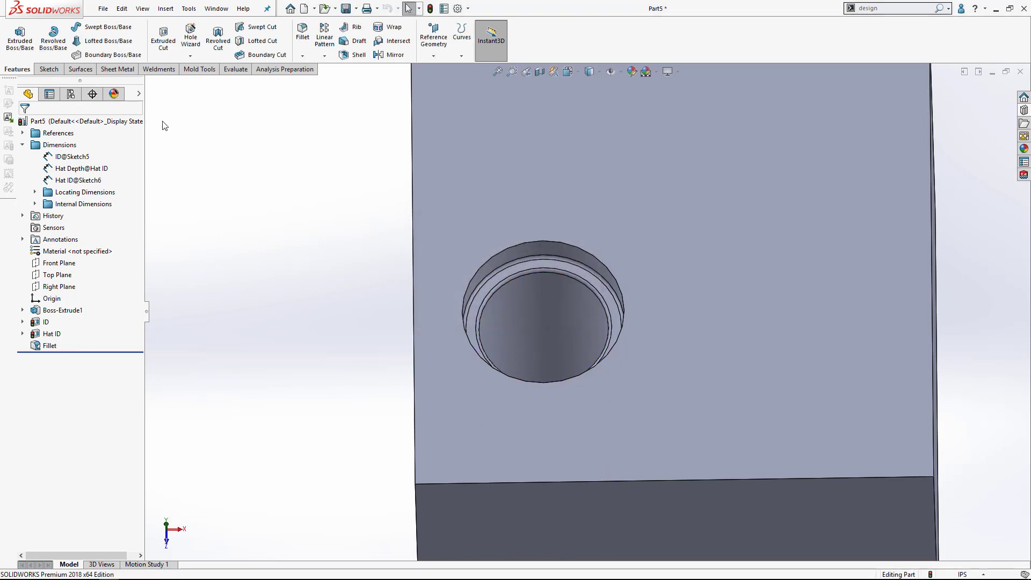
left_click(71, 94)
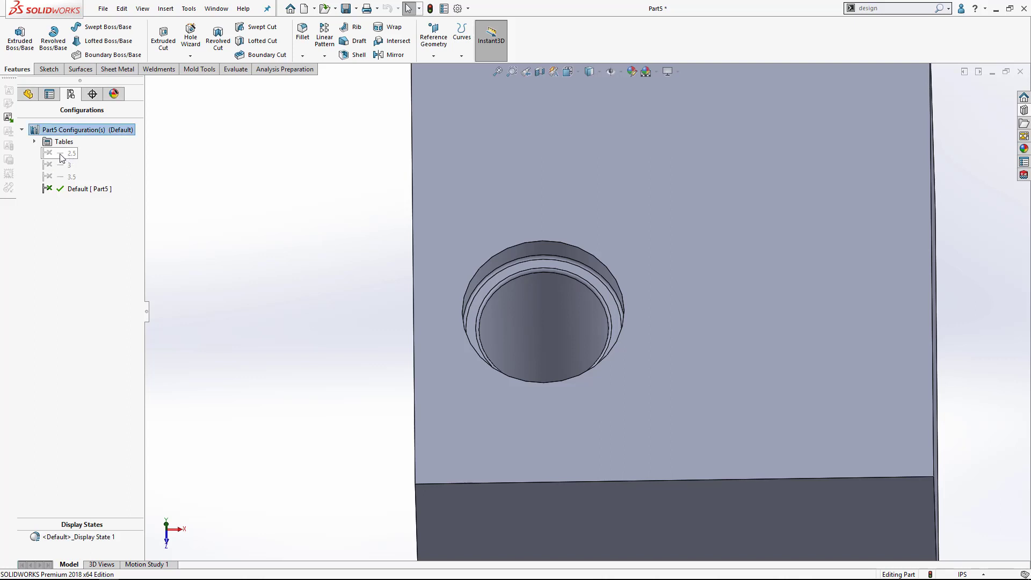
double_click(65, 153)
double_click(60, 164)
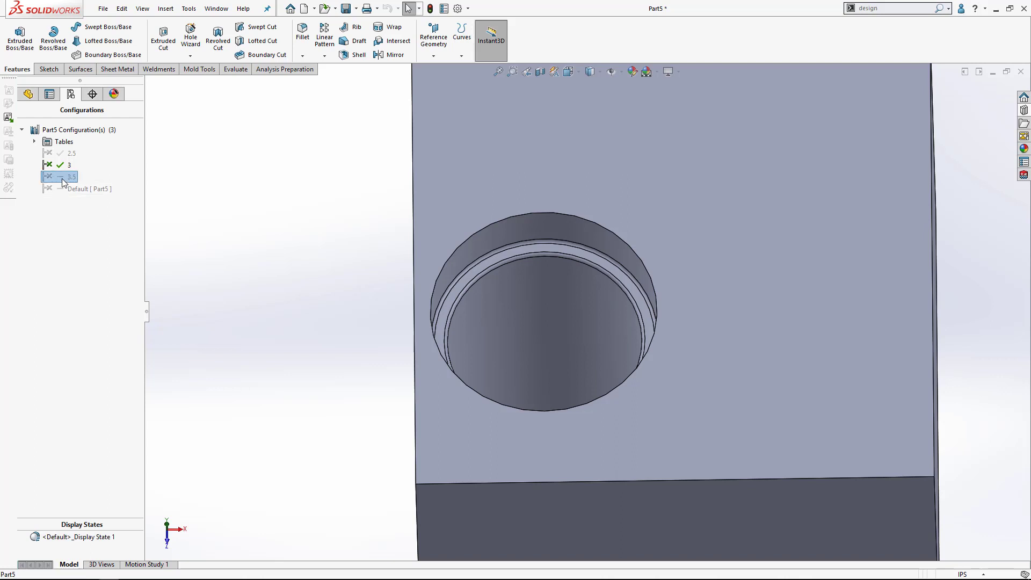
double_click(62, 181)
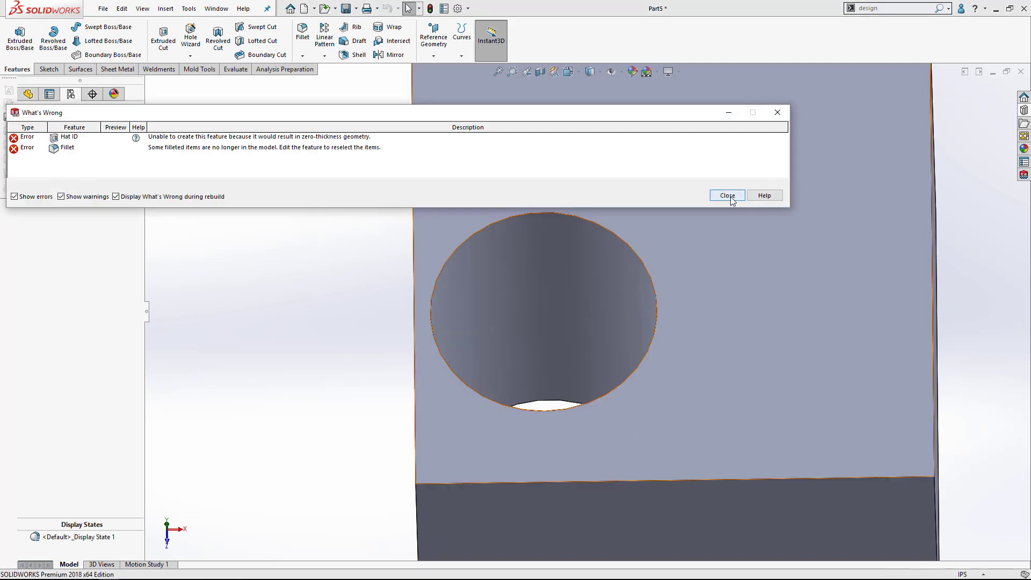
left_click(728, 195)
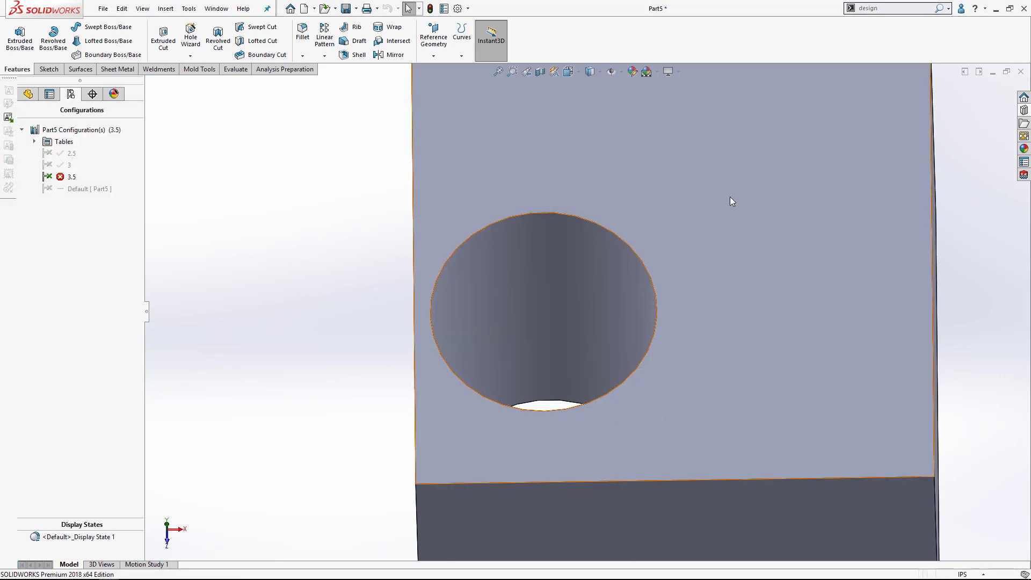
double_click(68, 153)
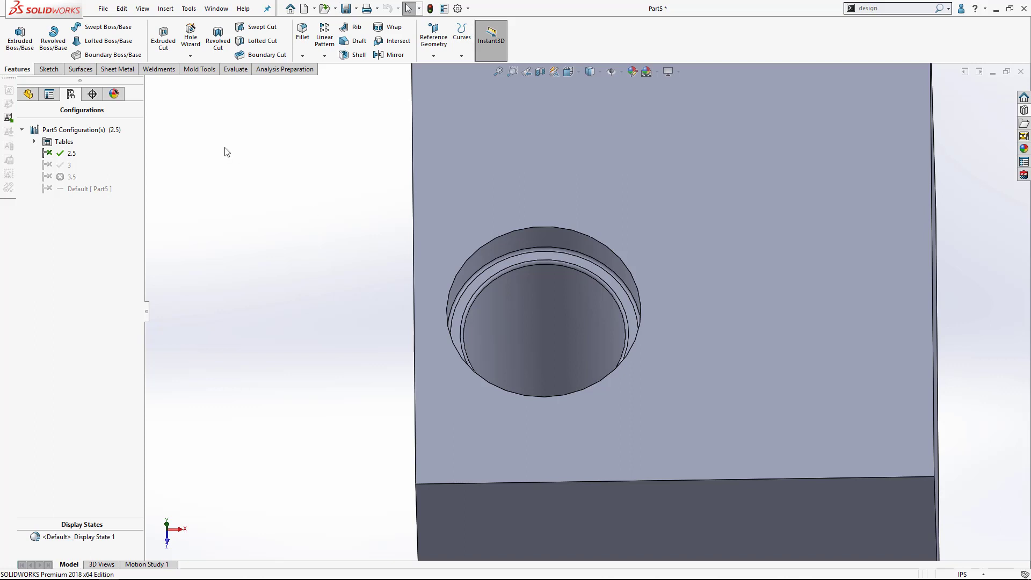
left_click(26, 95)
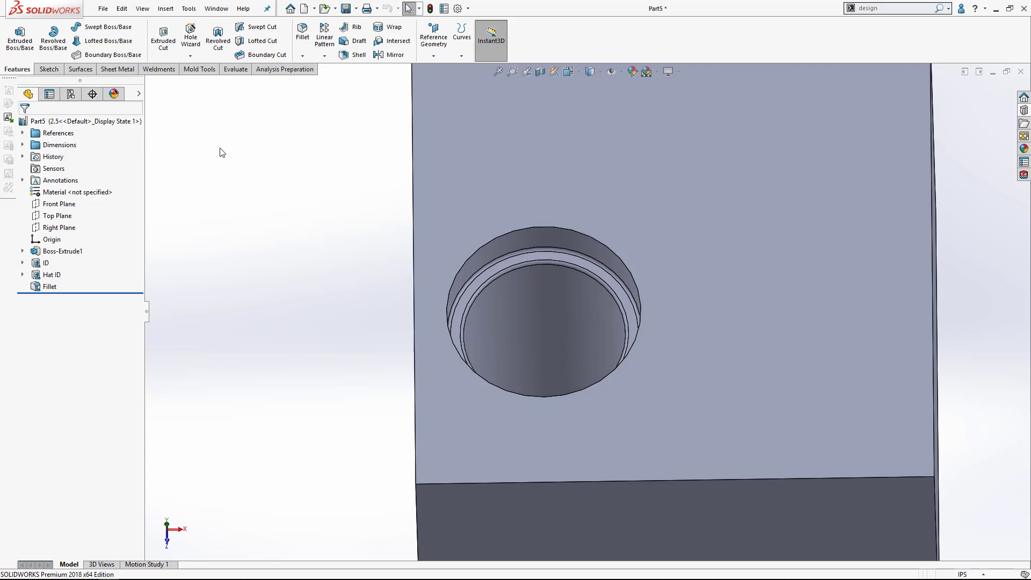
- Save the part as 'Bushing 3' in Lib Feat Part (*.sldlfp) format
left_click(357, 9)
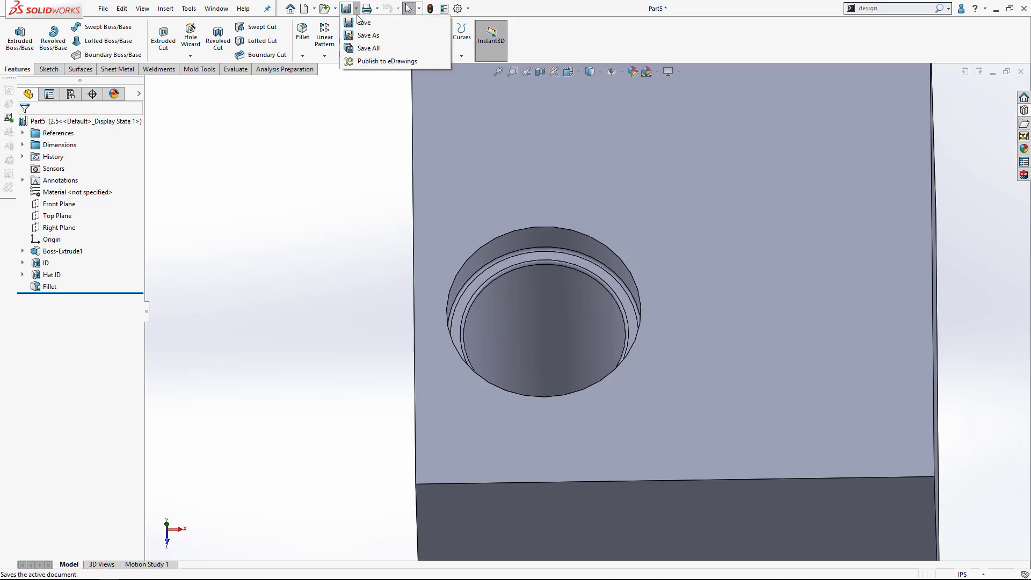
left_click(365, 38)
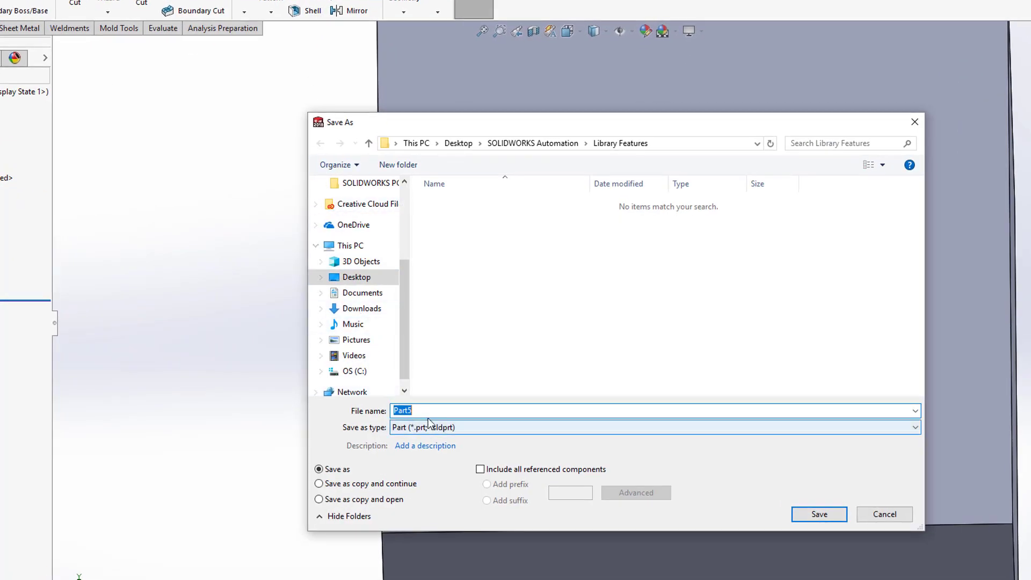
left_click(428, 428)
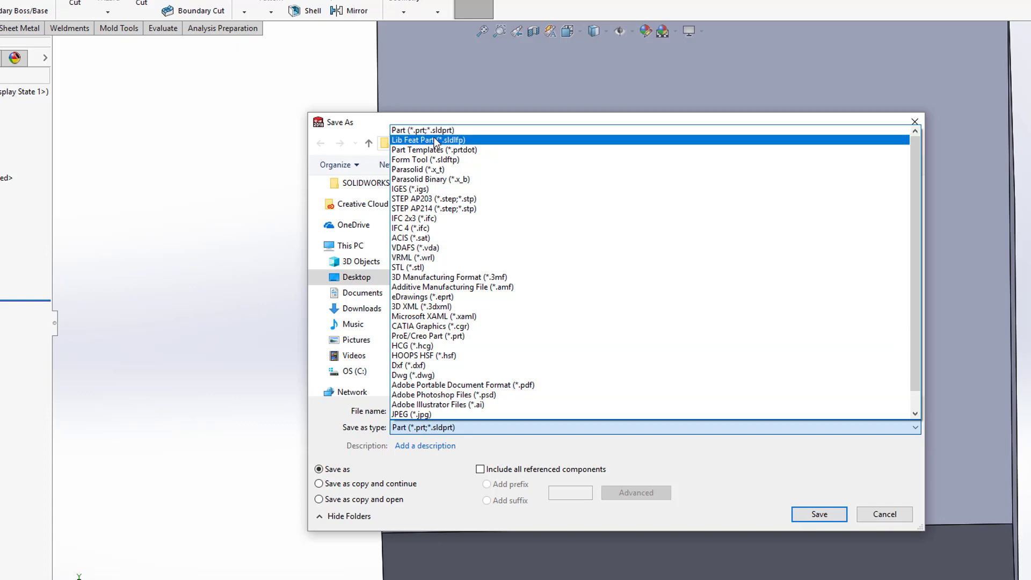
left_click(435, 141)
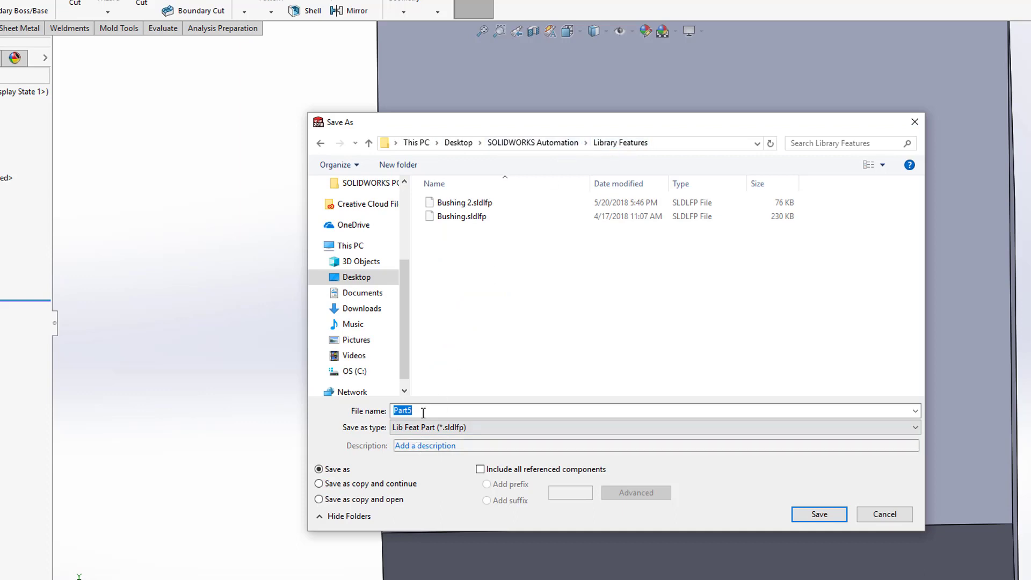
type("Bushi")
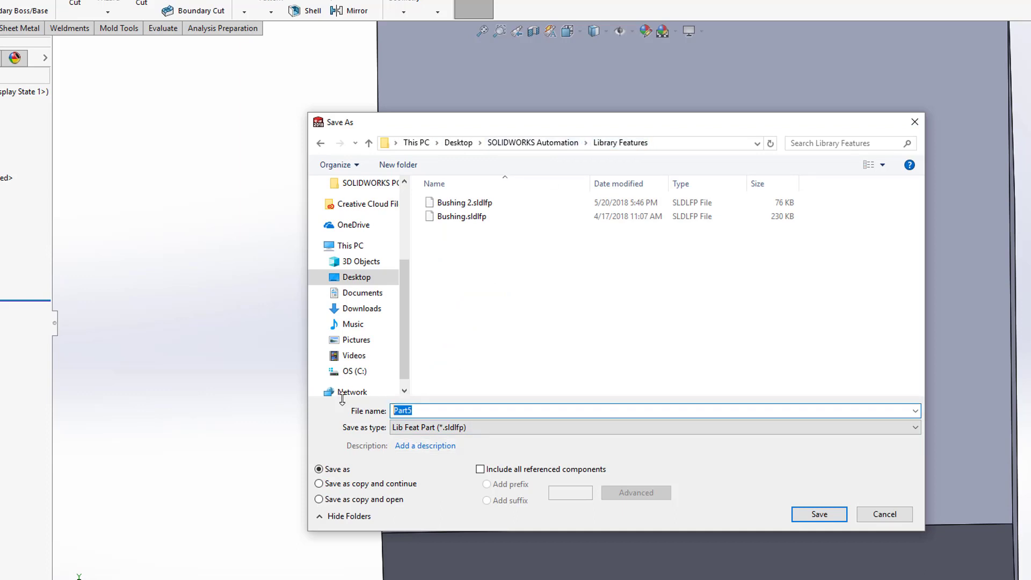
type("ng 3")
key("Return")
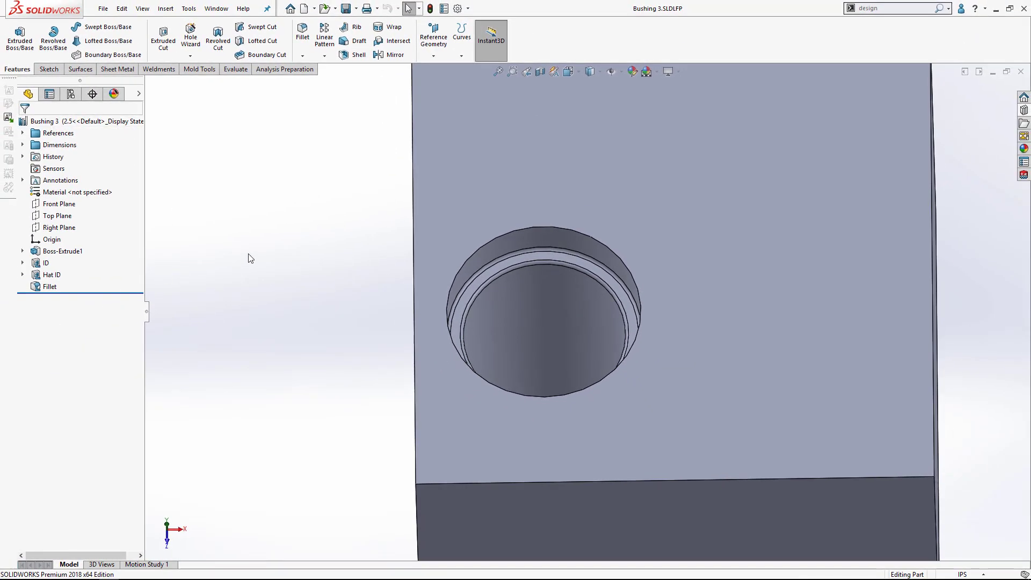
key("ctrl+shift+z")
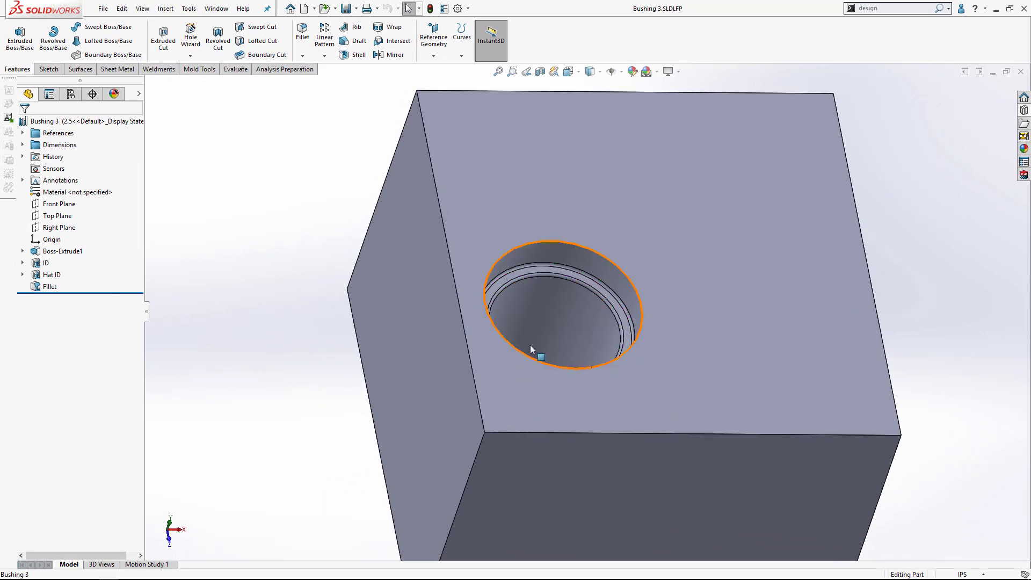
key("ctrl+shift+z")
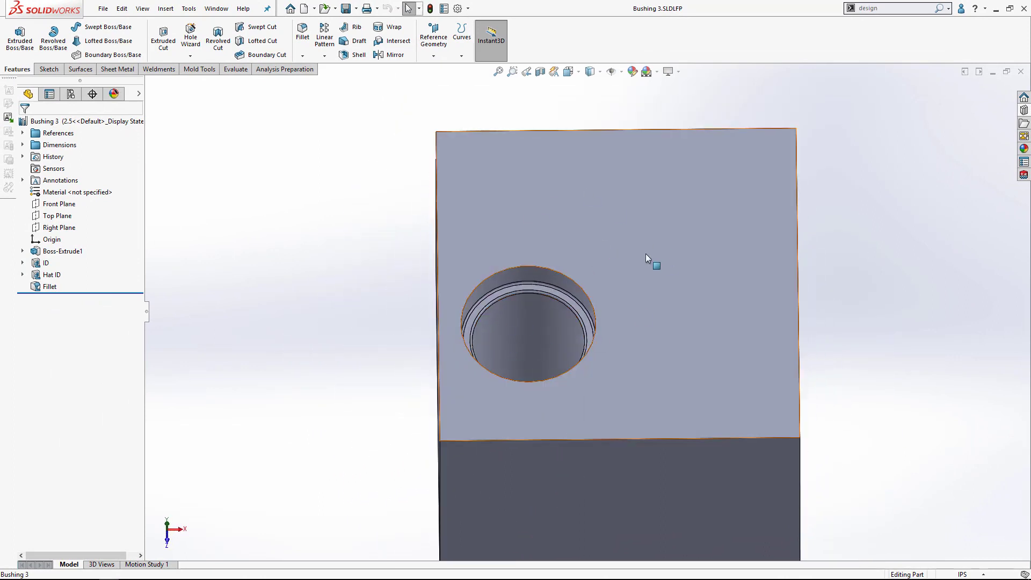
- Close Bushing 3, create a new part, and start a sketch on the Top Plane
left_click(1021, 72)
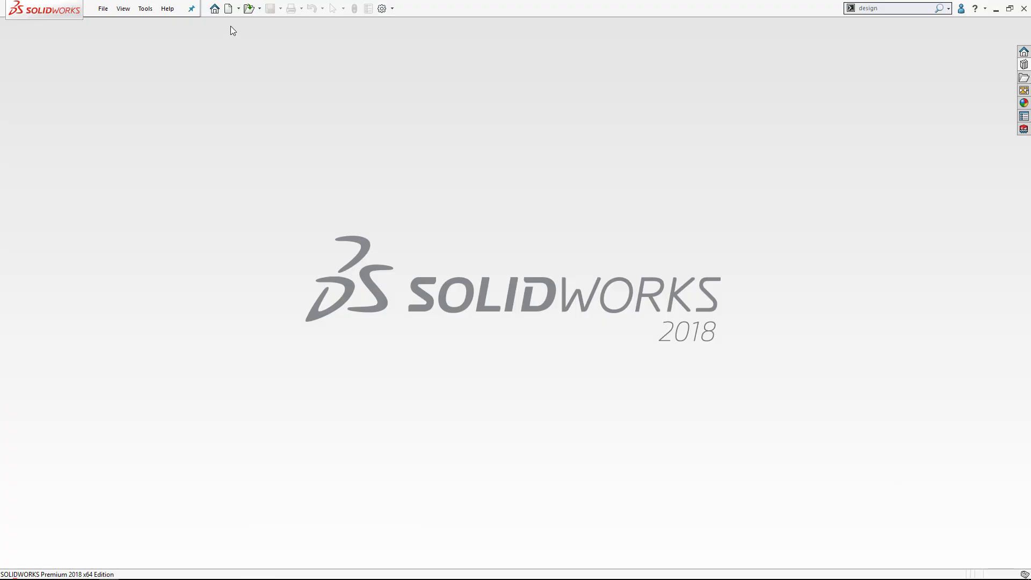
left_click(228, 10)
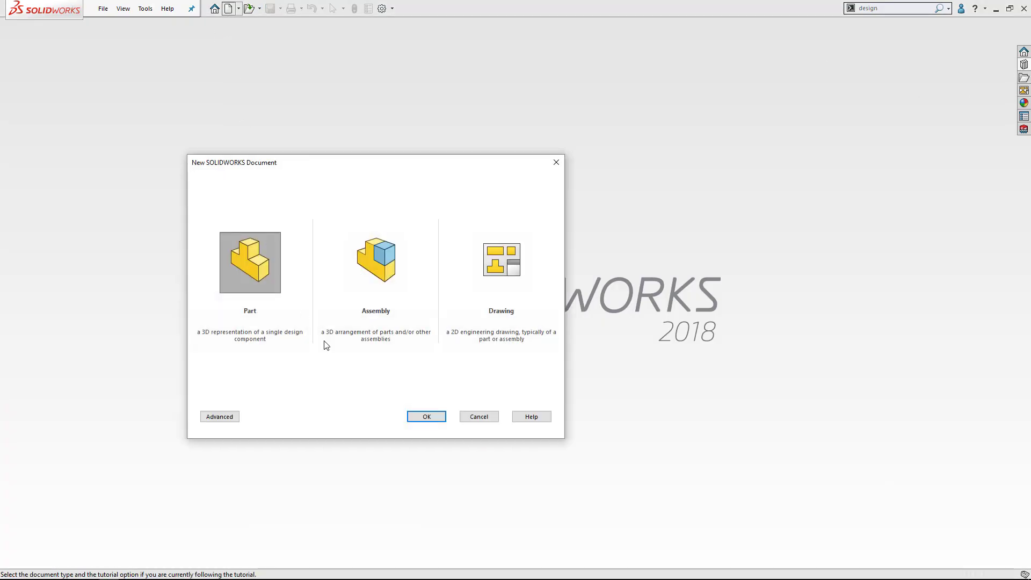
left_click(425, 416)
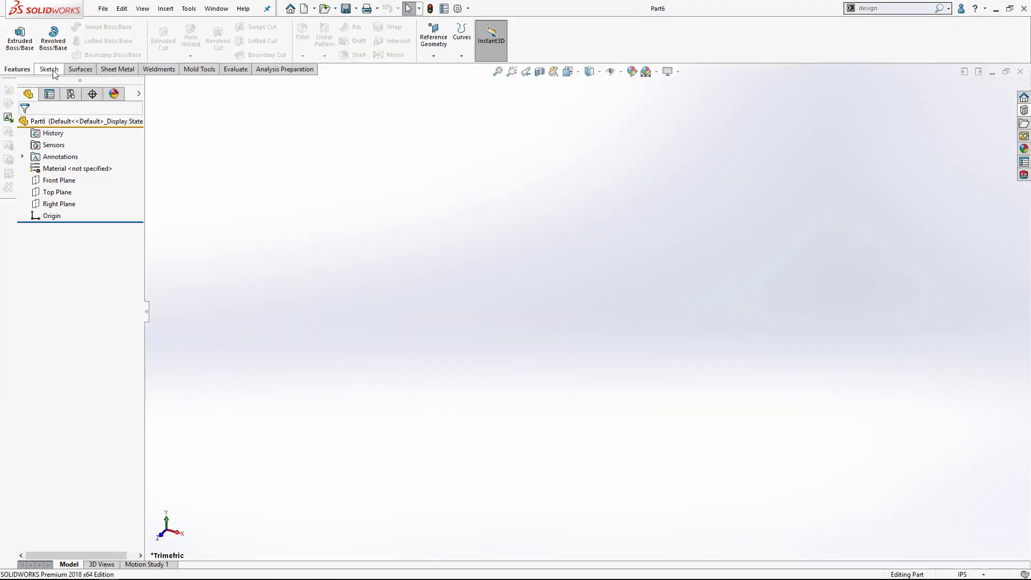
left_click(49, 69)
left_click(15, 32)
left_click(392, 292)
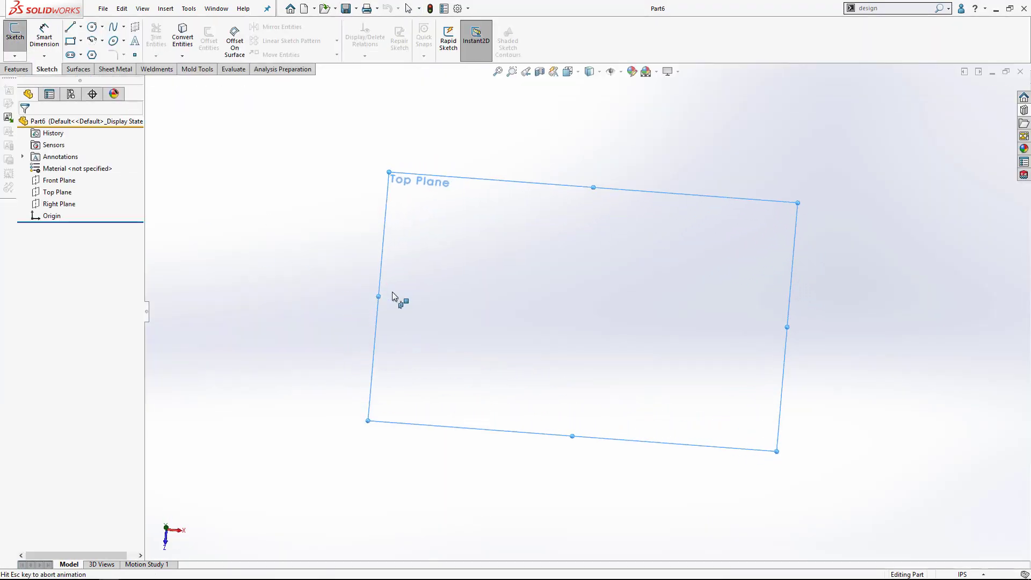
- Draw a 6 by 8 centre rectangle centred on the origin
key("s")
left_click(405, 352)
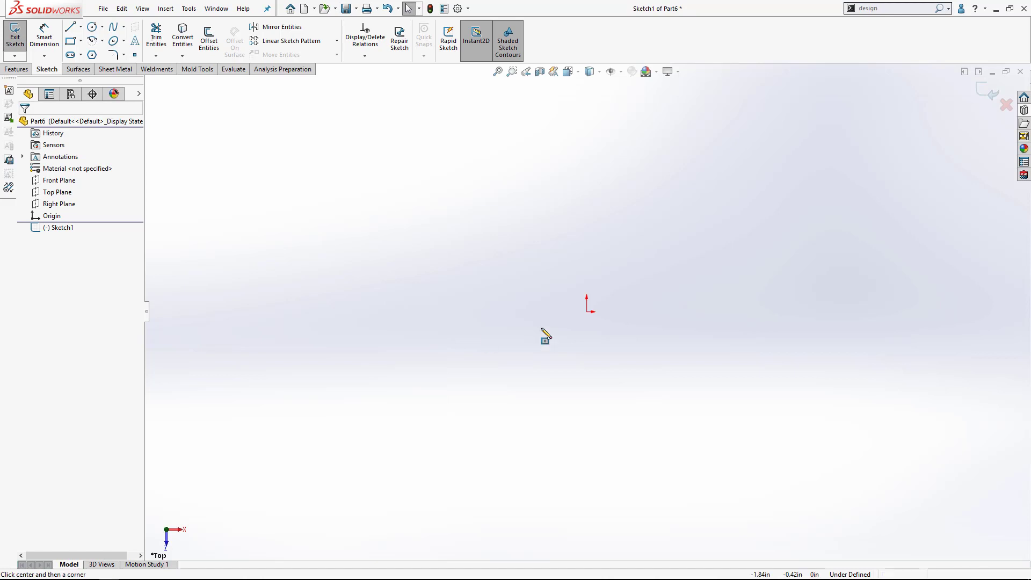
left_click(588, 312)
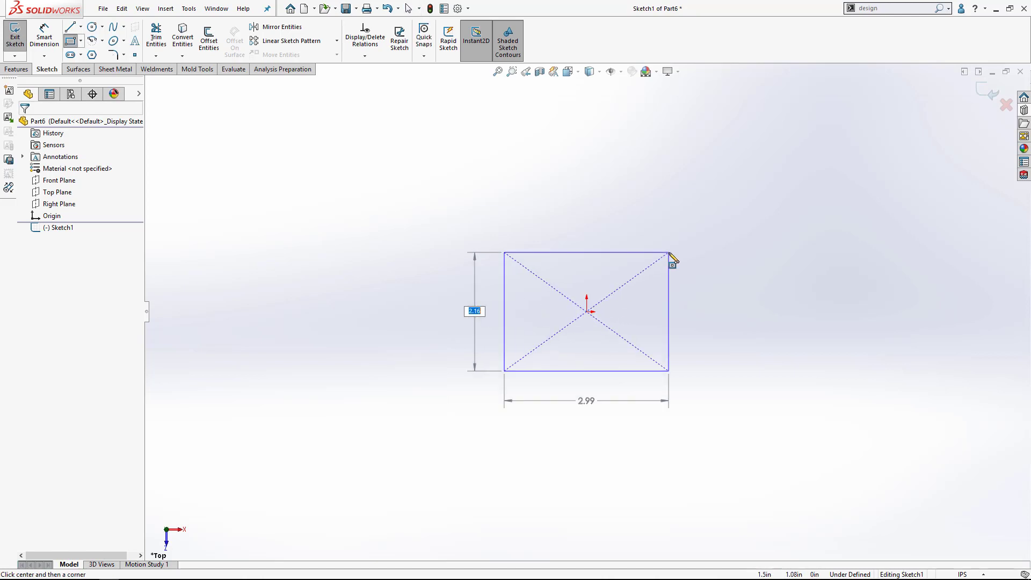
type("6")
key("Tab")
type("8")
key("Tab")
key("Return")
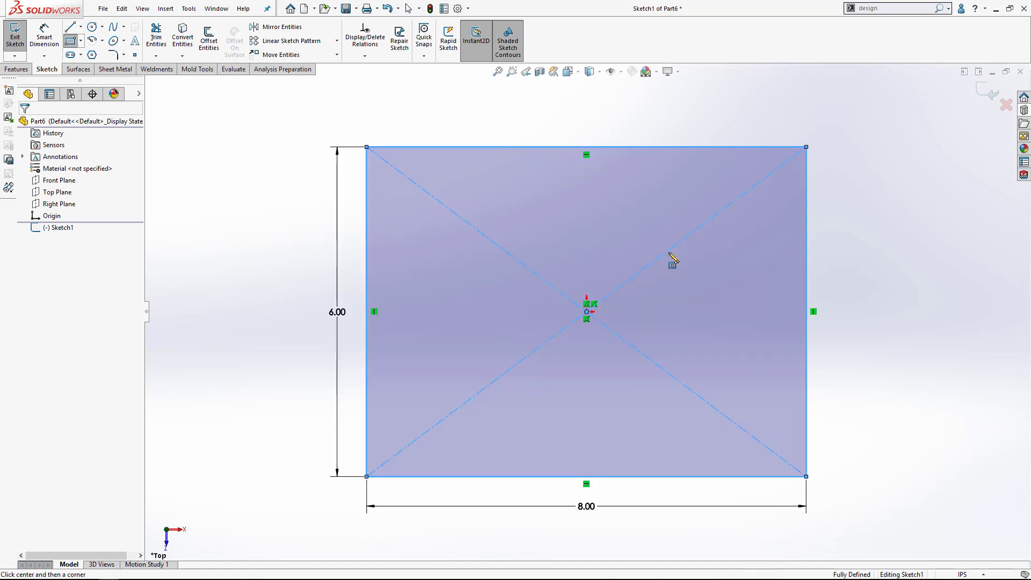
- Exit the sketch and extrude the rectangle 6 in into a solid block
right_click(672, 259)
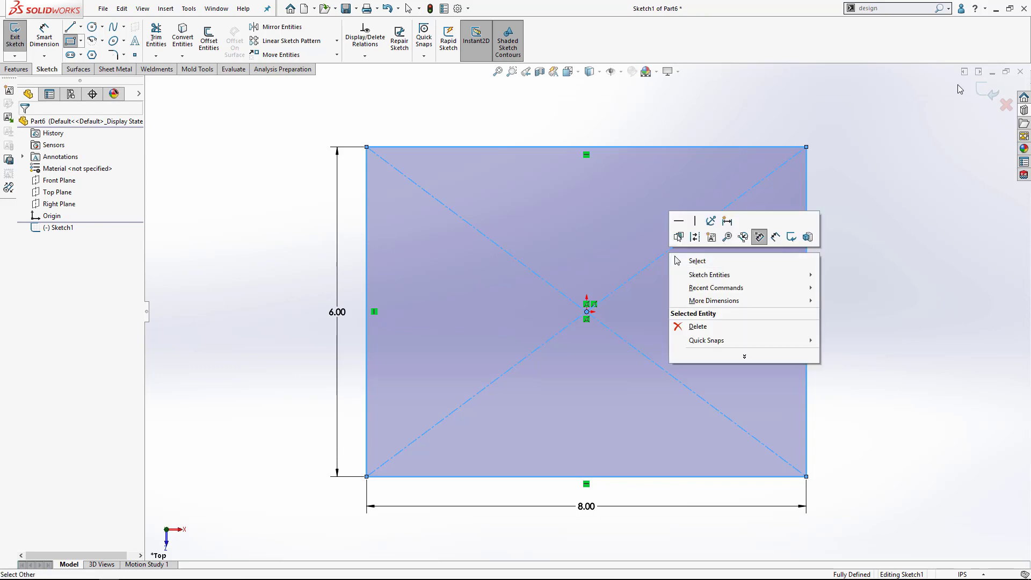
left_click(980, 91)
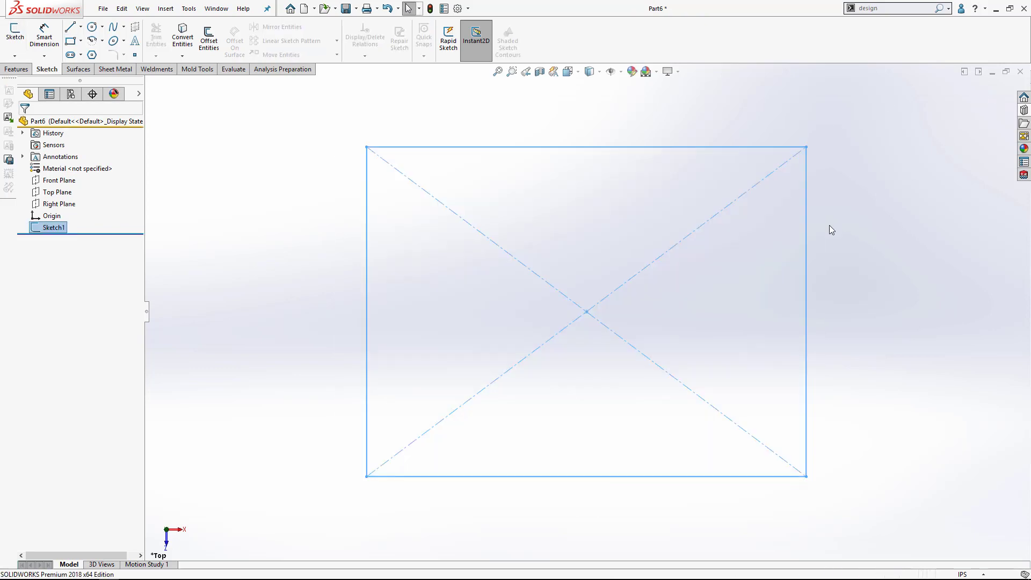
right_click(829, 225)
left_click(840, 250)
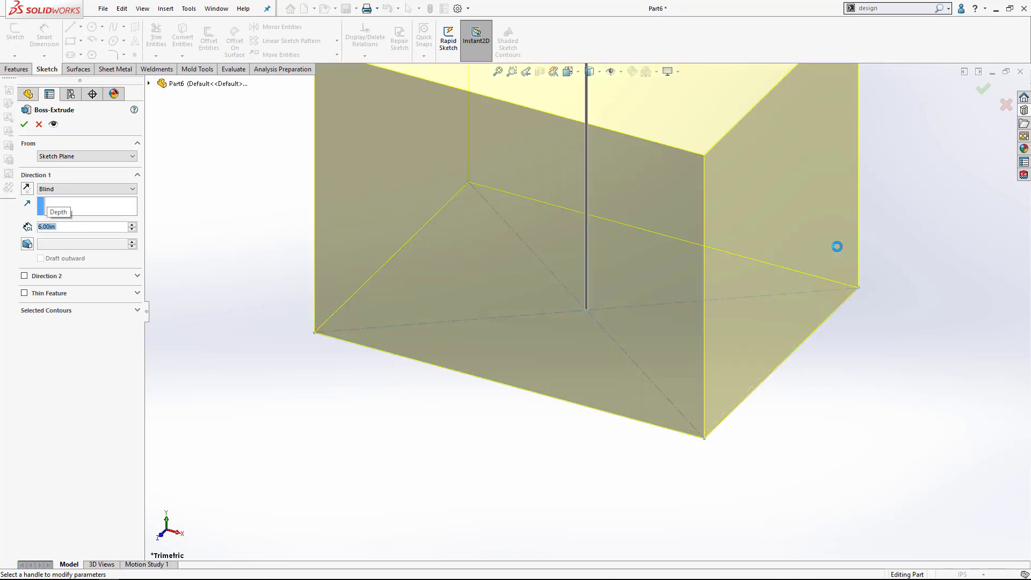
key("Return")
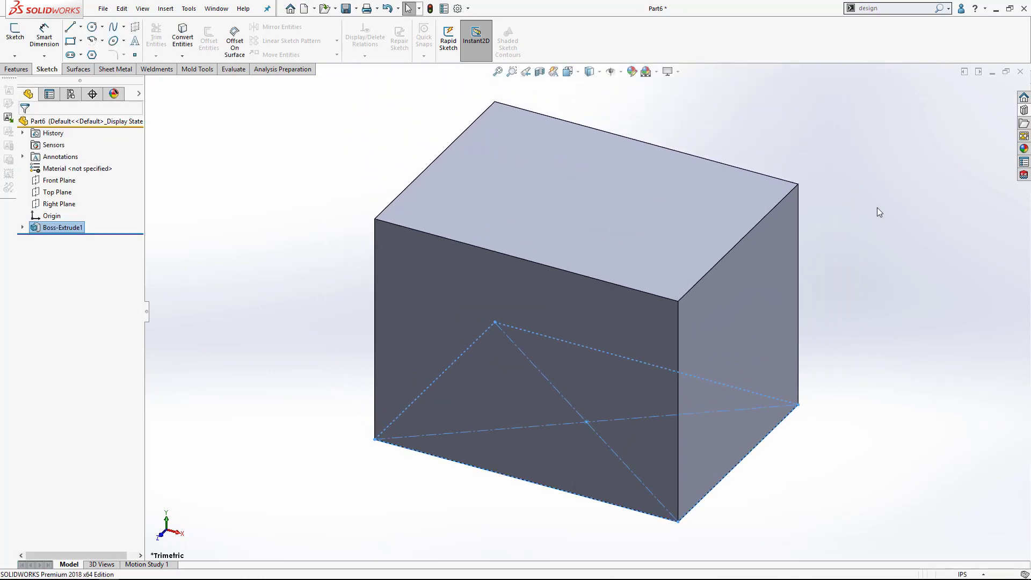
- Place Bushing 3 (configuration 2.5) on the block's top face, referencing a vertical and bottom edge
left_click(1025, 111)
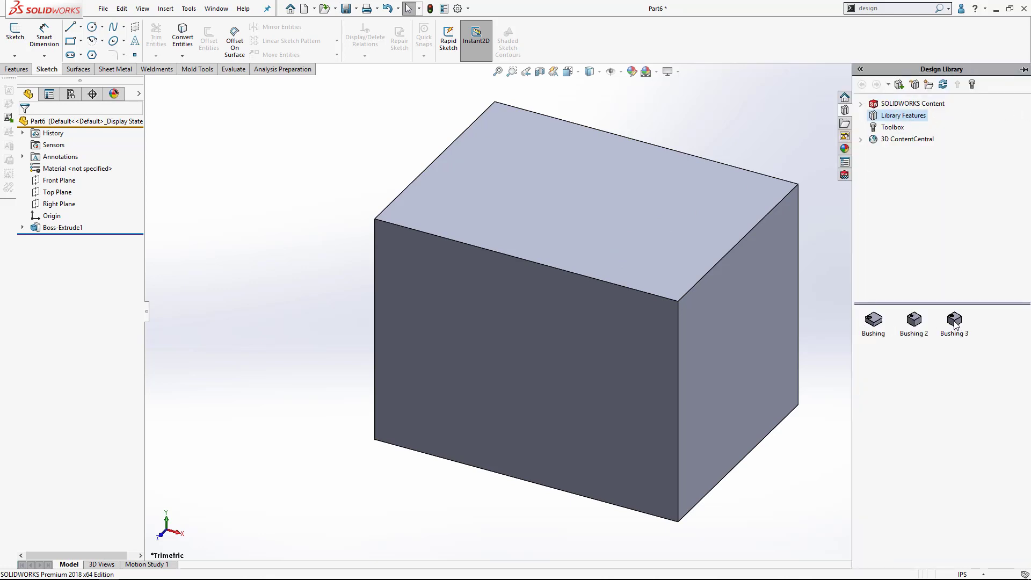
left_click_drag(955, 323, 599, 215)
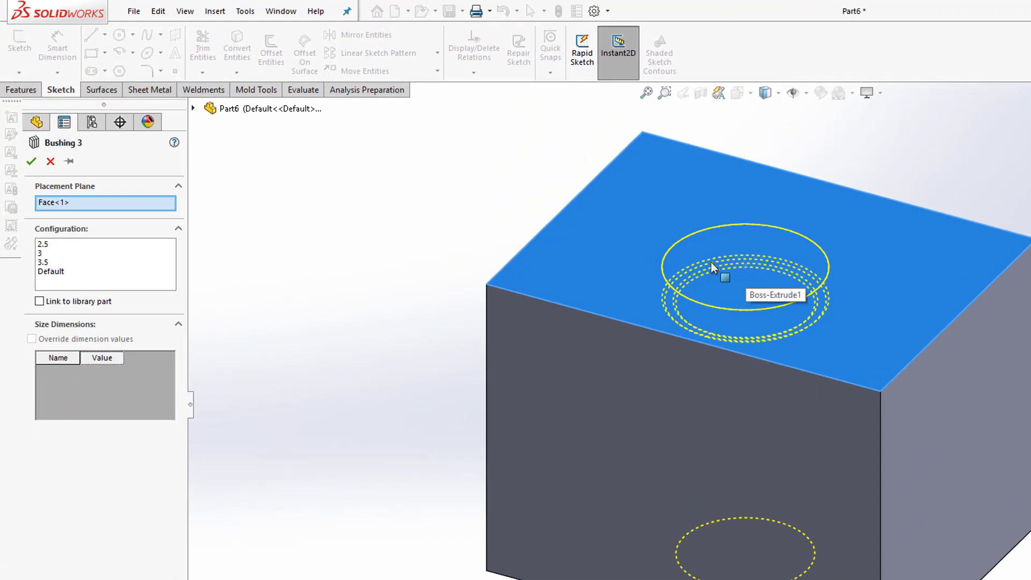
left_click(46, 245)
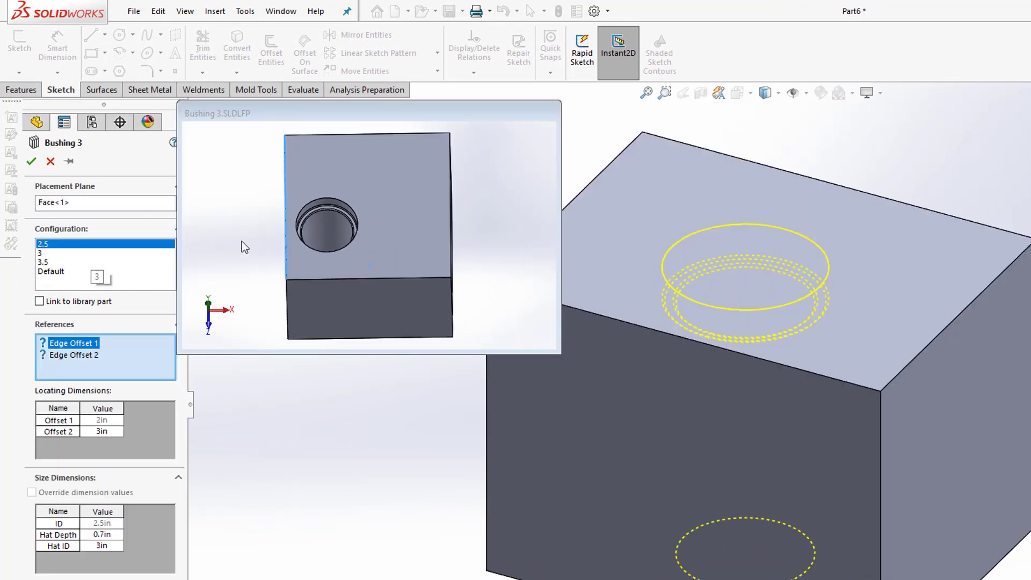
middle_click_drag(624, 260, 656, 288)
left_click(621, 269)
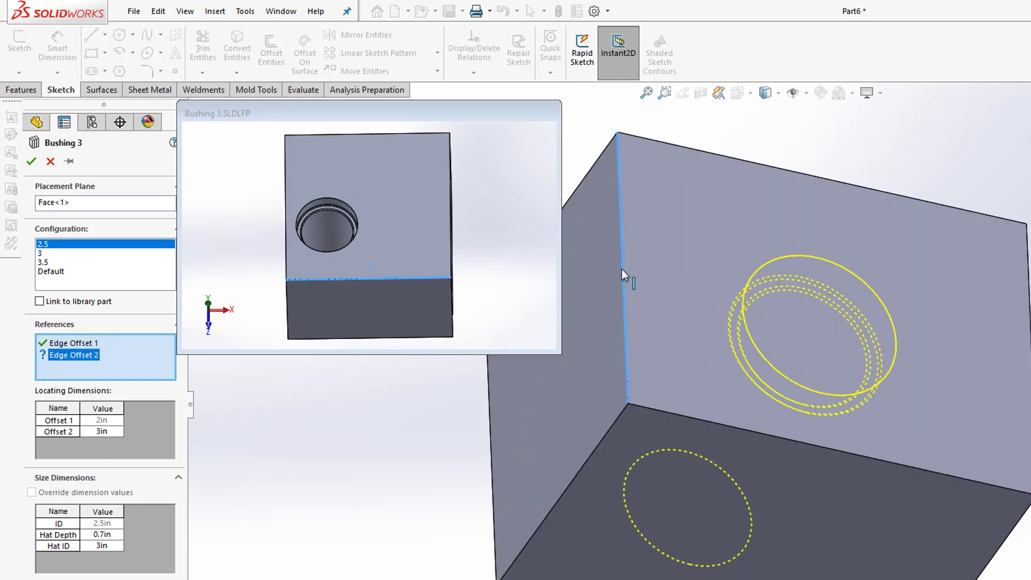
left_click(679, 420)
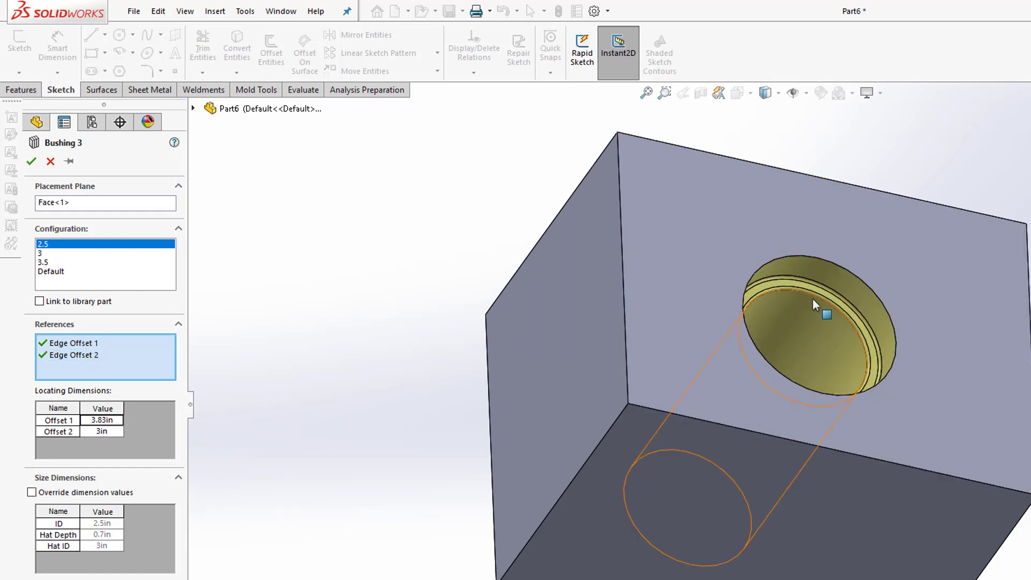
- Set Offset 1 to 3 in and Offset 2 to 2.5 in, then finish the insertion
middle_click_drag(754, 352, 698, 371)
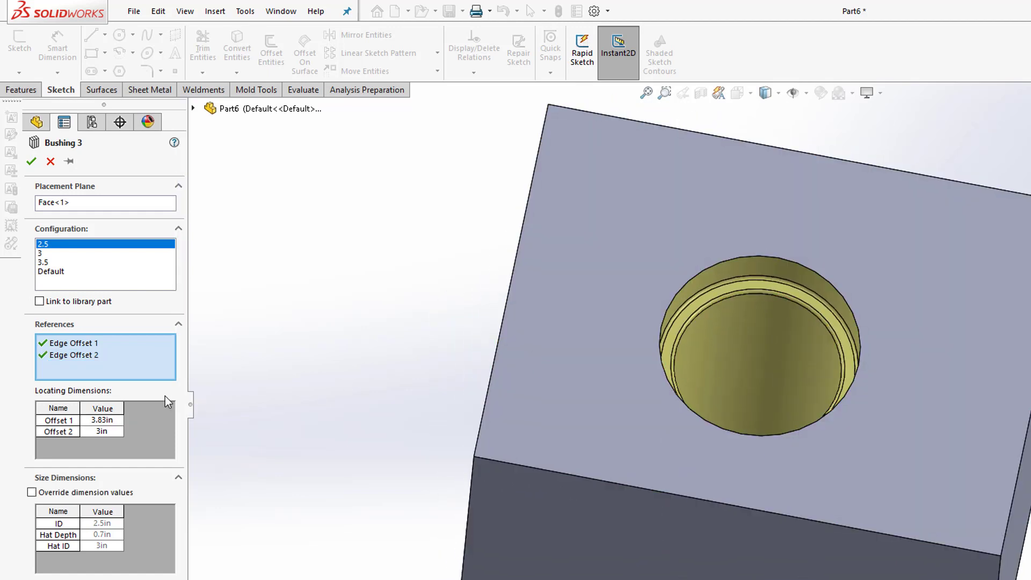
double_click(110, 422)
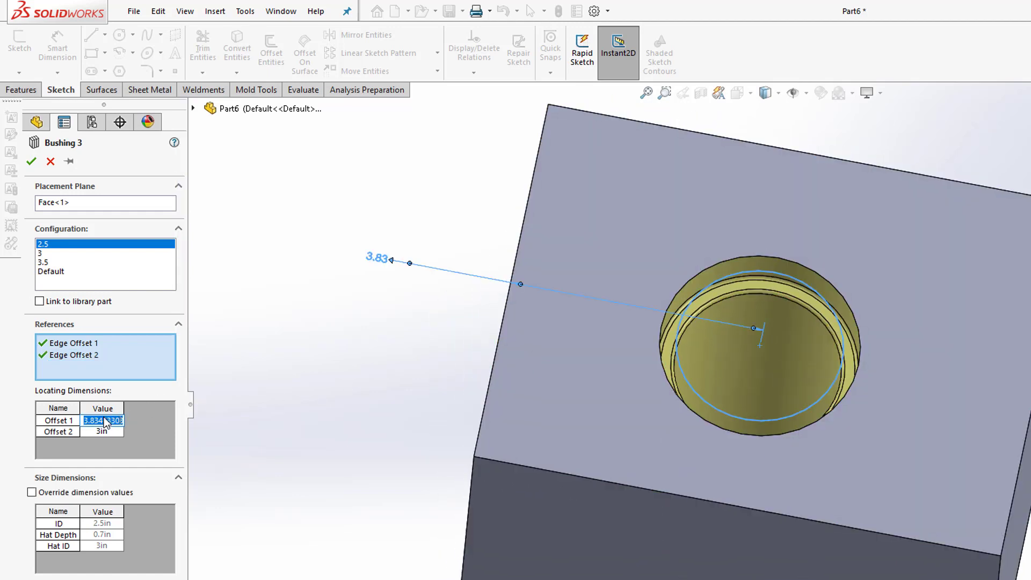
type("3")
key("Return")
double_click(98, 432)
type("2.5")
key("Return")
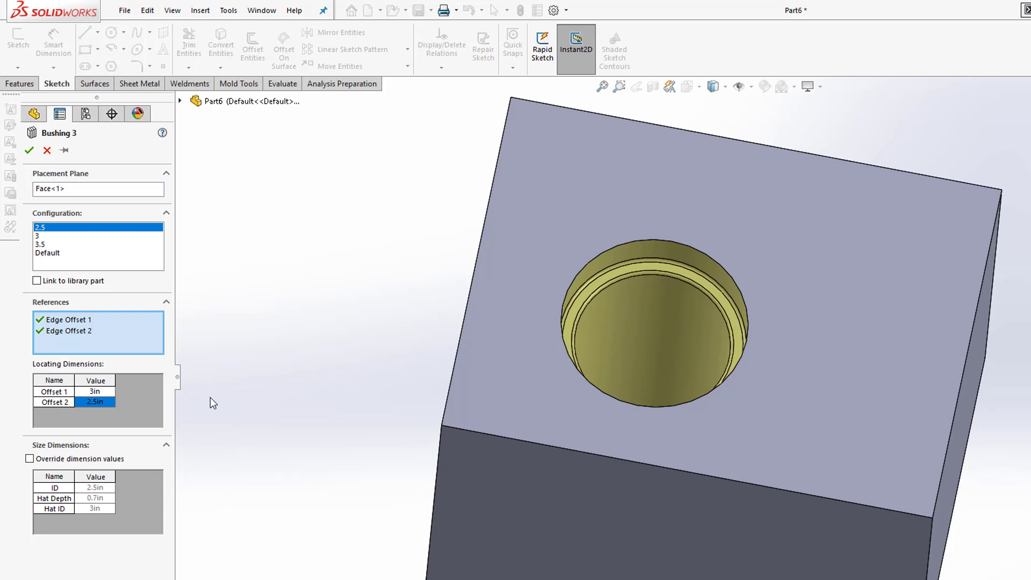
left_click(29, 150)
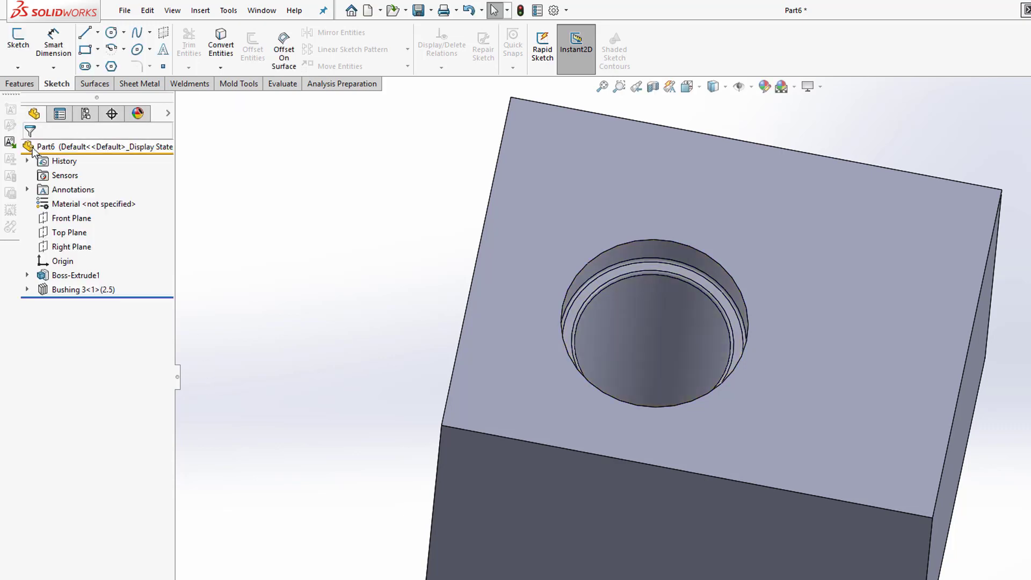
- Dissolve the Bushing 3<1>(2.5) library feature into regular features
left_click(27, 290)
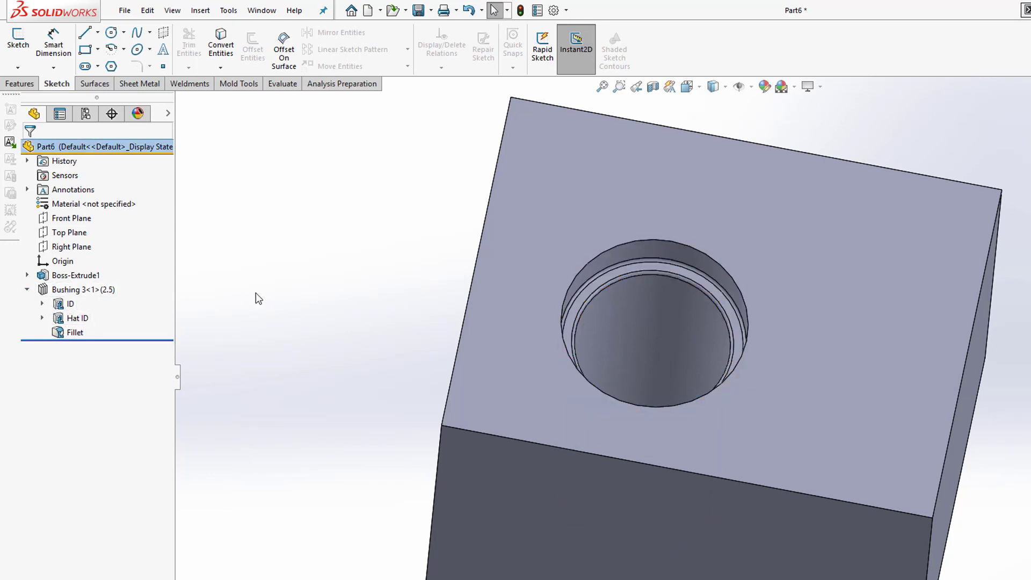
mouse_move(71, 295)
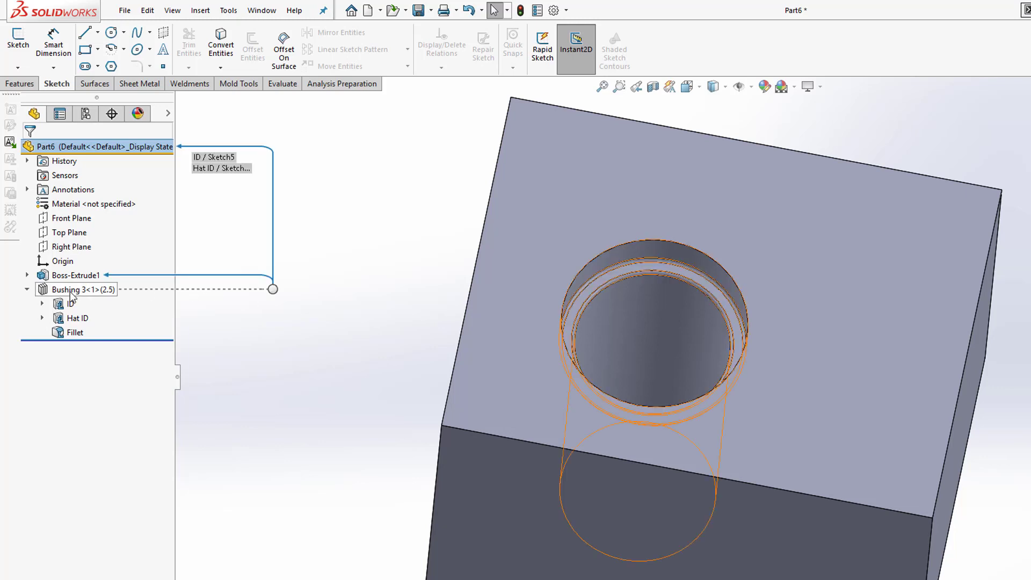
right_click(66, 290)
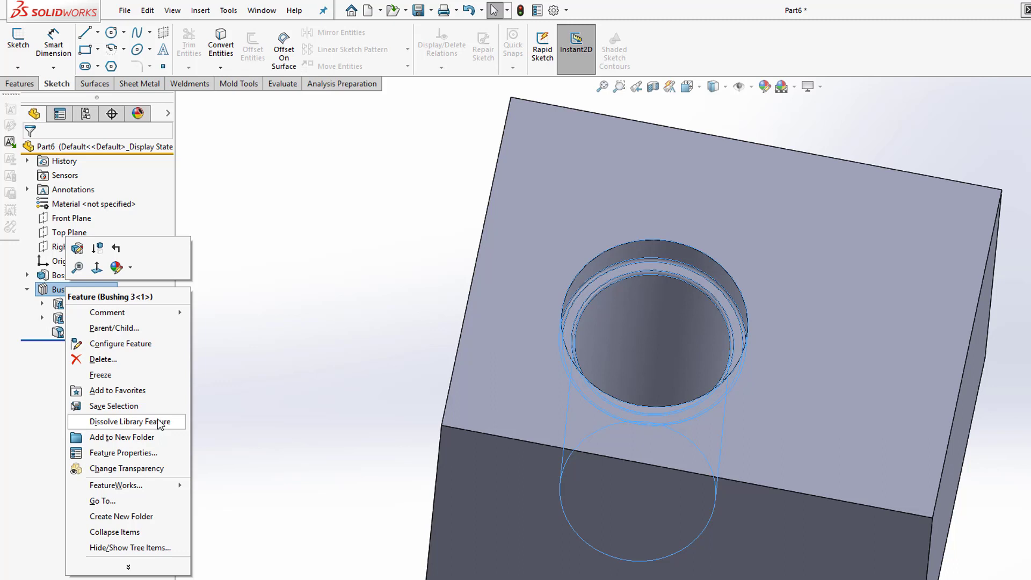
left_click(161, 422)
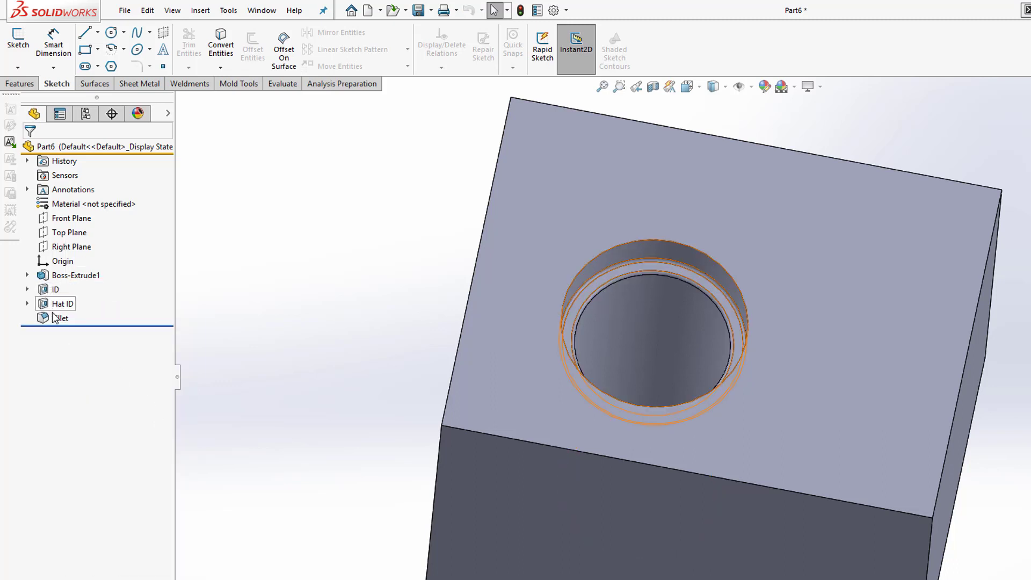
- Inspect the ID feature's Sketch5 dimensions, then collapse ID
left_click(27, 289)
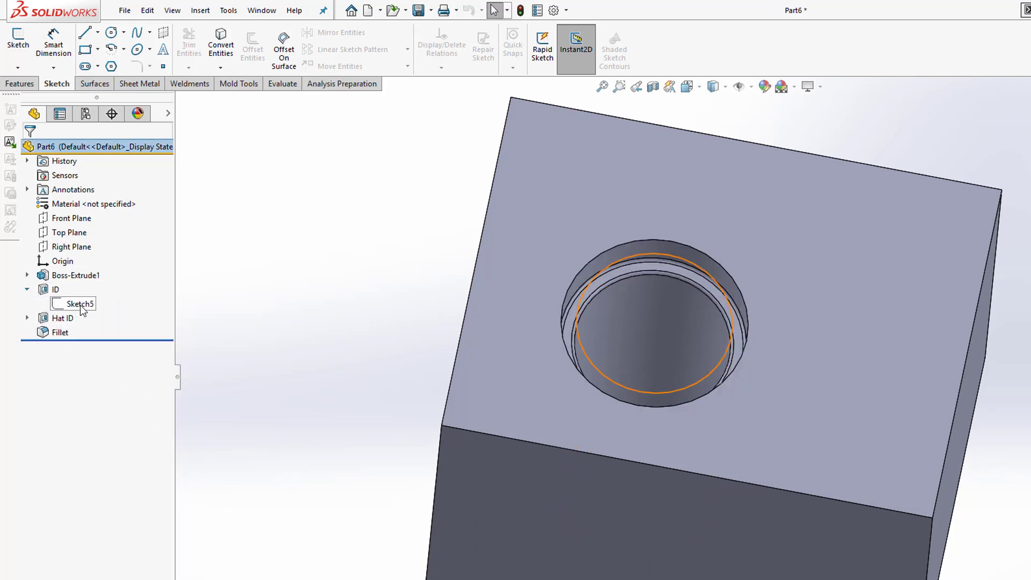
left_click(81, 304)
left_click(306, 356)
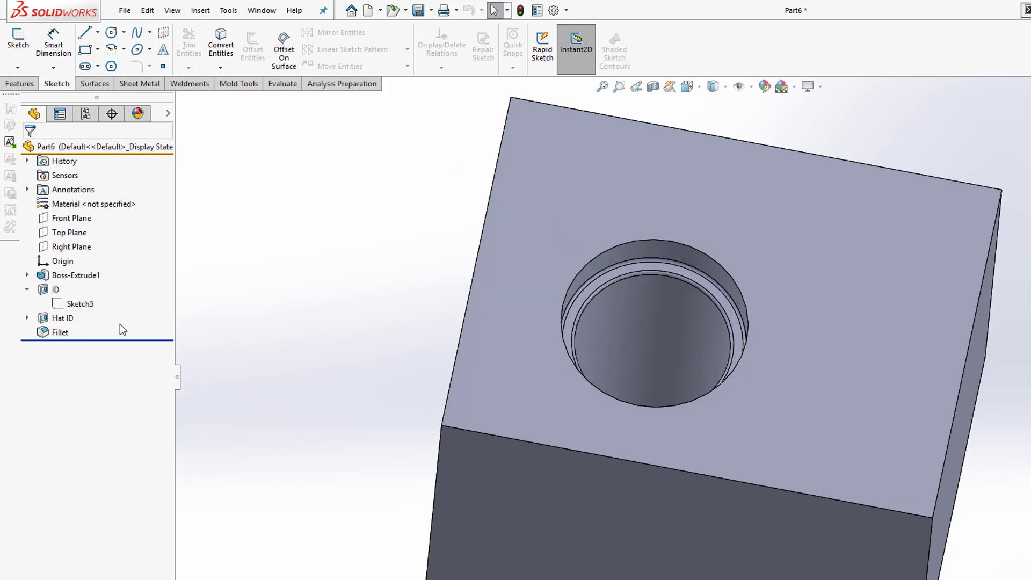
left_click(27, 289)
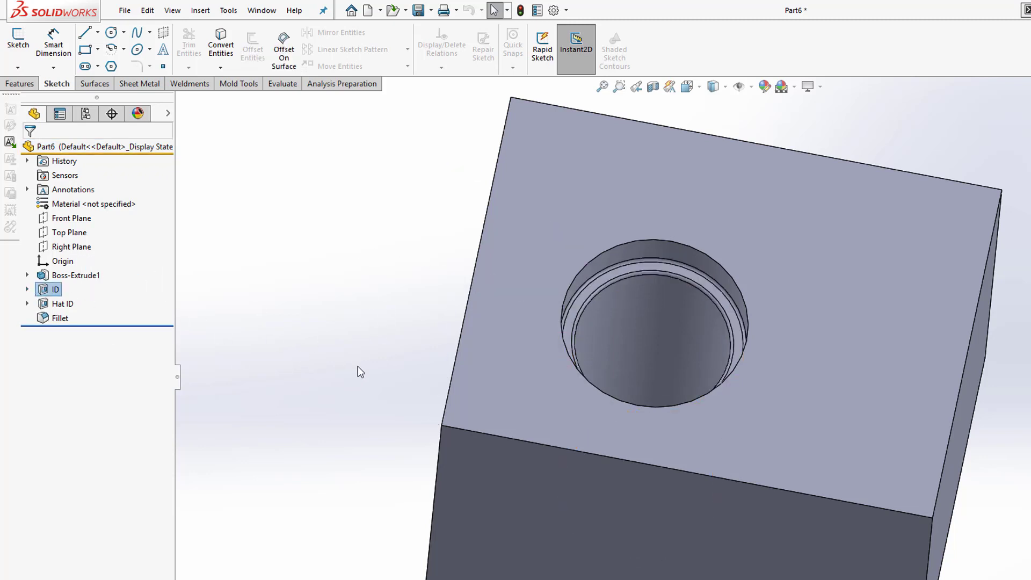